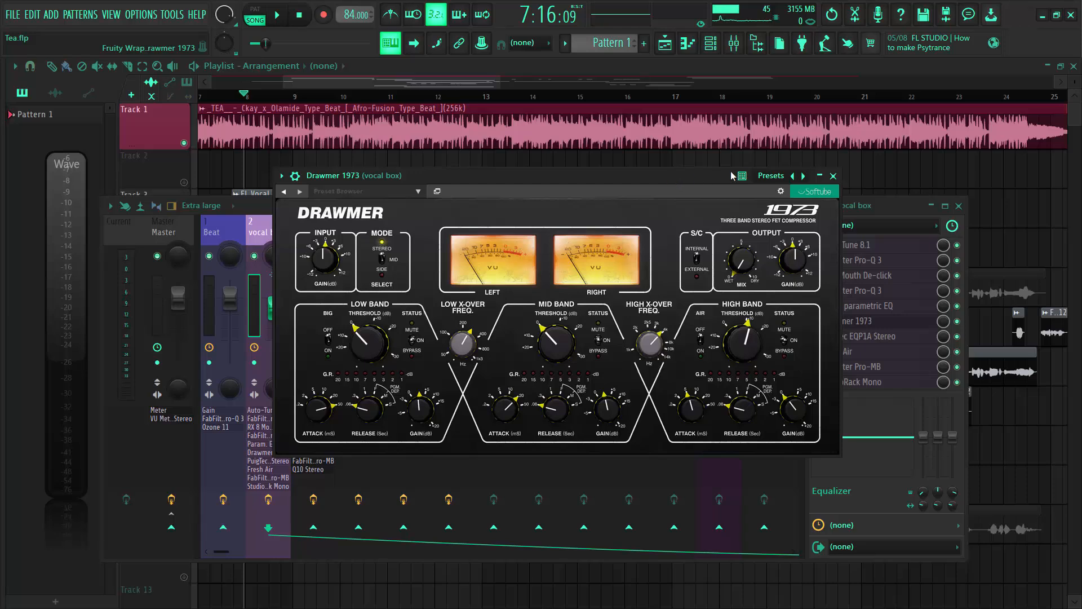
Close the Drawmer 1973 and mixer windows, and play the arrangement from just before bar 8
key("Escape")
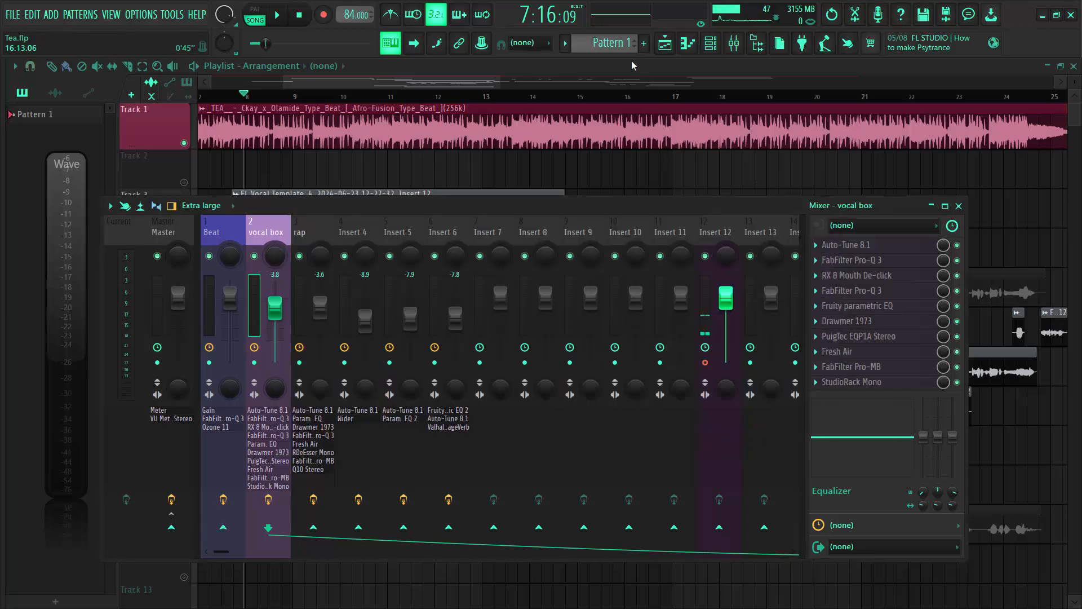
key("Escape")
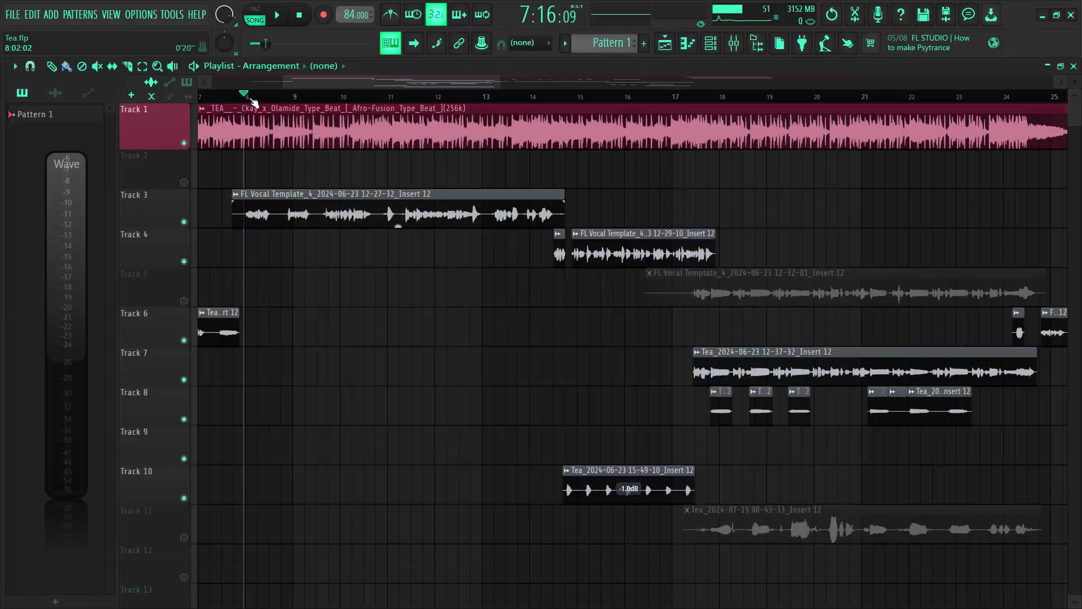
left_click_drag(248, 97, 243, 101)
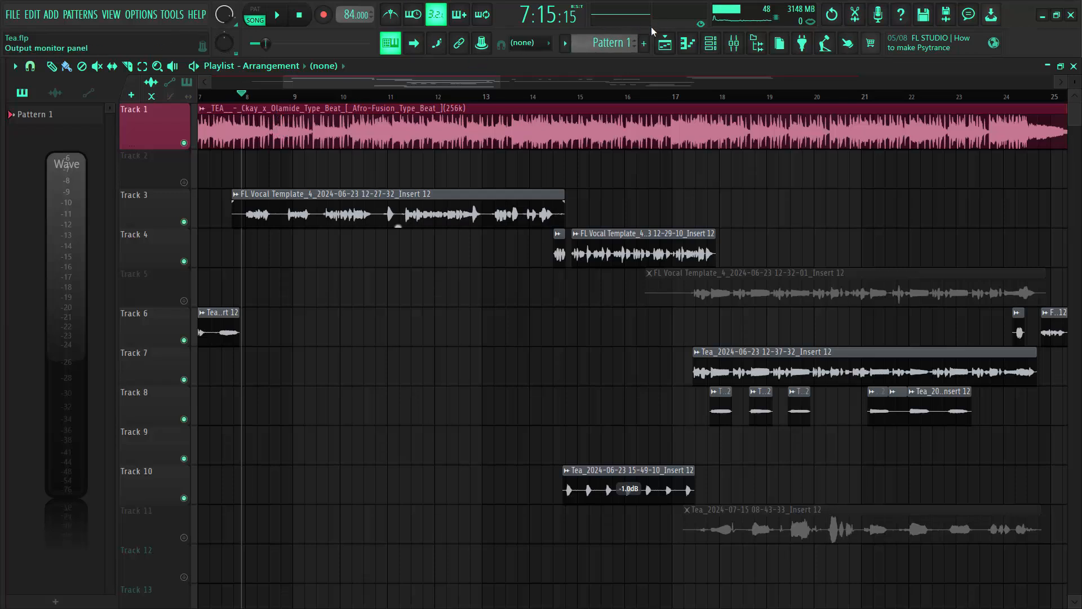
key("space")
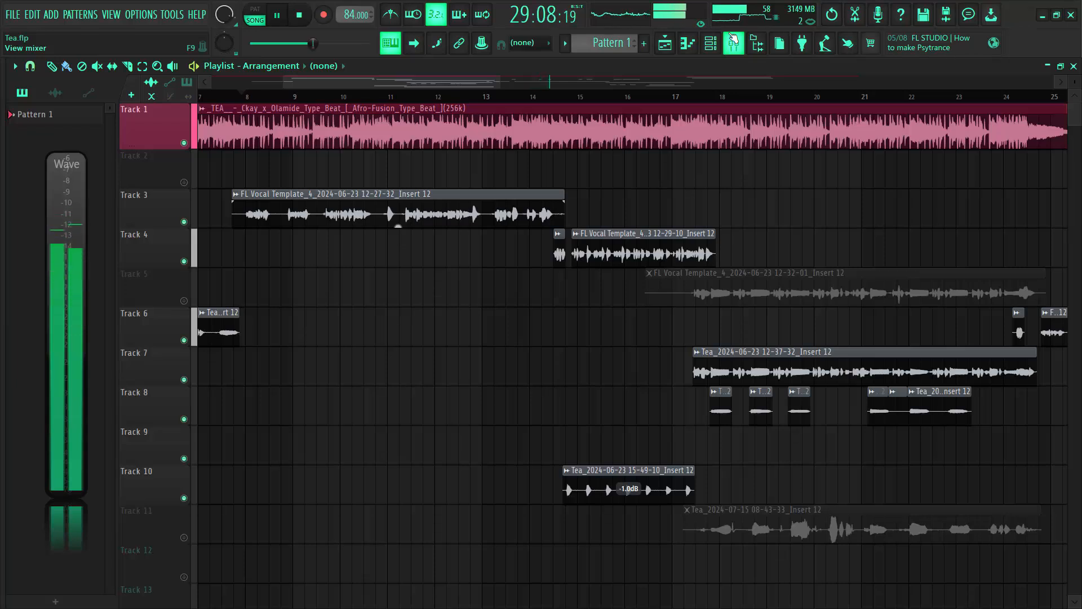
key("space")
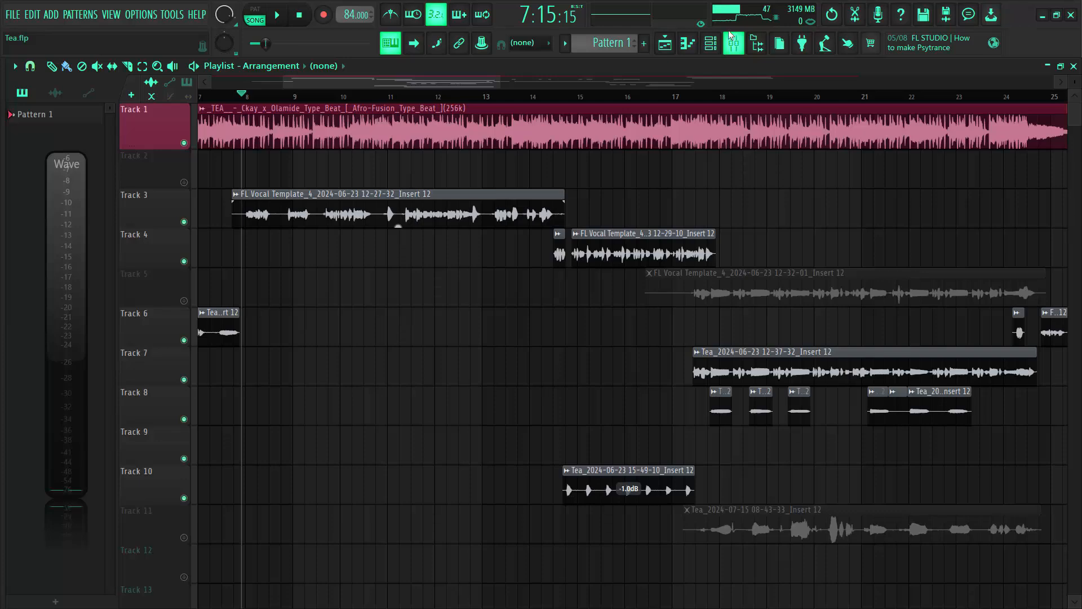
Open the mixer and bypass the whole effects chain on the rap track
left_click(734, 44)
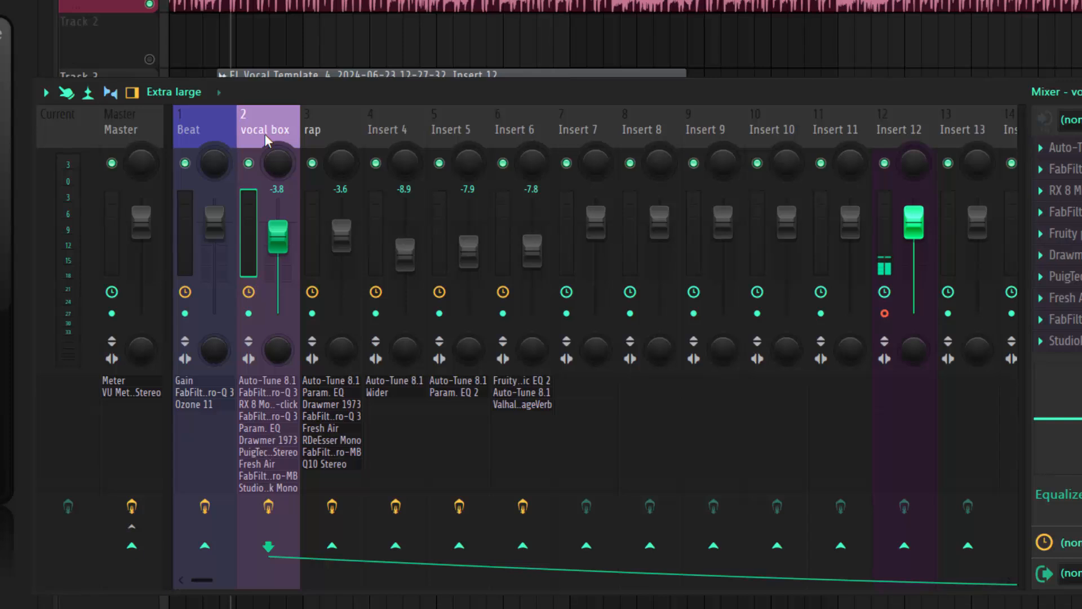
left_click(314, 128)
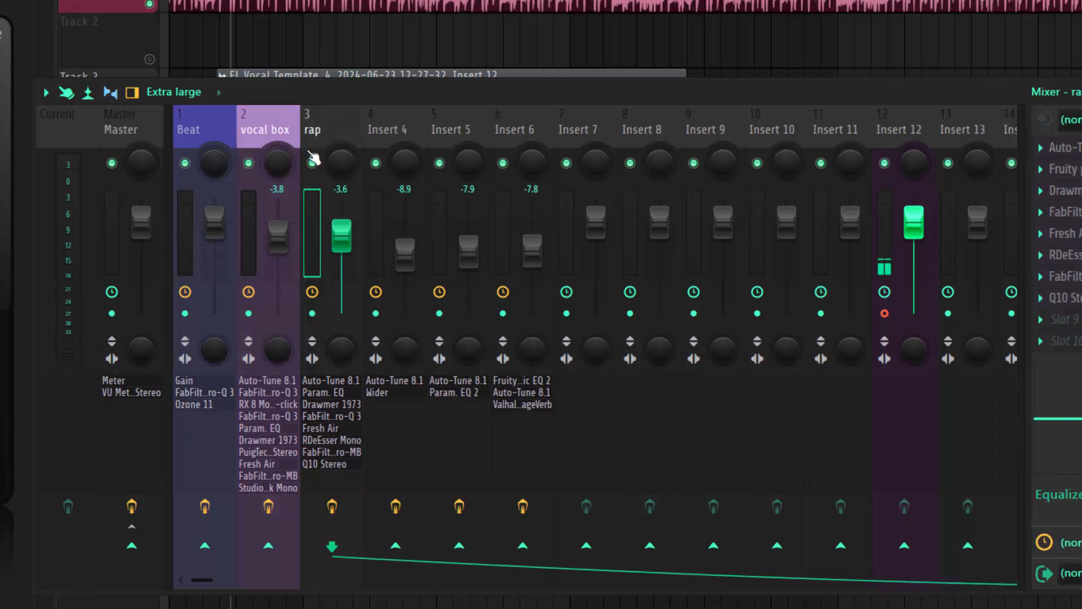
left_click(331, 507)
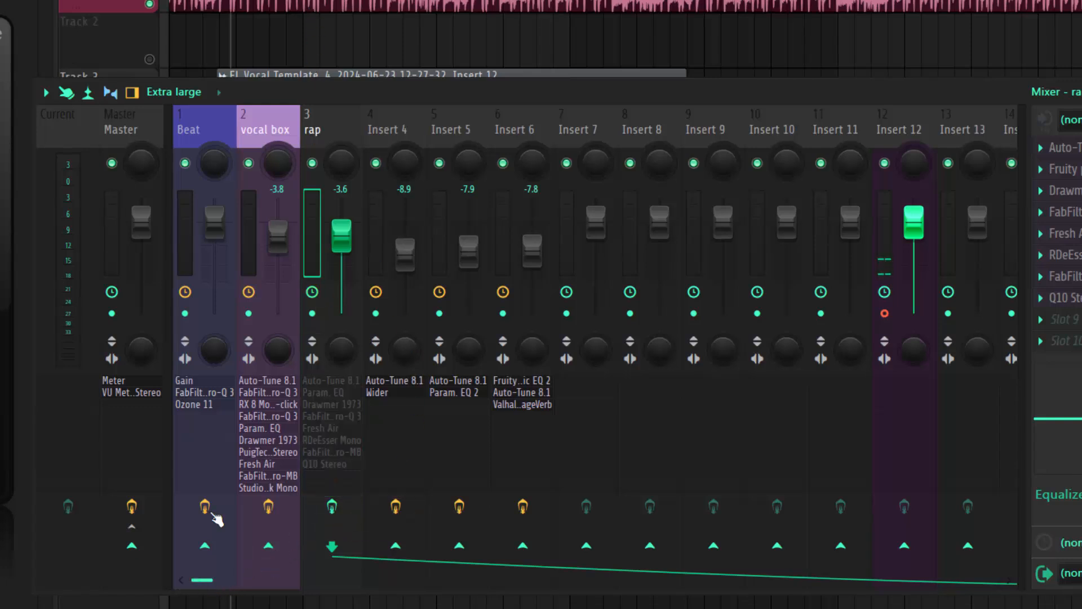
Bypass the whole effects chain on the vocal box track
left_click(275, 133)
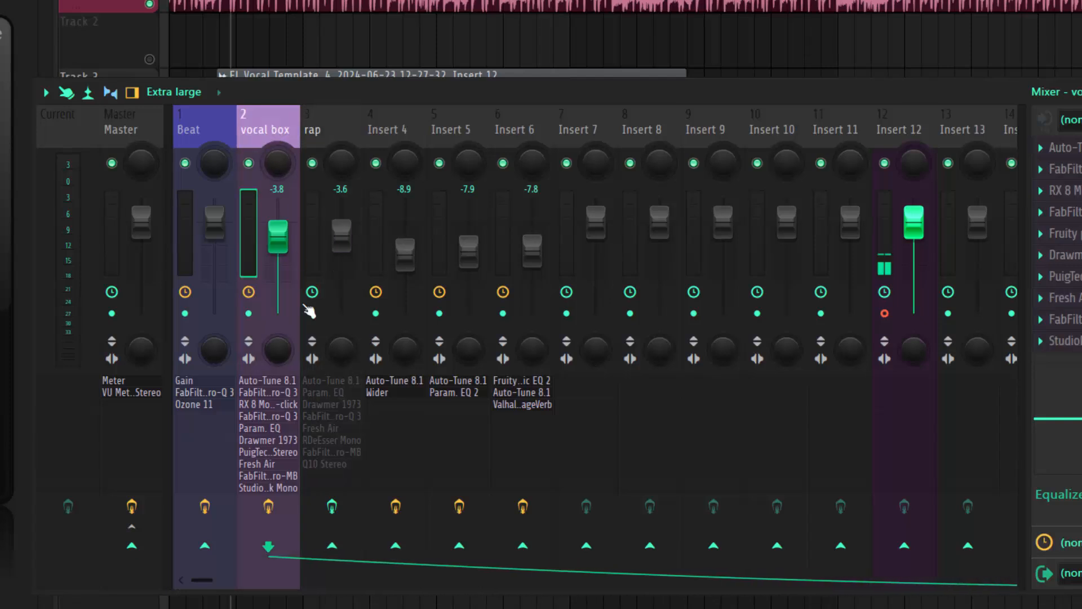
left_click_drag(194, 578, 144, 600)
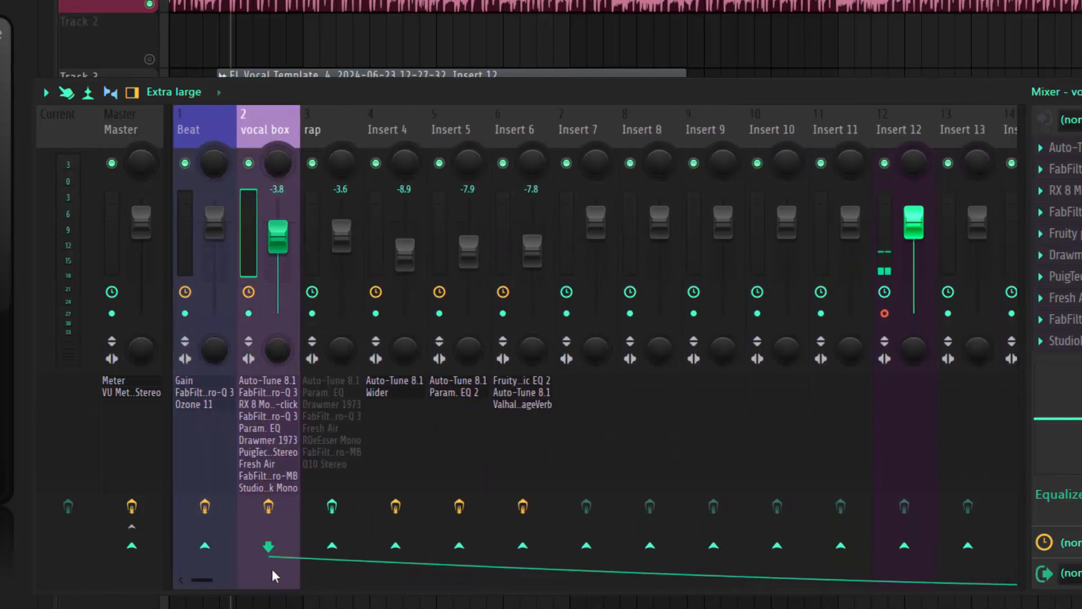
left_click(268, 515)
Bypass the whole effects chain on the Lead Vox track, mixer insert 22
left_click_drag(200, 581, 298, 581)
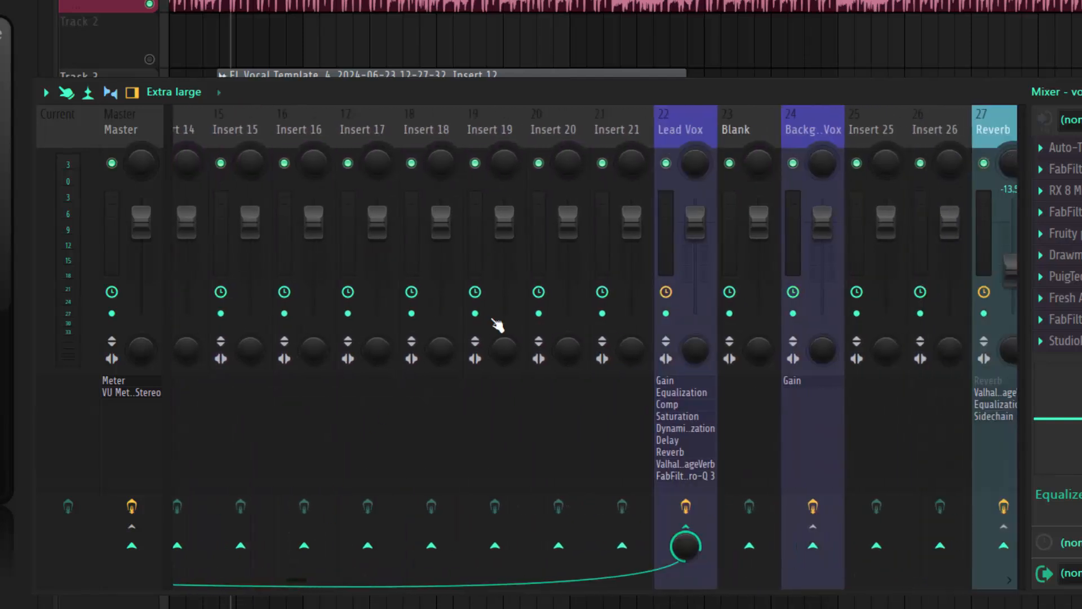
left_click(691, 117)
left_click(685, 506)
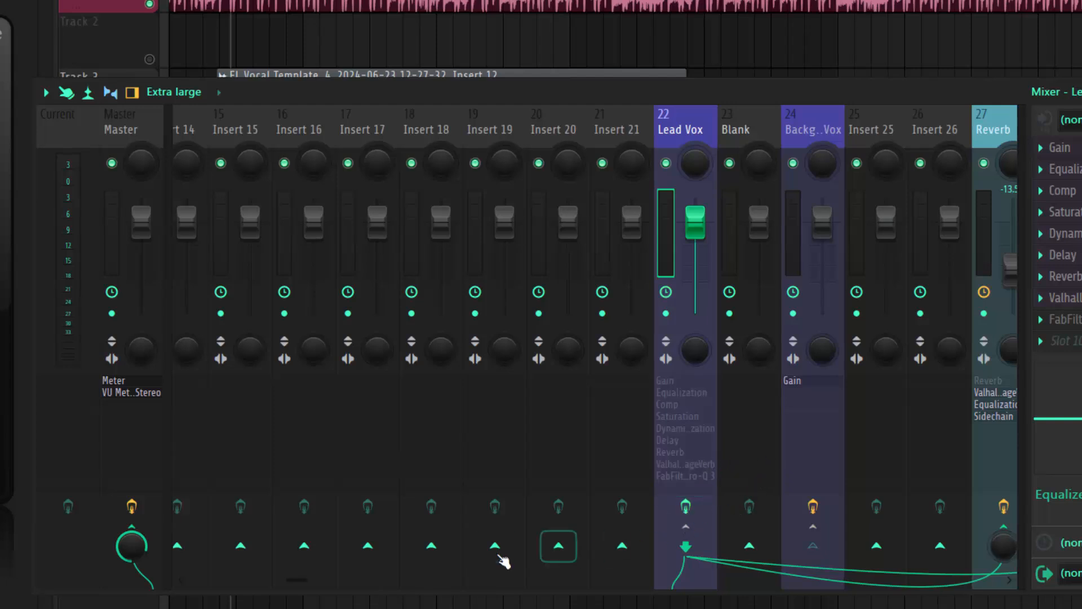
Mute the Reverb and Delay mixer tracks and bypass their effects
scroll(328, 581, "right", 5)
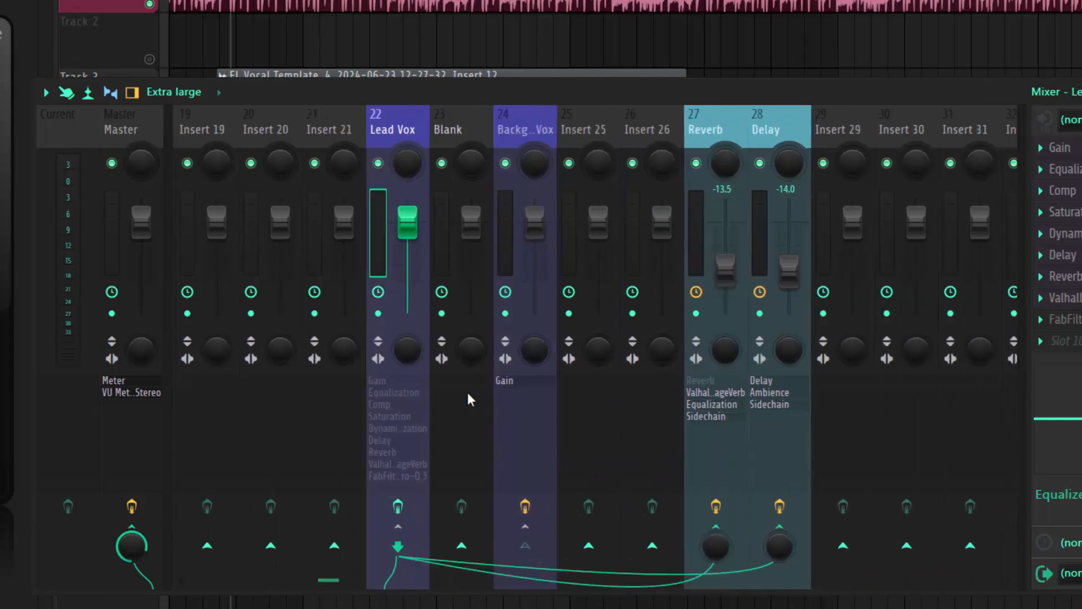
left_click(696, 164)
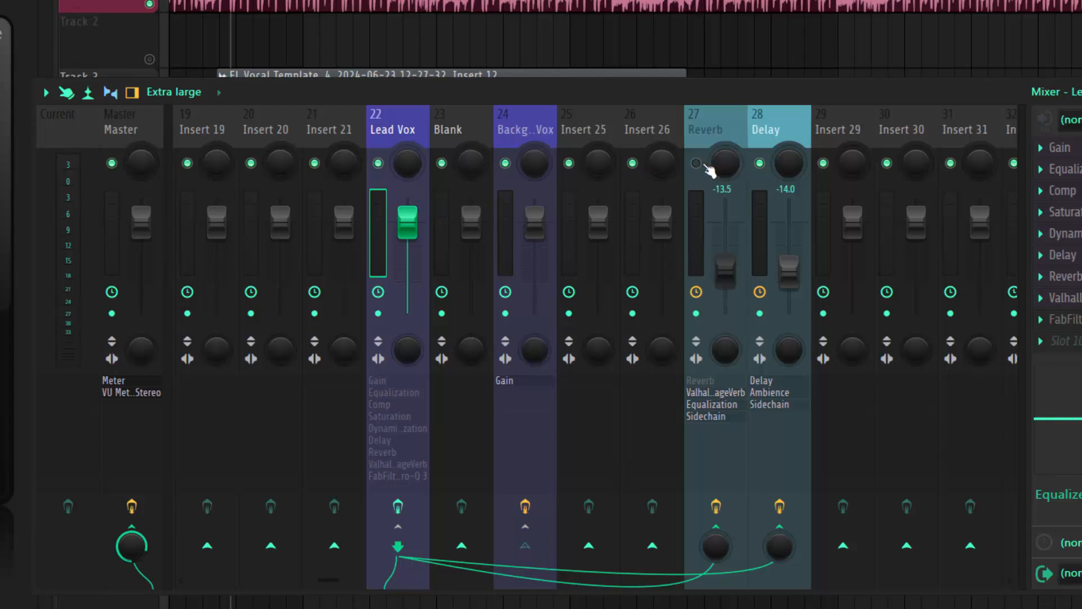
left_click(760, 164)
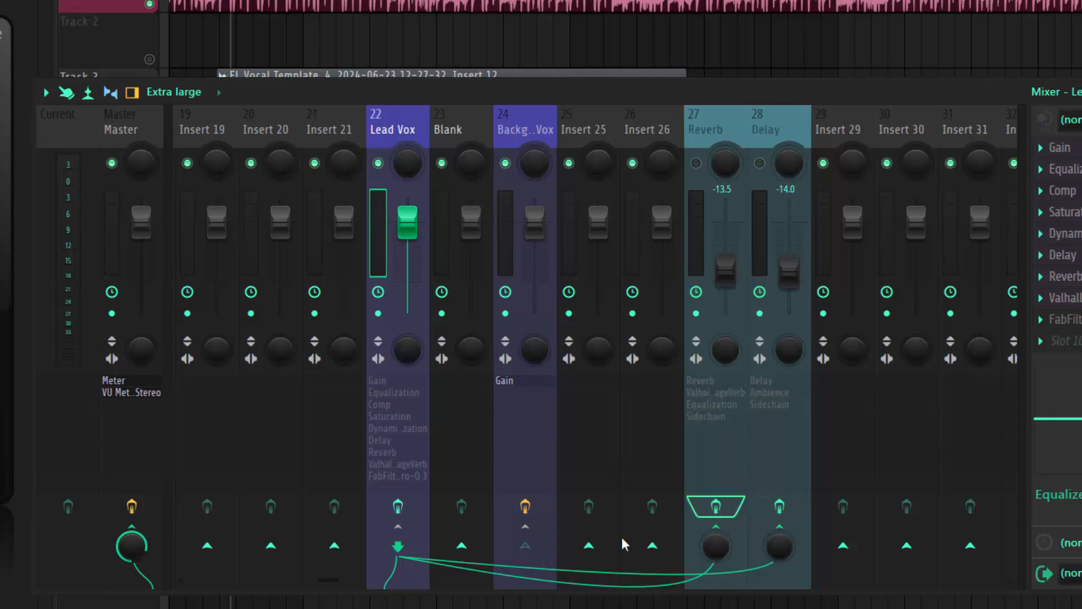
Return to the first mixer tracks and play the song to hear the vocals without processing
left_click_drag(327, 586, 106, 591)
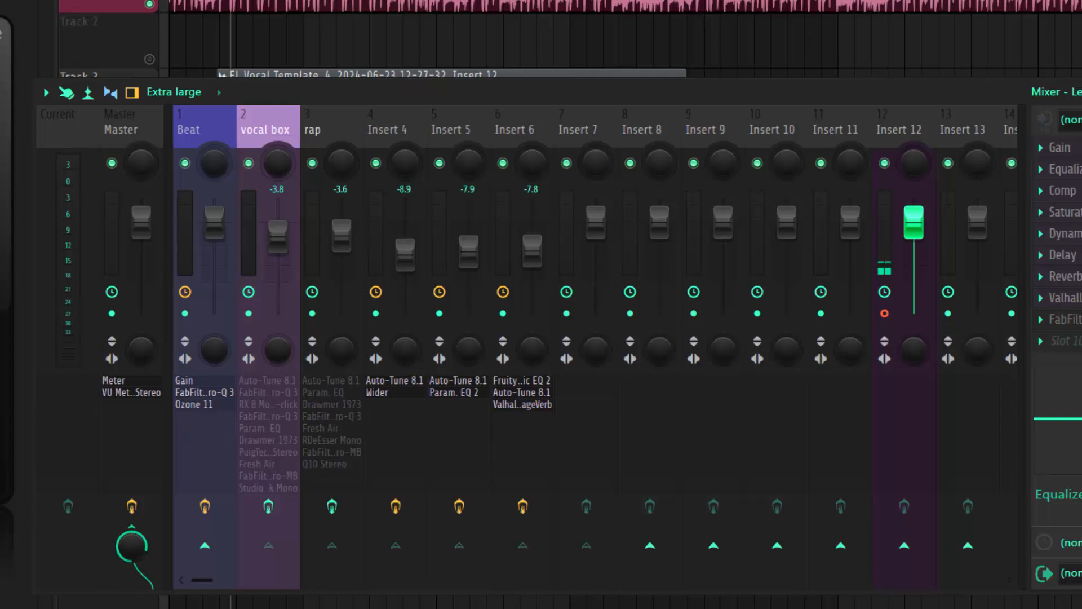
key("space")
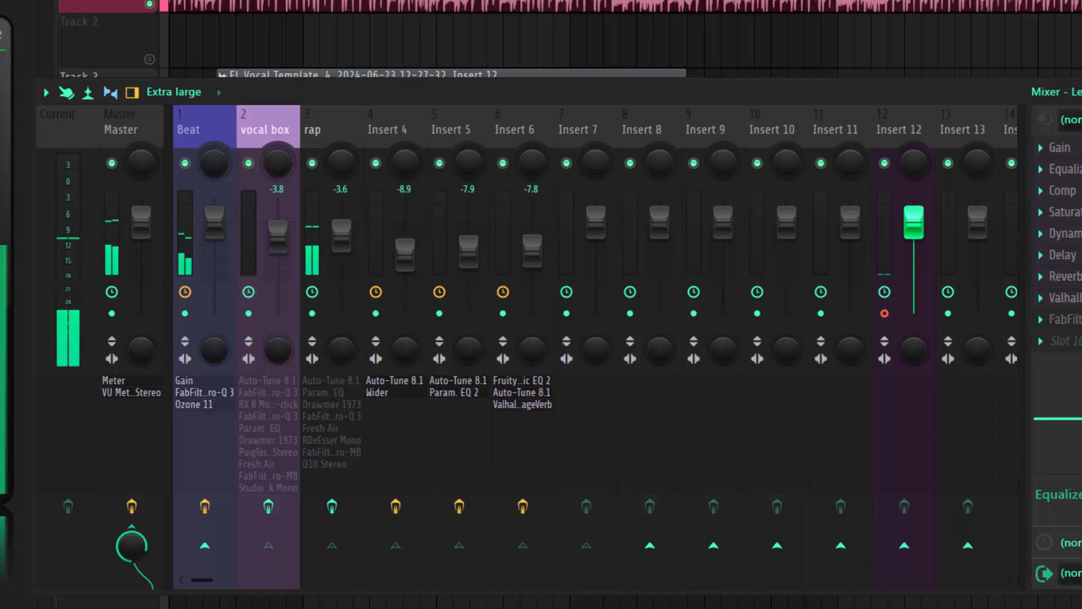
key("space")
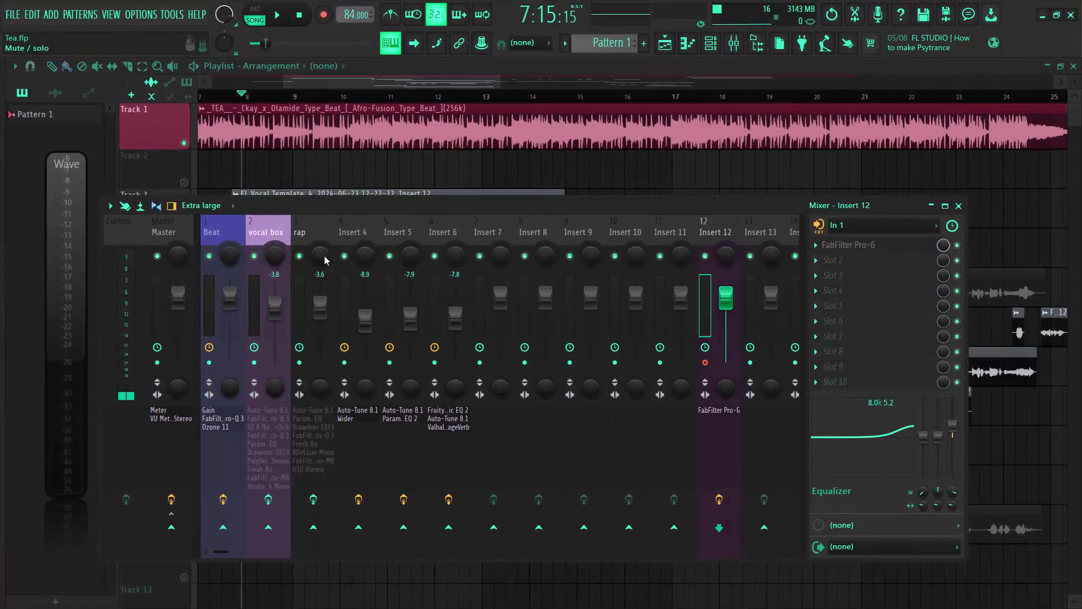
Re-enable the effects chain on the vocal box track, leaving only Auto-Tune 8.1 active among its slots
left_click(278, 229)
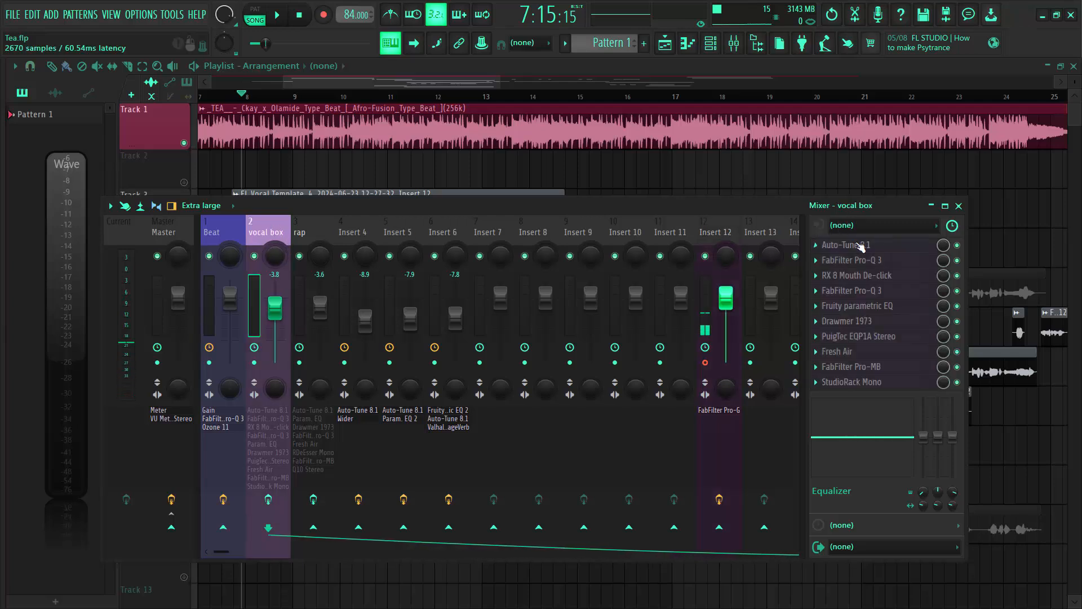
left_click(270, 499)
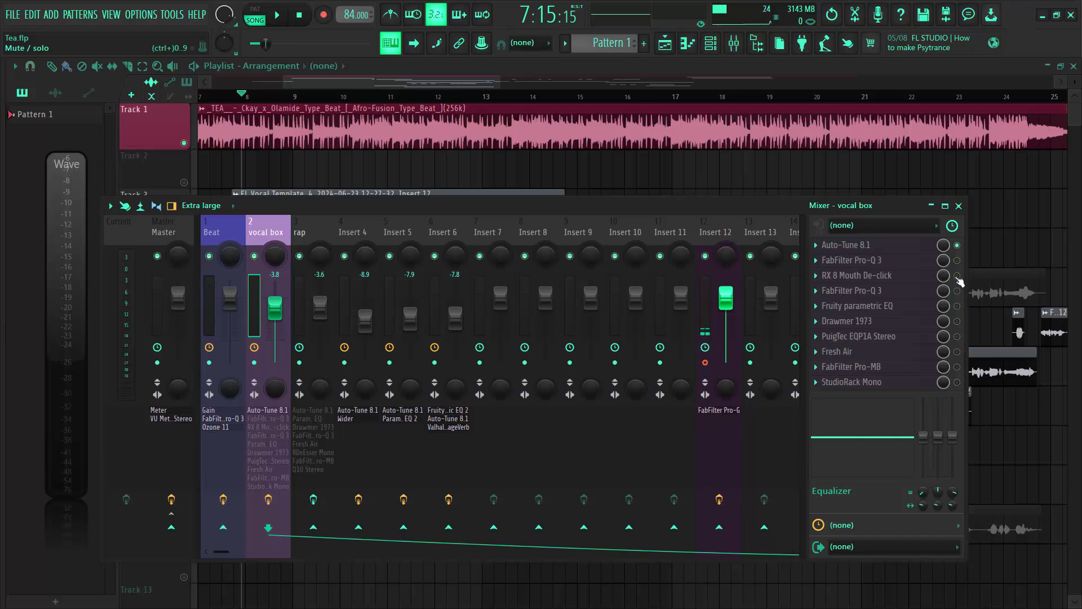
Open Auto-Tune 8.1 on the vocal box track and choose Bb as its key
left_click(862, 248)
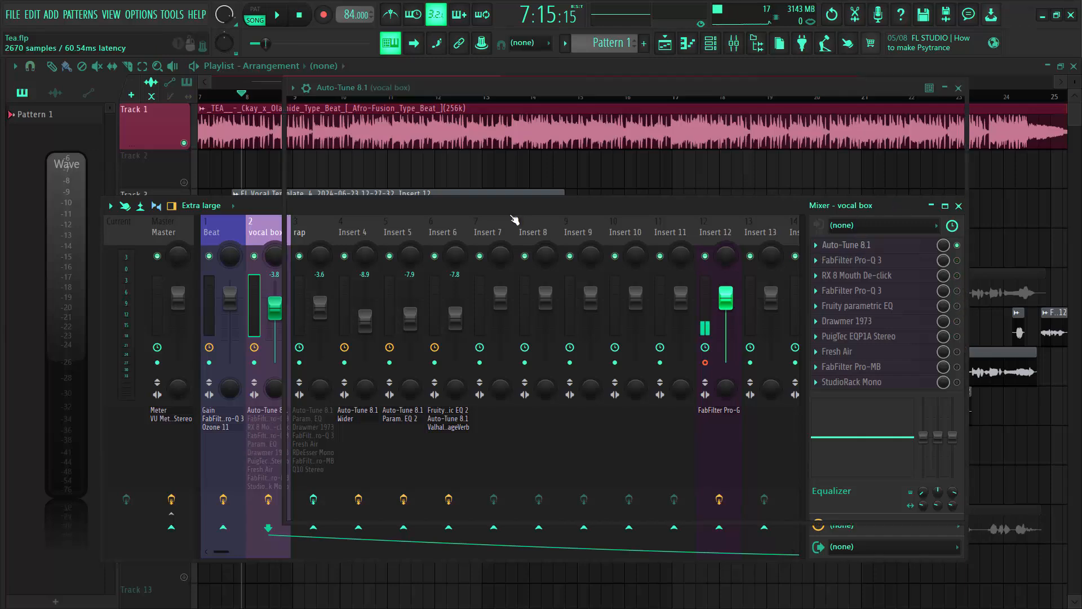
left_click_drag(500, 82, 426, 92)
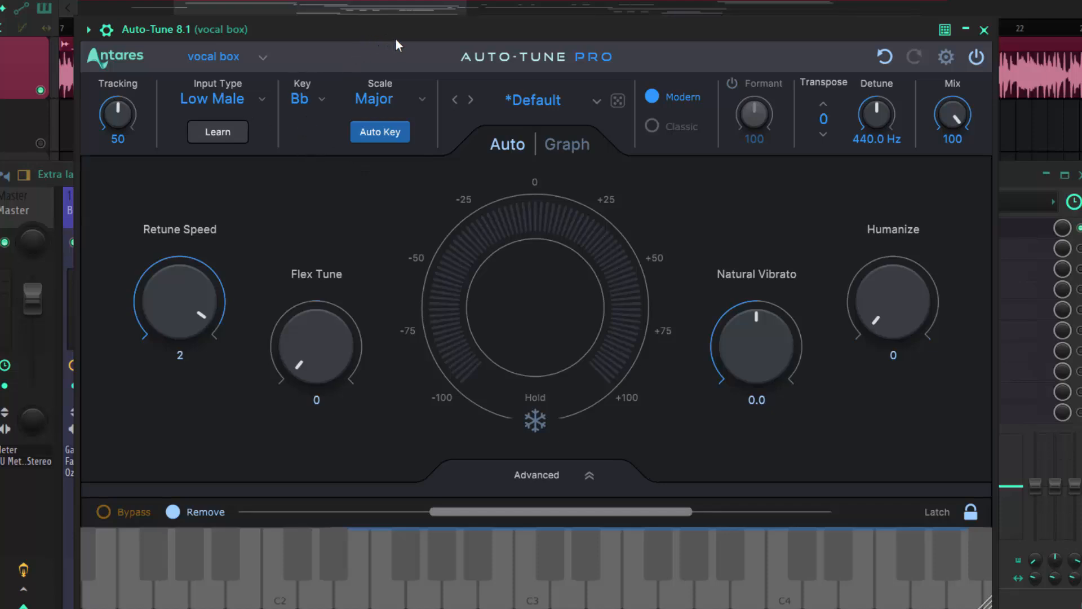
left_click_drag(395, 38, 432, 44)
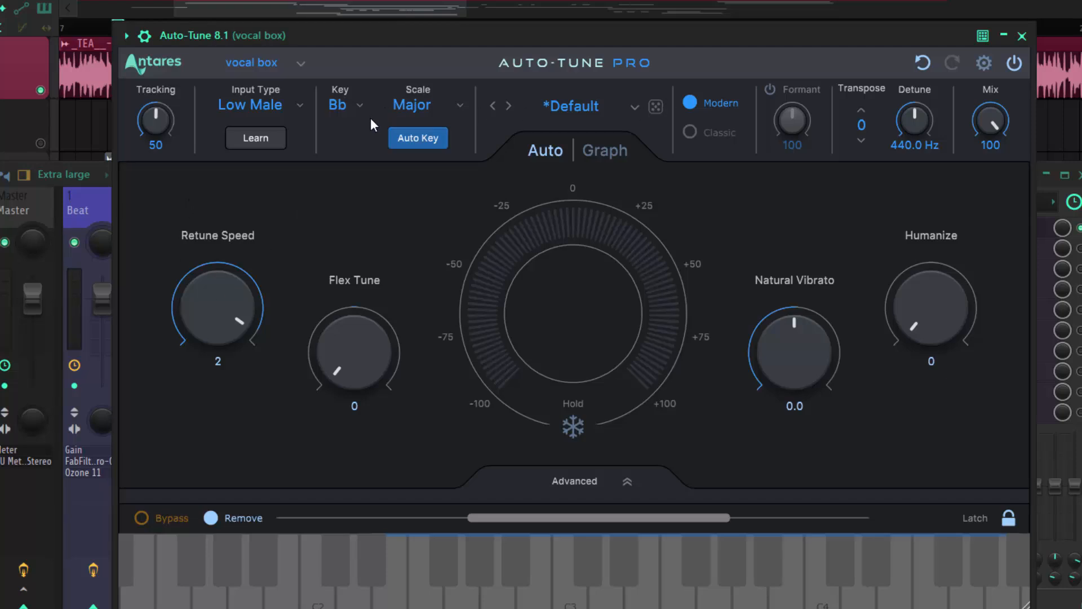
left_click(356, 111)
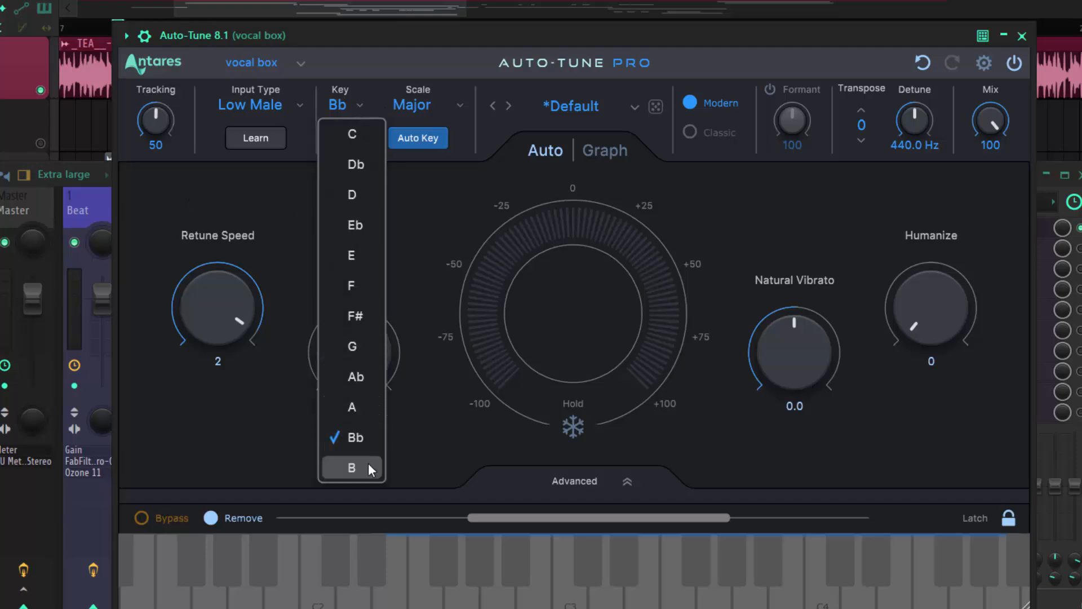
left_click(360, 437)
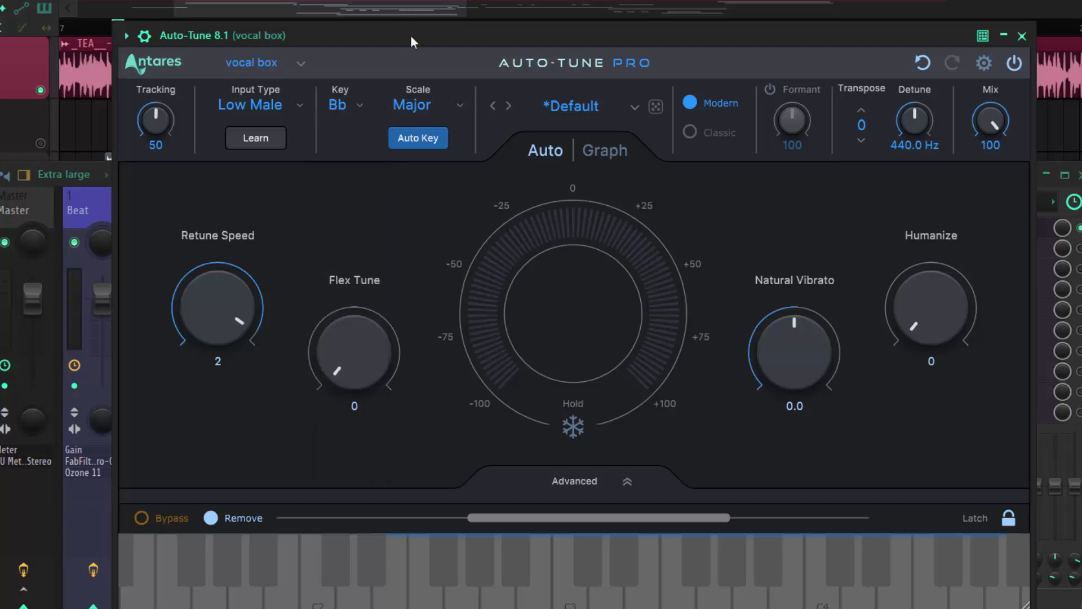
Review the scale and input type options in Auto-Tune, keeping Major and Low Male
left_click(453, 110)
left_click(446, 112)
left_click(305, 105)
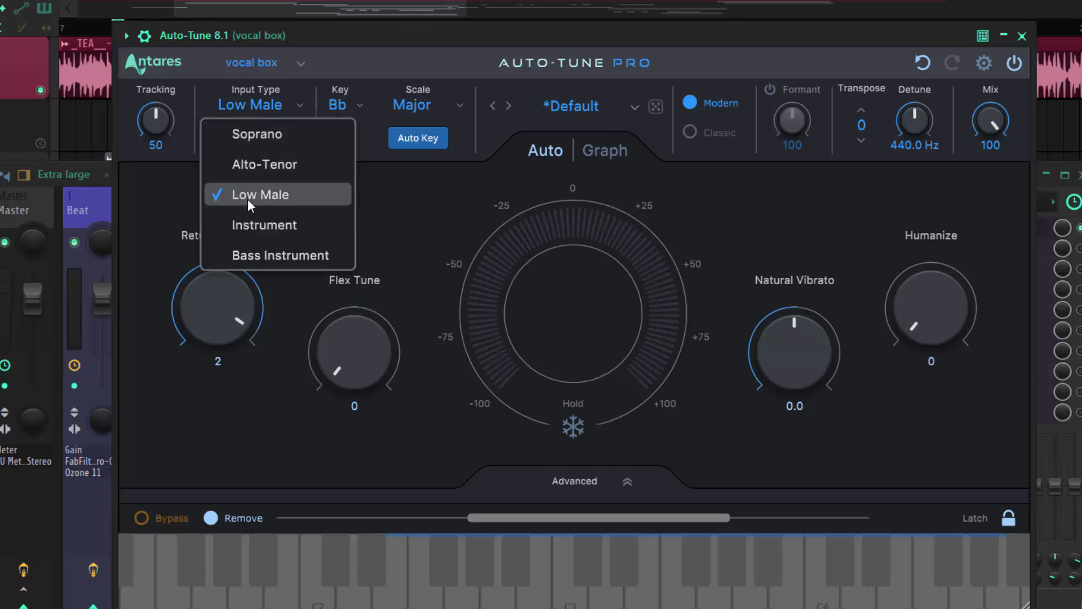
left_click(302, 37)
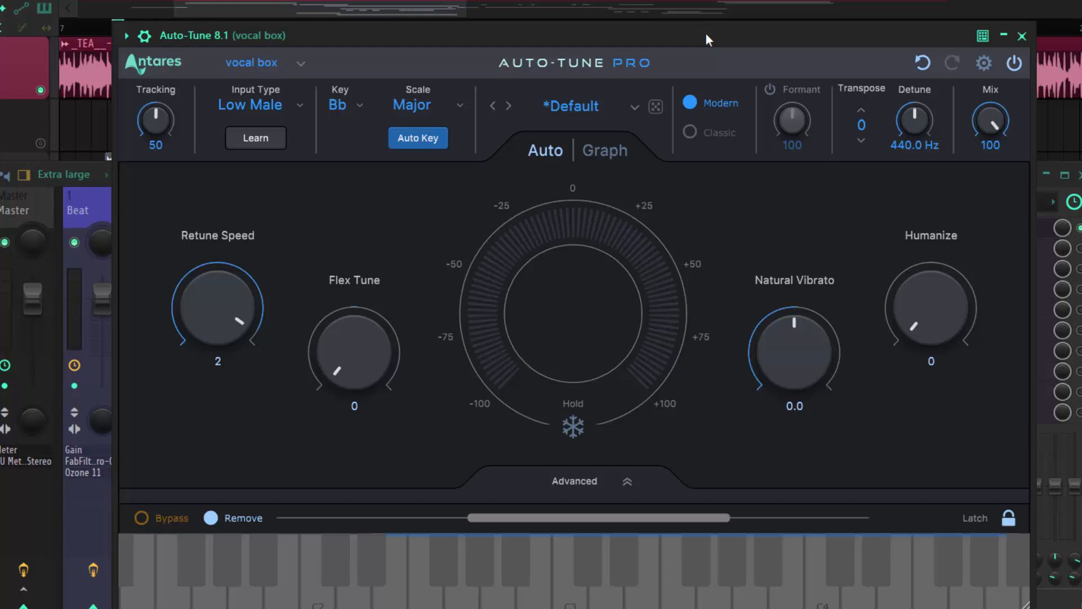
Play the song to hear the vocal with Auto-Tune active, and close the plugin window
key("space")
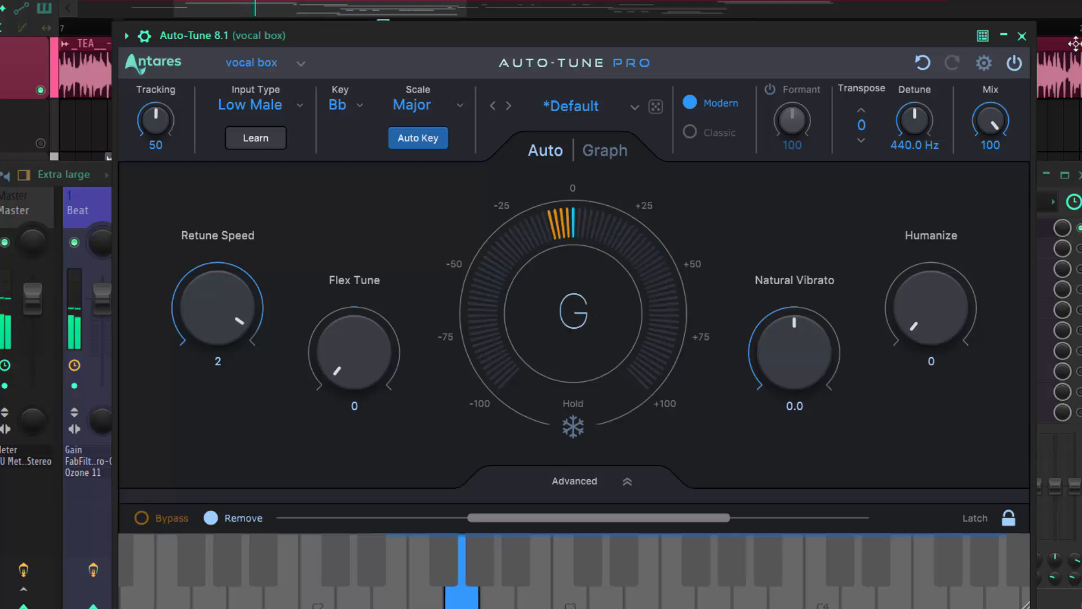
left_click(1023, 36)
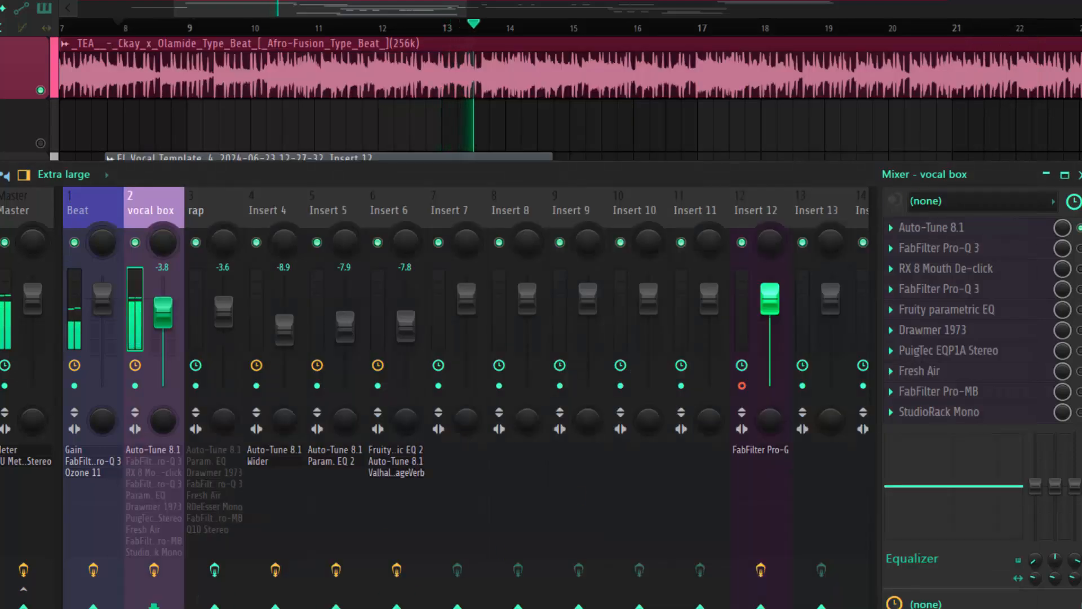
key("space")
Enable and open the first FabFilter Pro-Q 3 on the vocal box track, and play the song through it
scroll(465, 398, "right", 10)
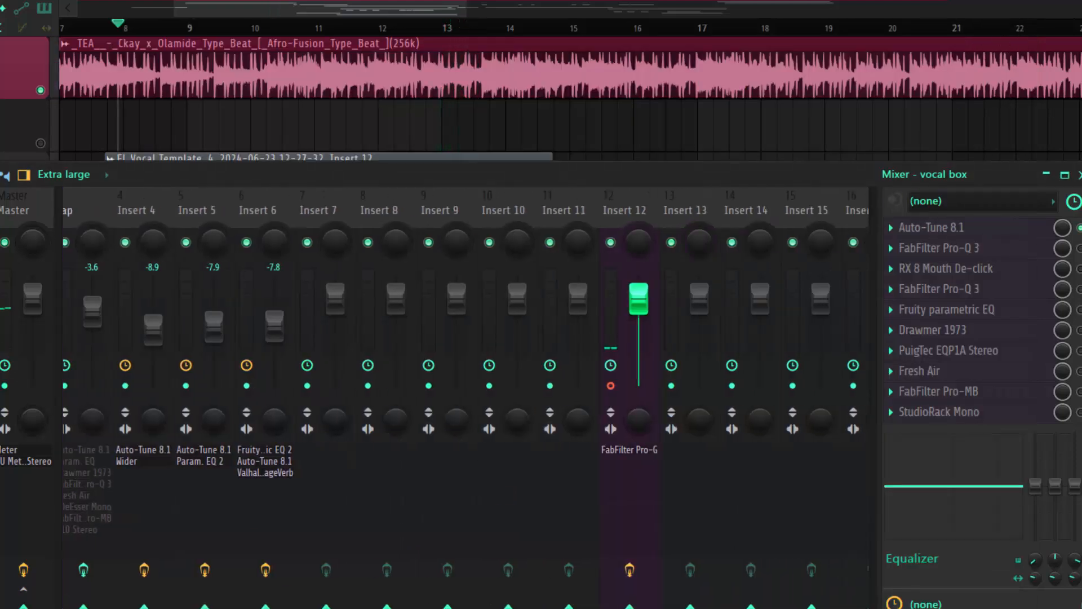
scroll(466, 397, "left", 9)
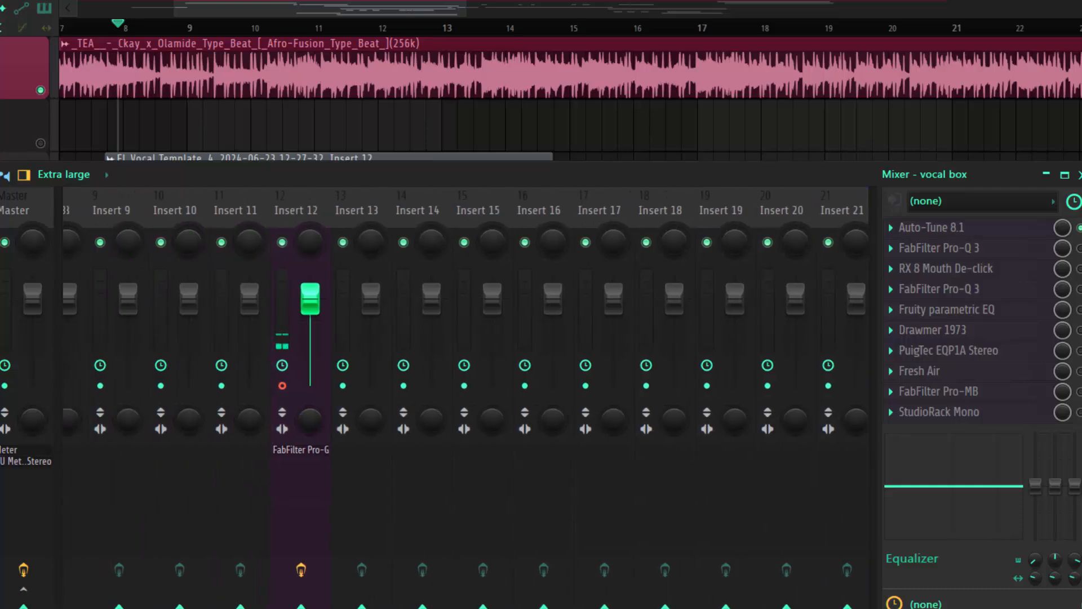
scroll(466, 398, "left", 1)
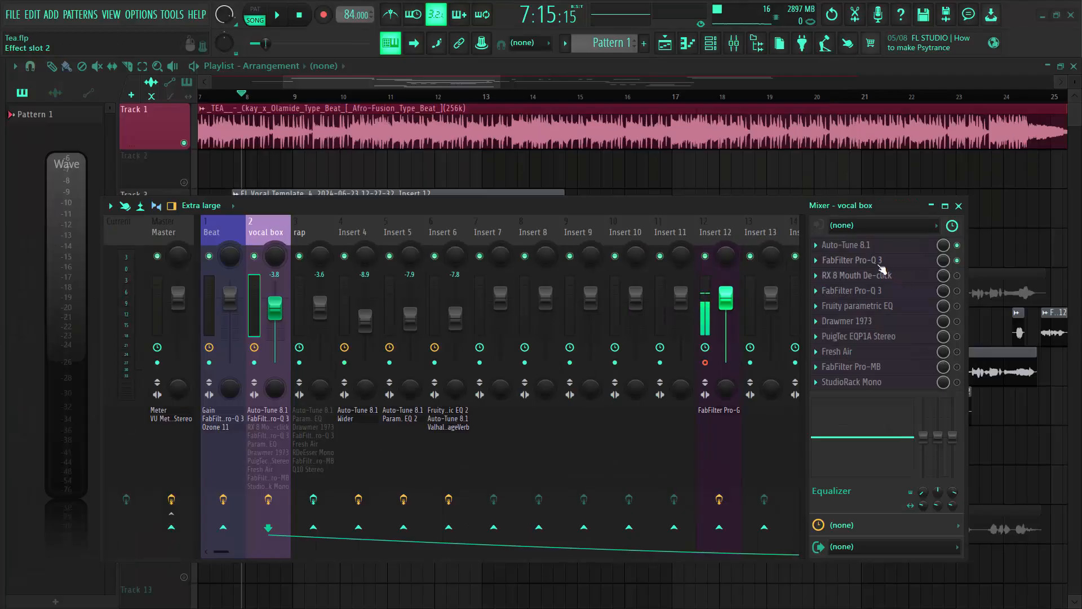
left_click(878, 290)
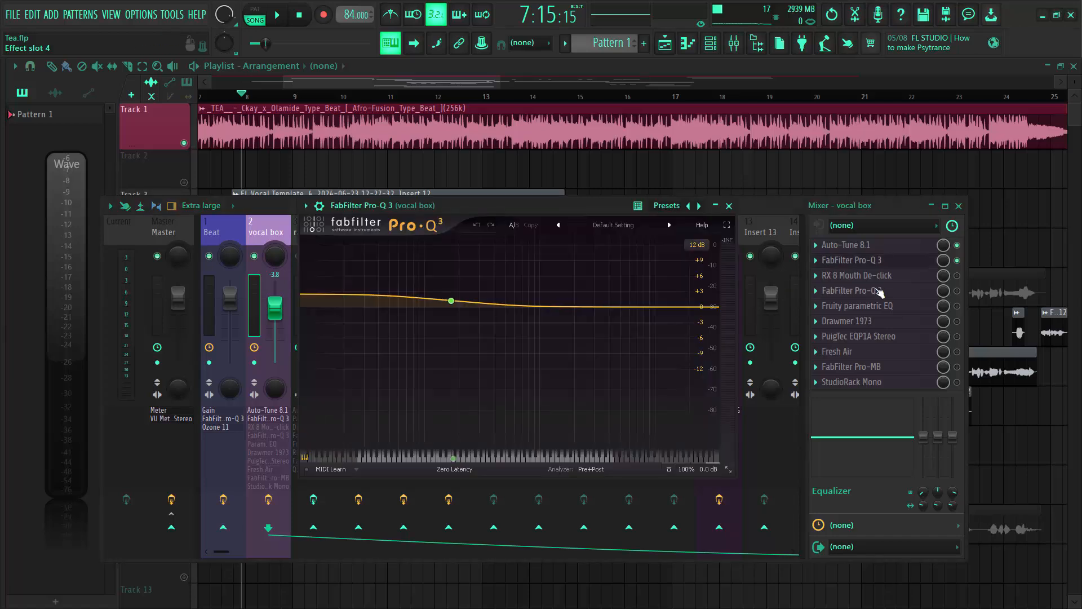
left_click_drag(514, 201, 488, 200)
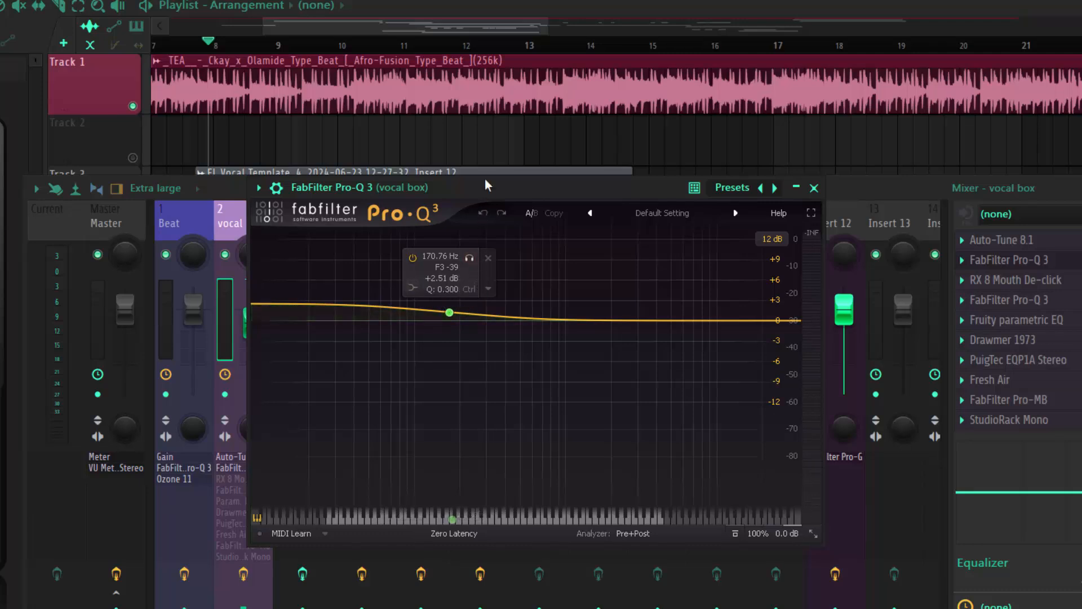
key("space")
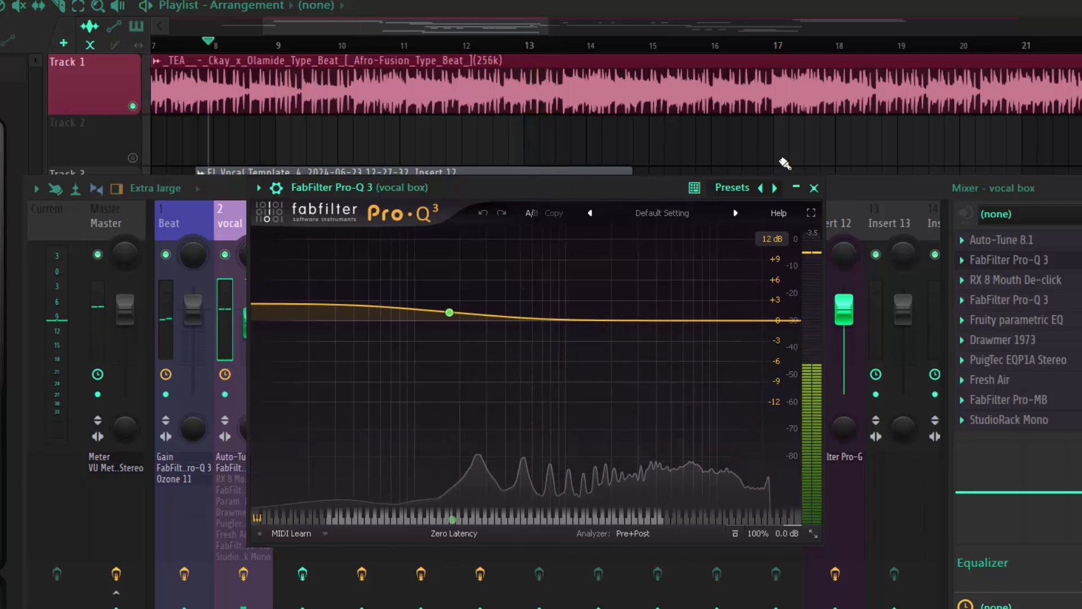
Close the first Pro-Q 3, enable and open RX 8 Mouth De-click on the vocal box track, and close it after viewing its settings
left_click(814, 188)
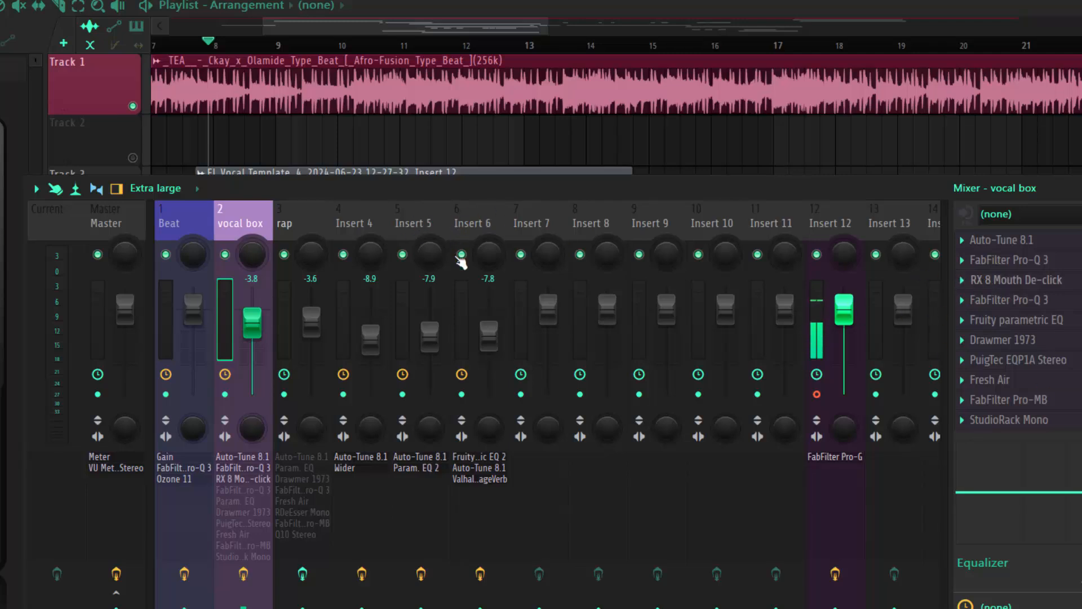
left_click_drag(645, 199, 531, 199)
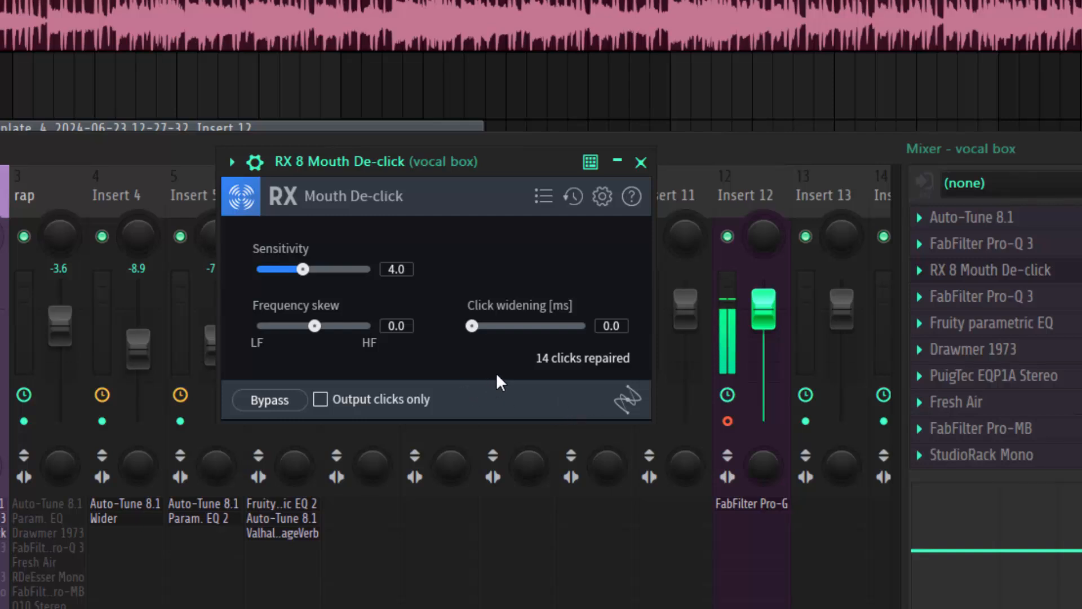
left_click(641, 163)
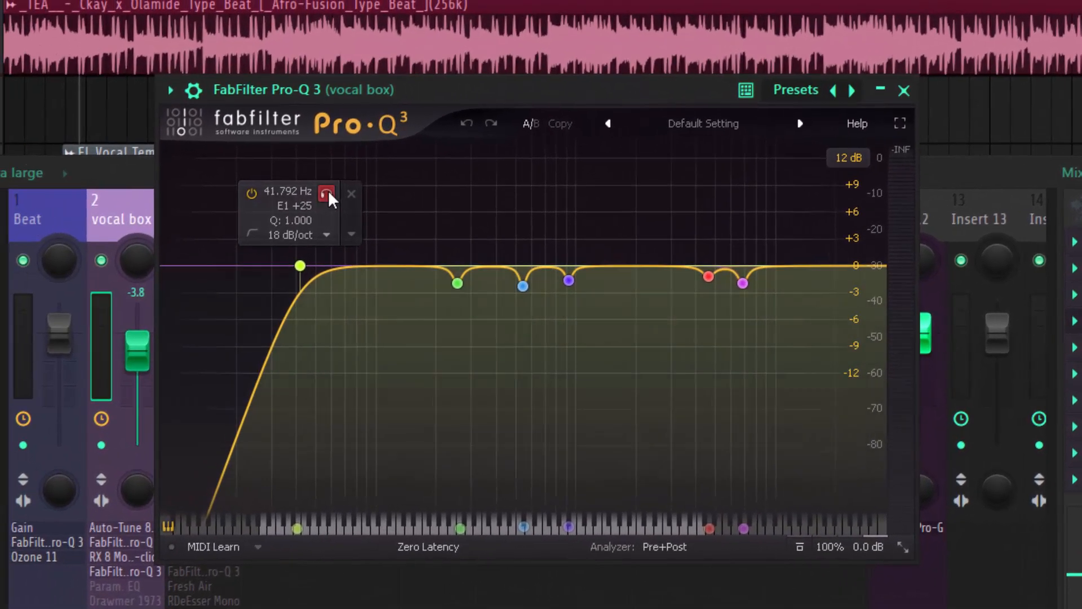
Solo the 41.792 Hz low-cut band in the second Pro-Q 3 during playback, and restore the full curve before stopping
left_click(328, 192)
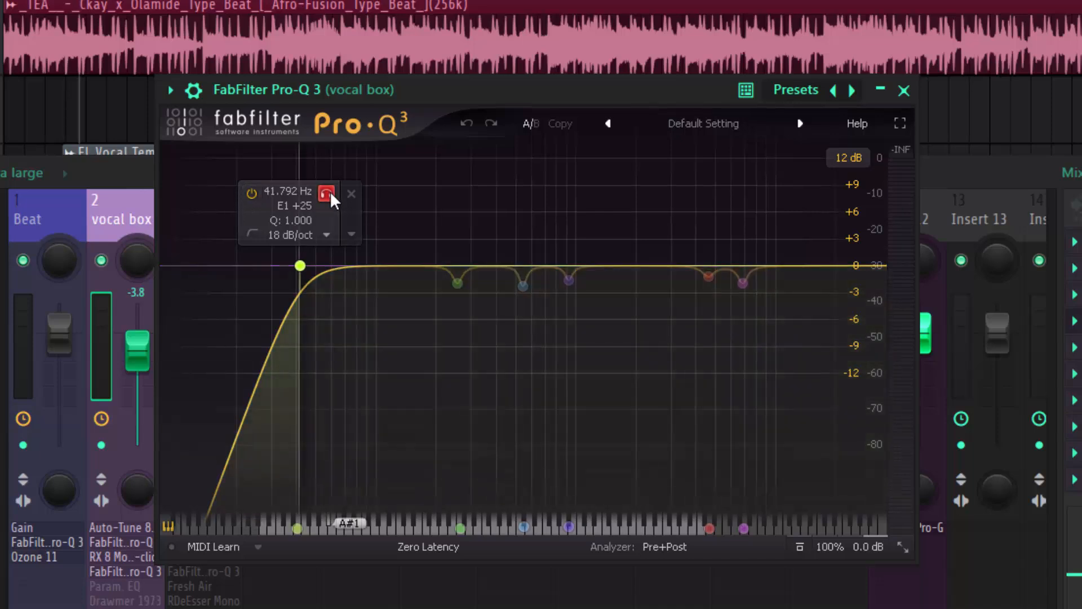
key("space")
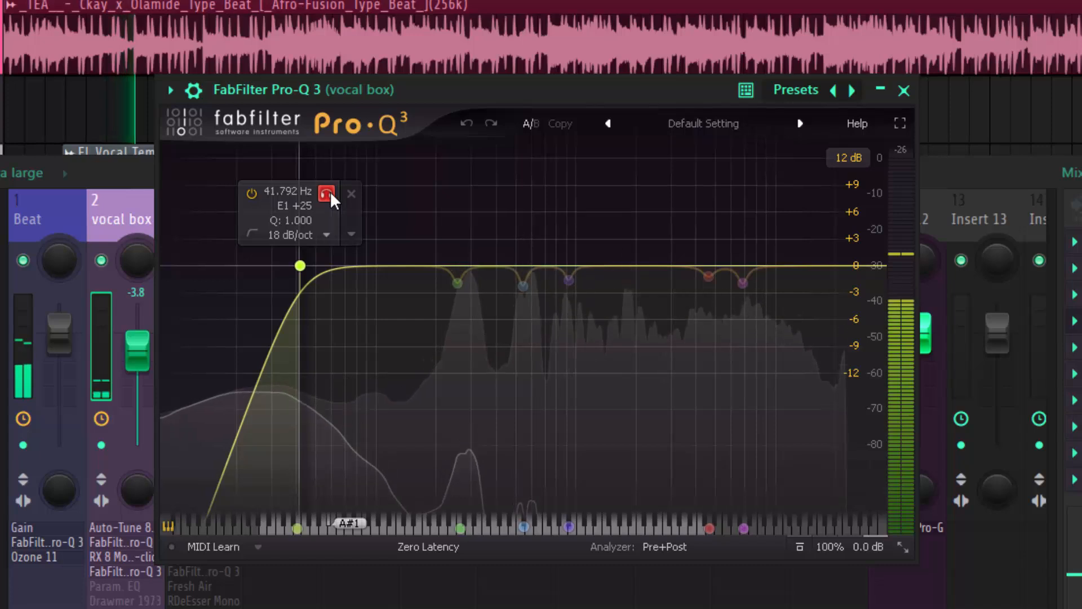
left_click(327, 193)
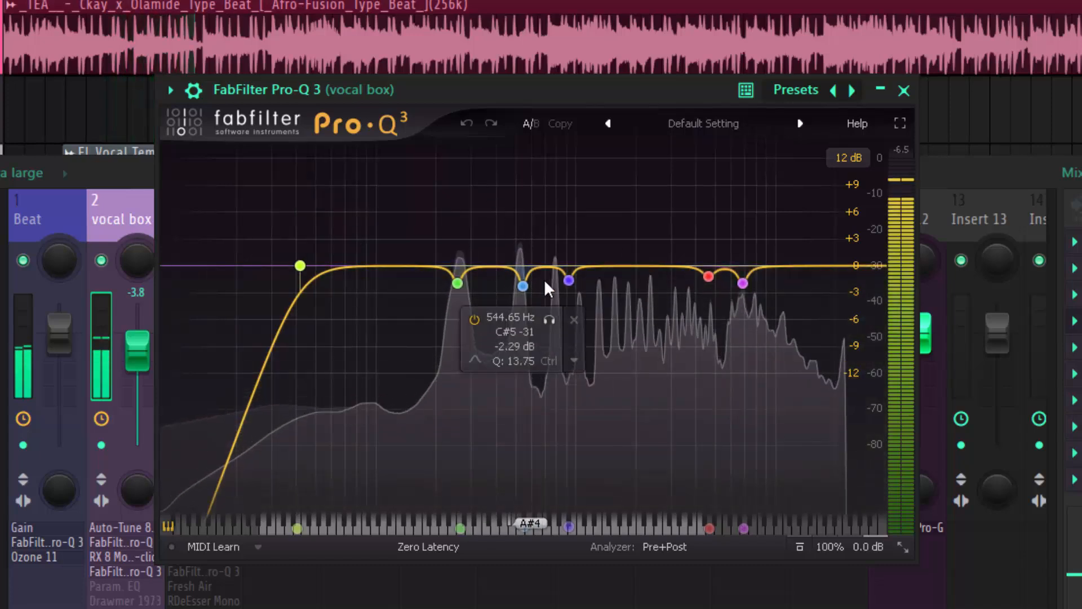
key("space")
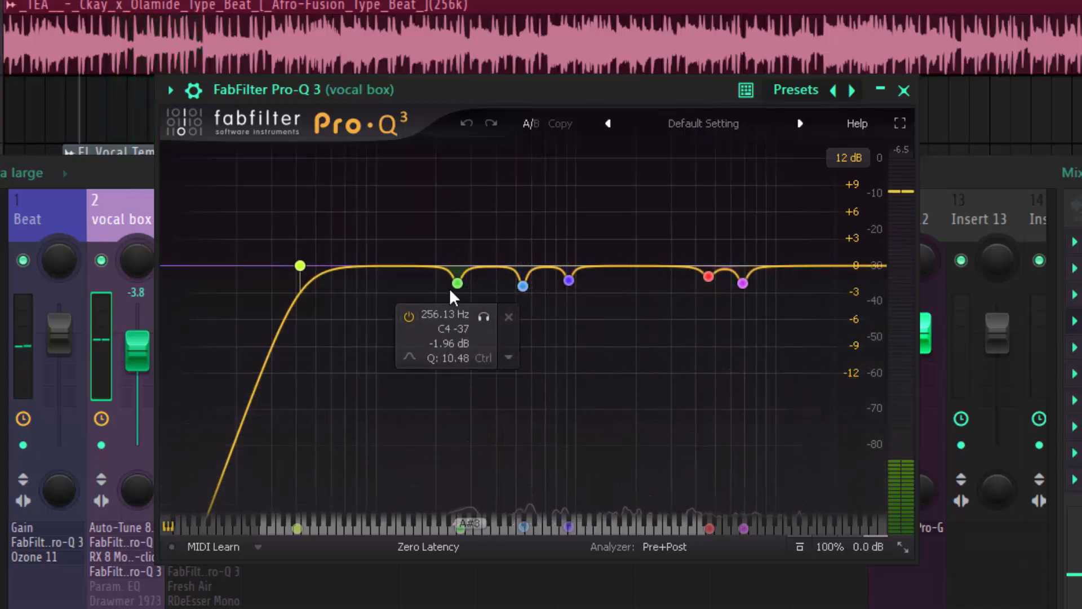
Audition the narrow cuts at 256.13 Hz, 544.65 Hz and about 925 Hz one after another in the second Pro-Q 3
left_click(456, 283)
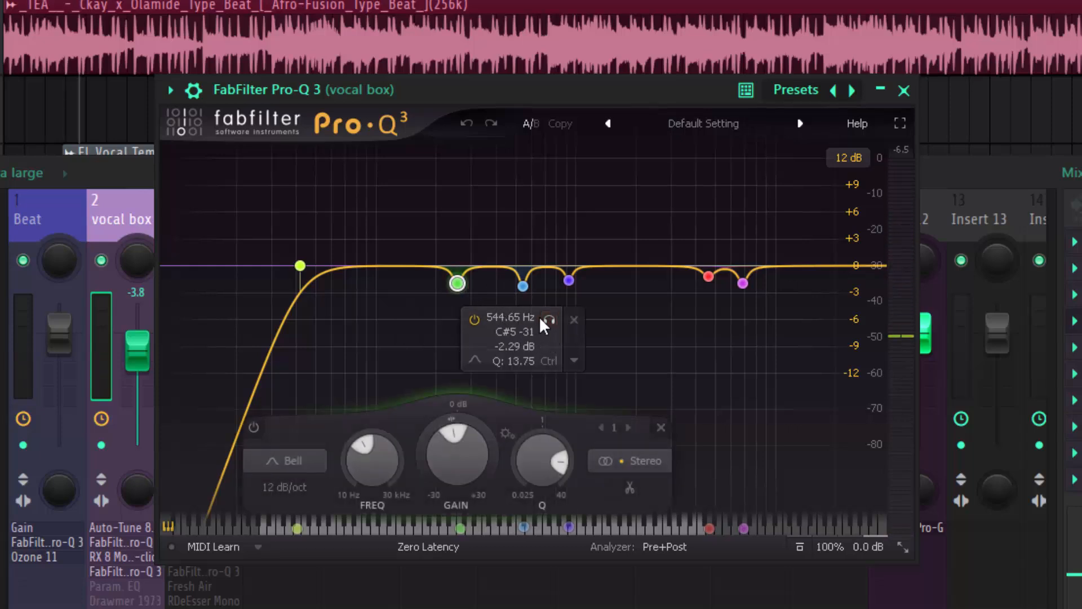
left_click_drag(548, 317, 488, 325)
key("space")
left_click(523, 287)
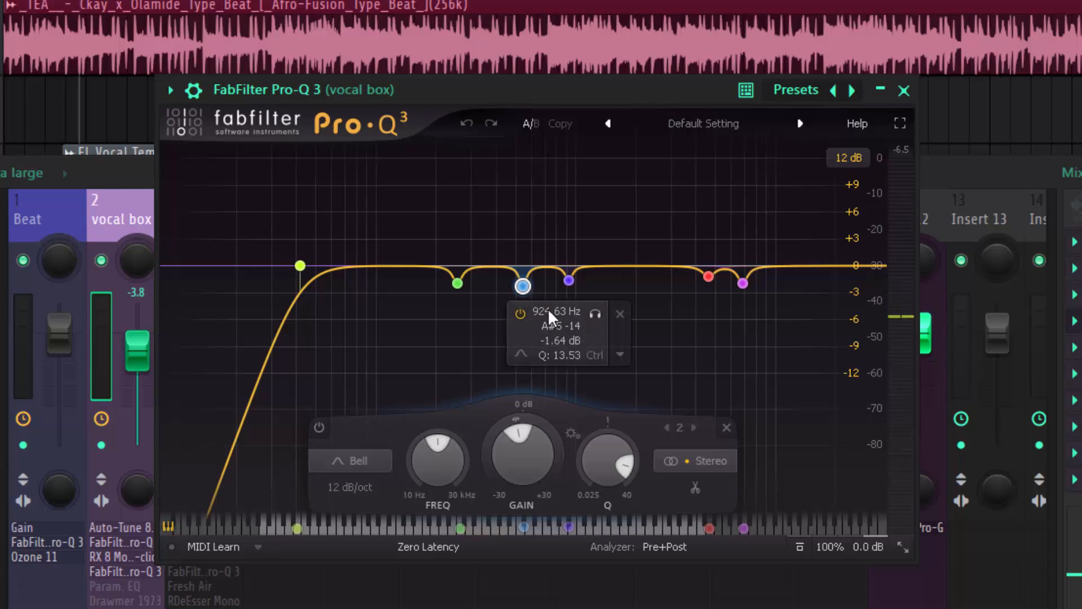
left_click_drag(553, 318, 605, 311)
left_click(569, 280)
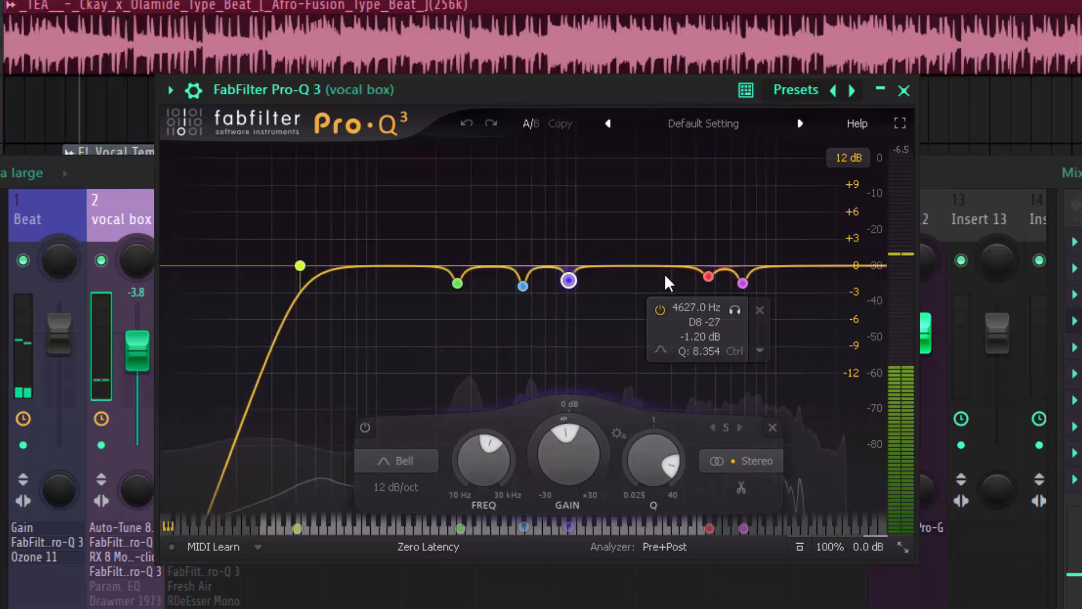
Audition the high-frequency cuts at 4627 Hz and 6862.3 Hz in isolation during playback
left_click(709, 277)
left_click_drag(732, 310, 730, 309)
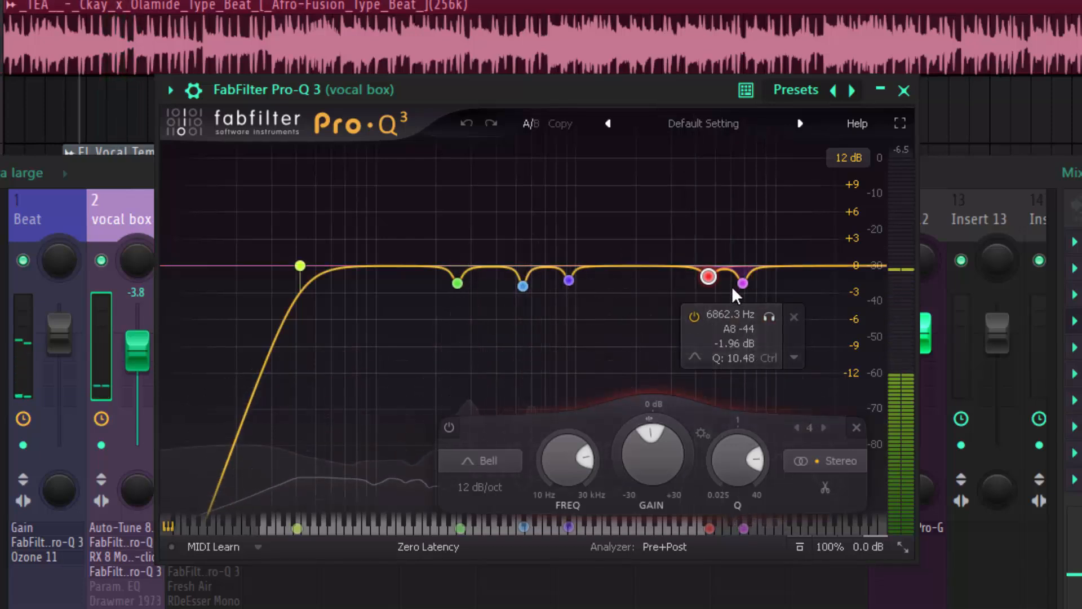
left_click(743, 283)
double_click(750, 312)
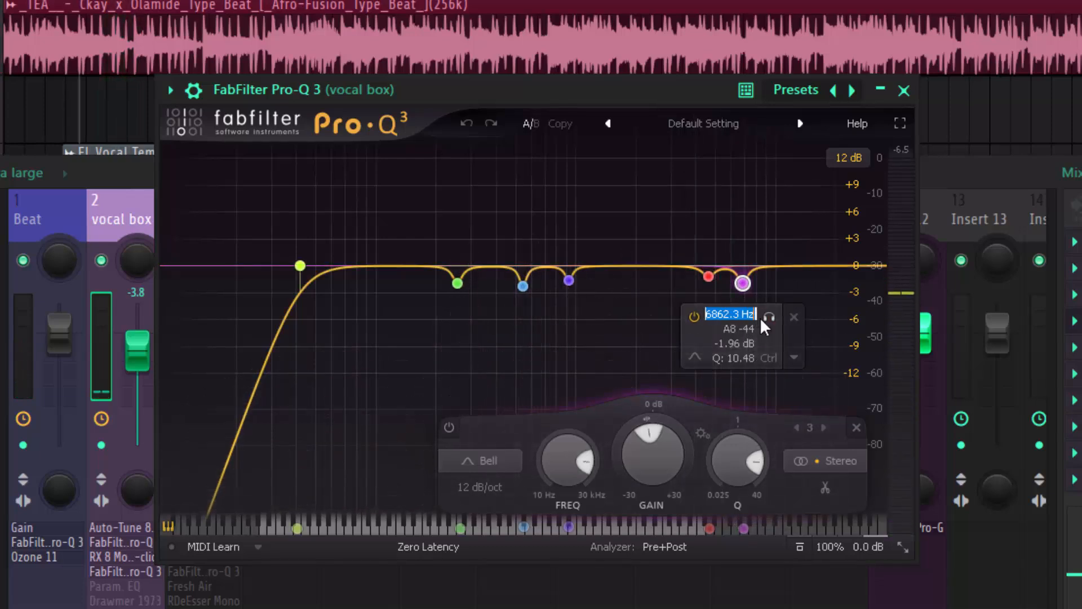
left_click(770, 307)
key("space")
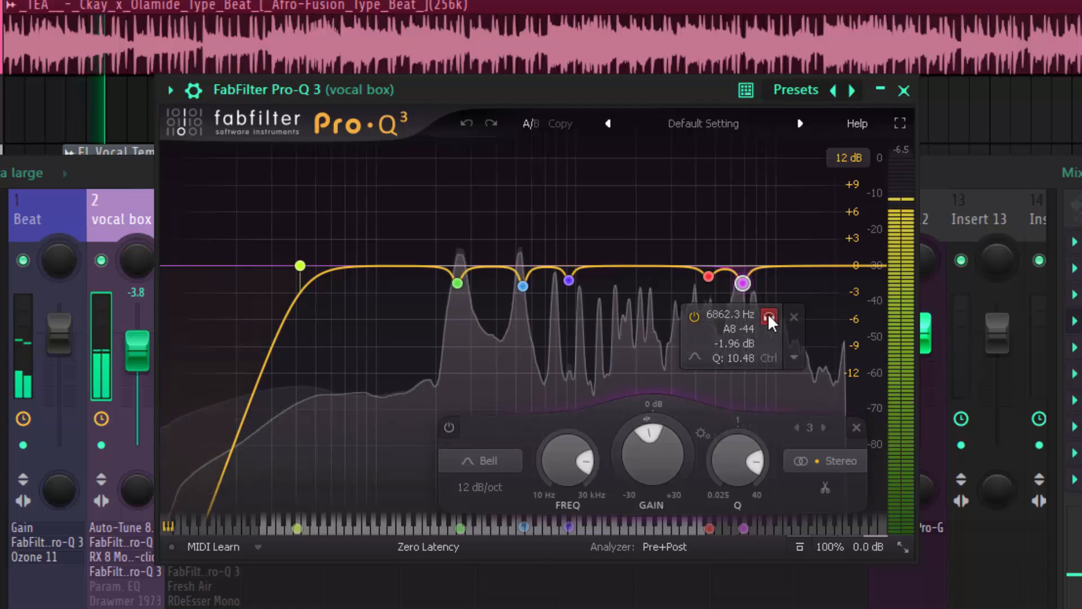
left_click_drag(768, 314, 760, 313)
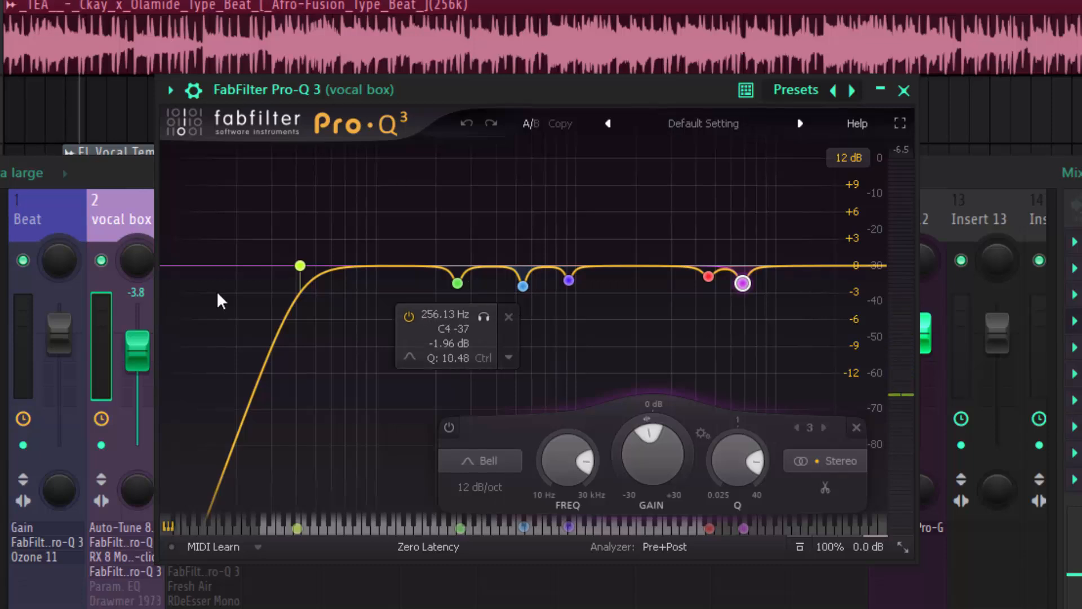
Add a narrow bell band with Q 11.30, sweep it boosted during playback, and set it to a 2.18 dB cut at about 1185 Hz
left_click(370, 266)
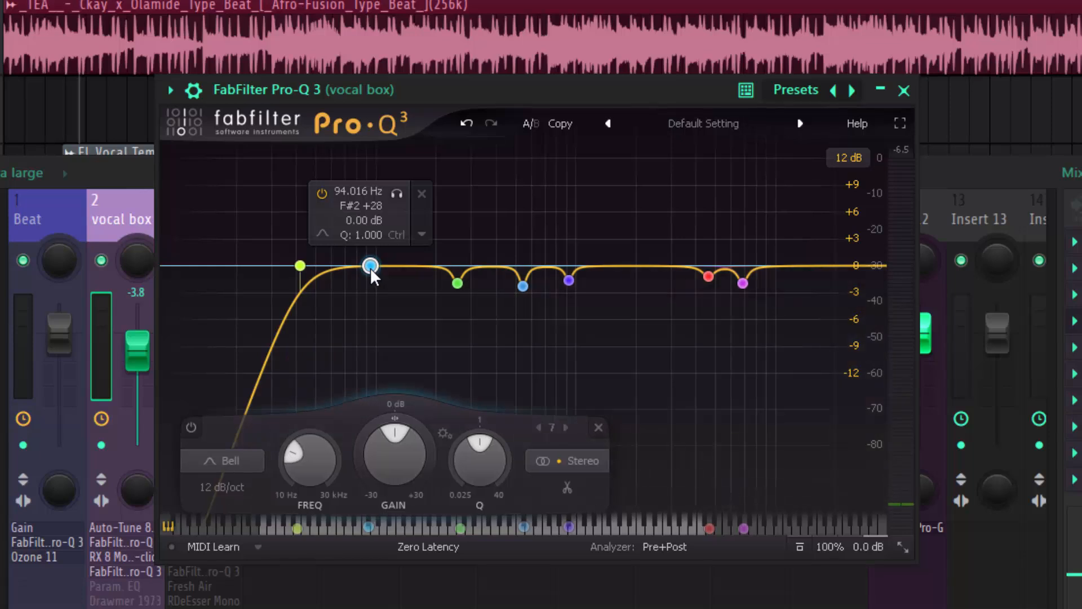
left_click_drag(371, 265, 372, 230)
scroll(373, 230, "up", 5)
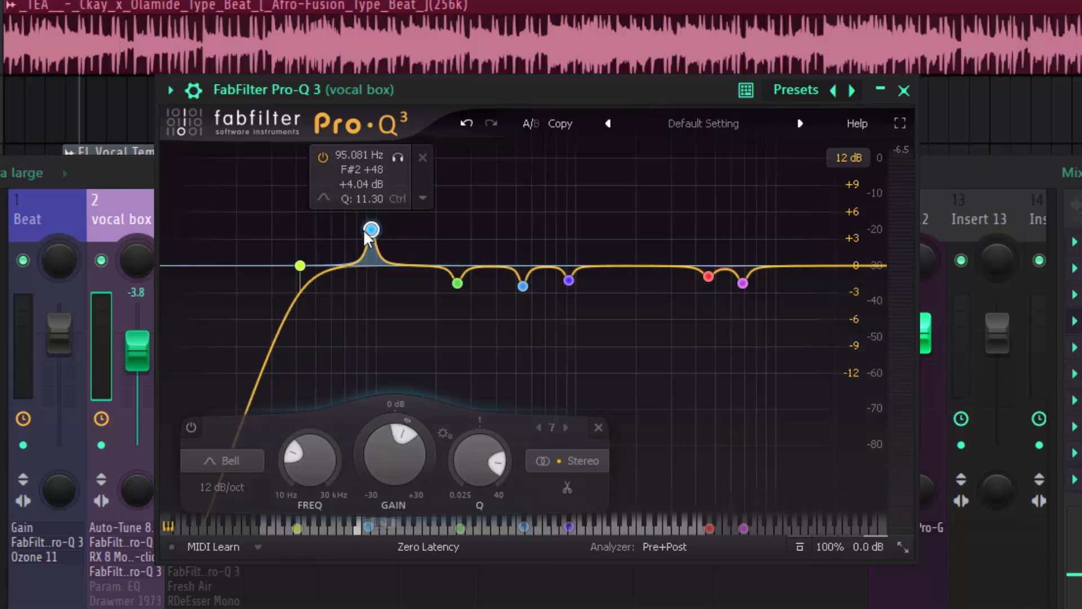
left_click_drag(395, 154, 612, 91)
key("space")
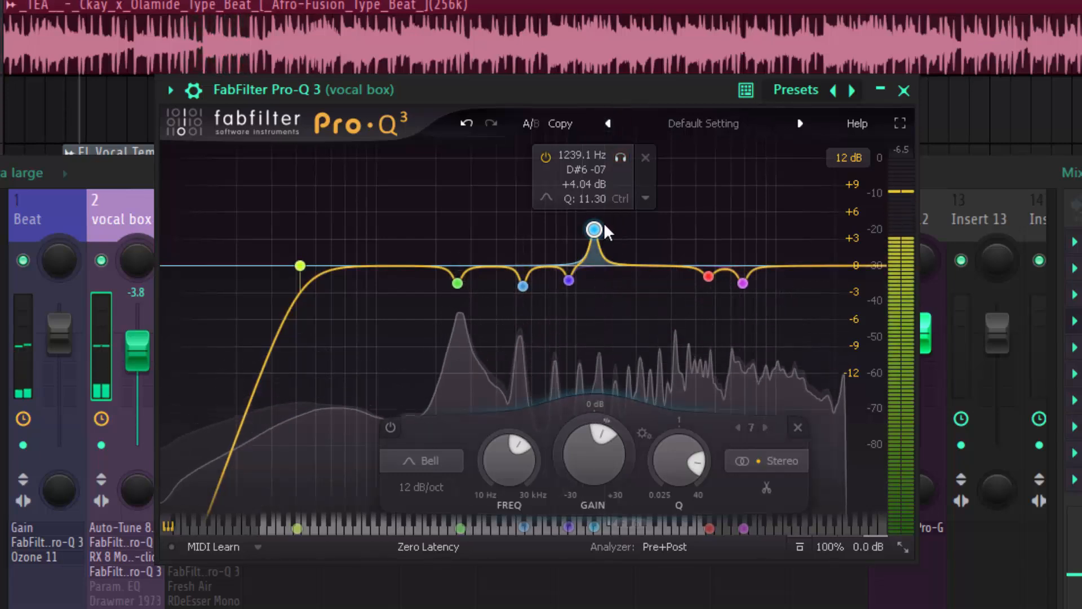
left_click_drag(597, 230, 593, 282)
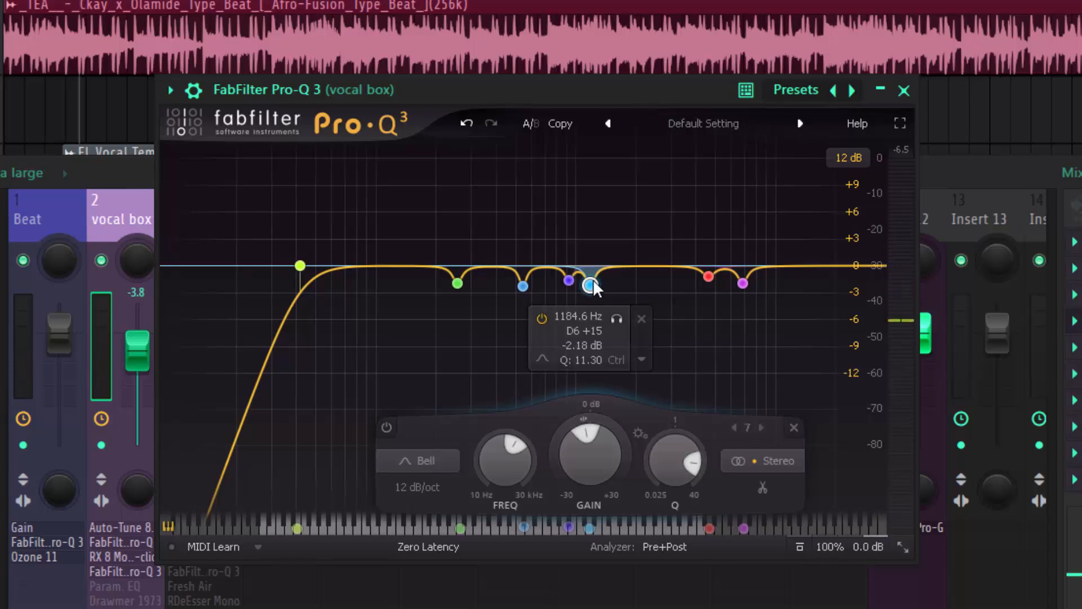
key("space")
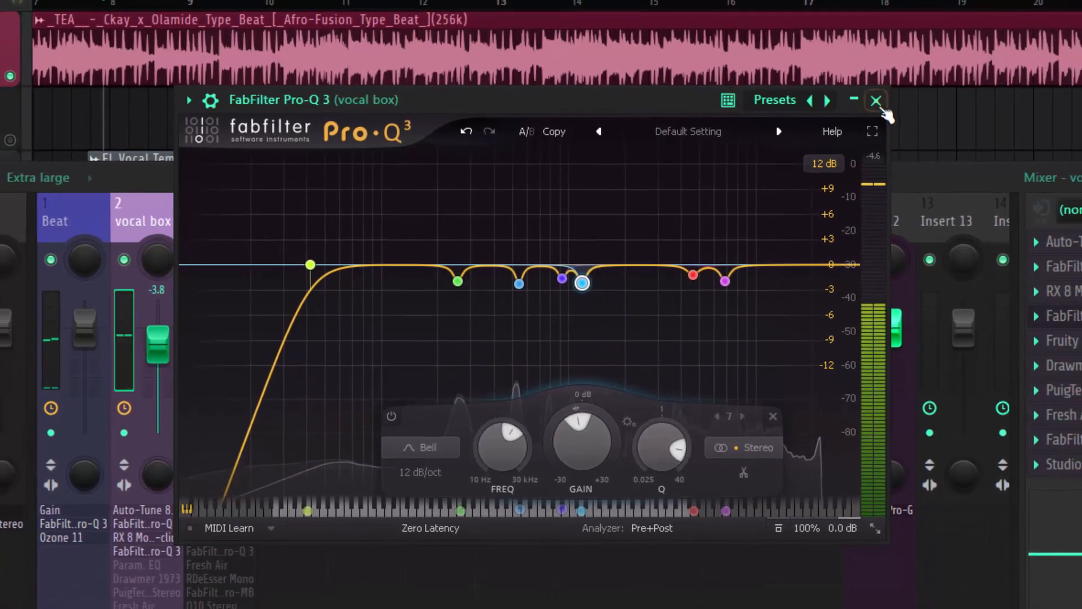
Close the second Pro-Q 3, enable and open Fruity parametric EQ on the vocal box track, and place its window over the mixer's middle
left_click(876, 101)
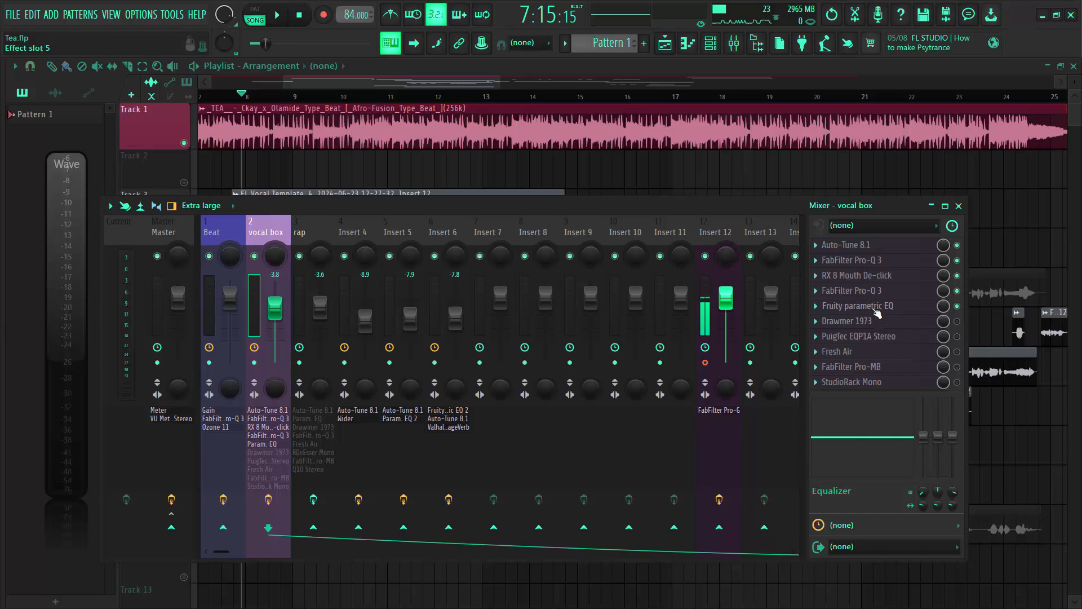
left_click(877, 311)
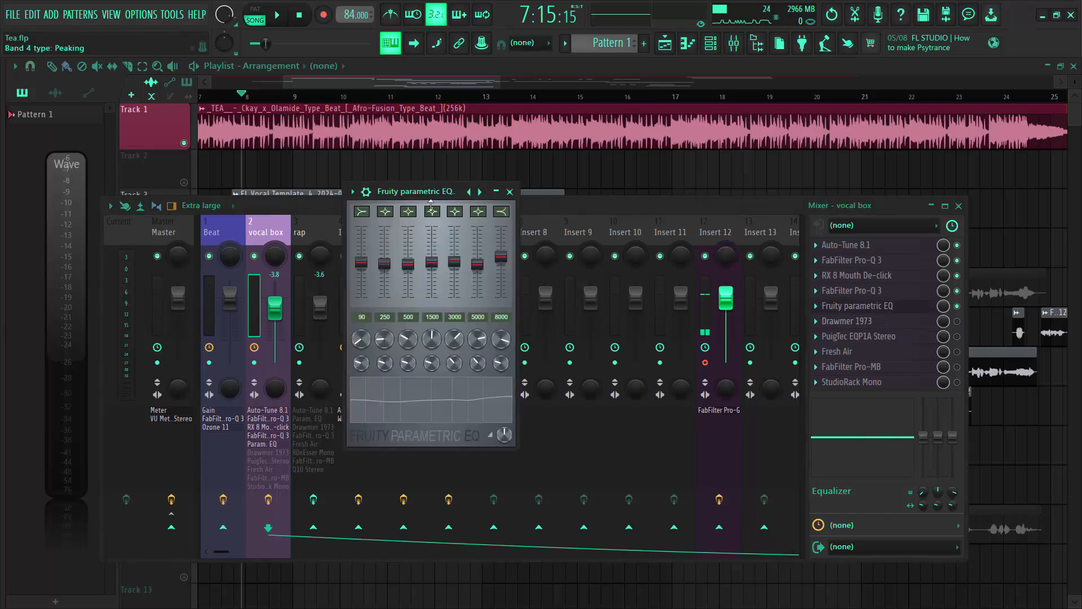
left_click_drag(429, 192, 511, 195)
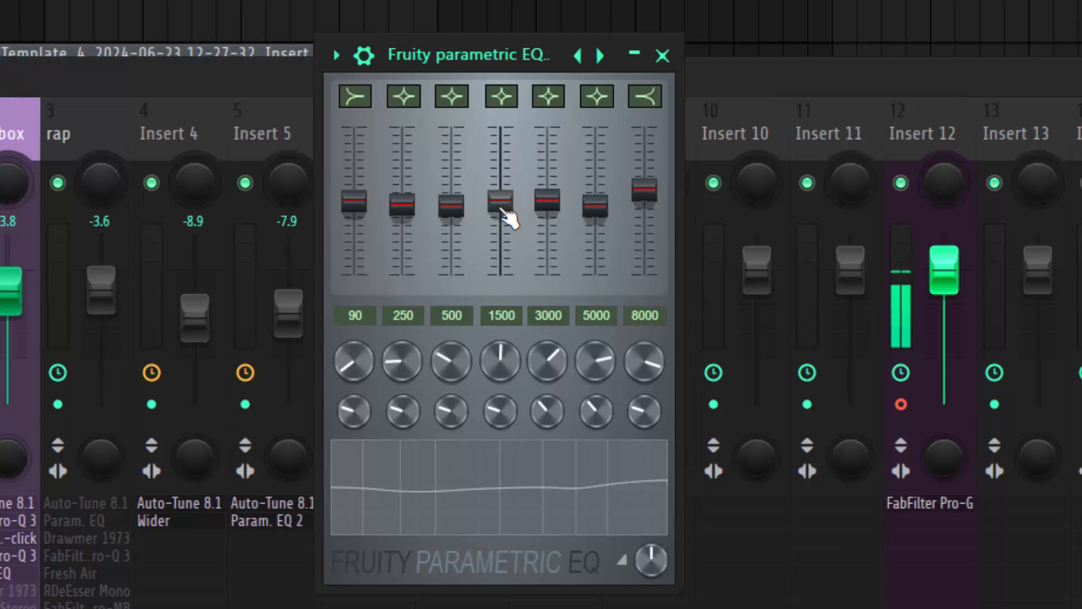
left_click_drag(501, 208, 502, 204)
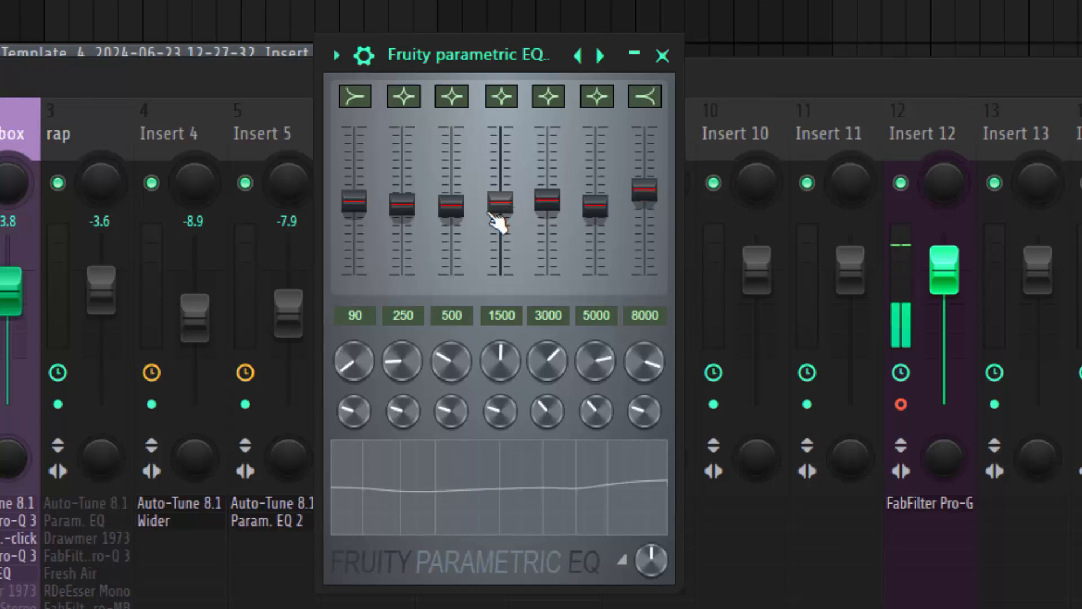
right_click(558, 216)
left_click(558, 222)
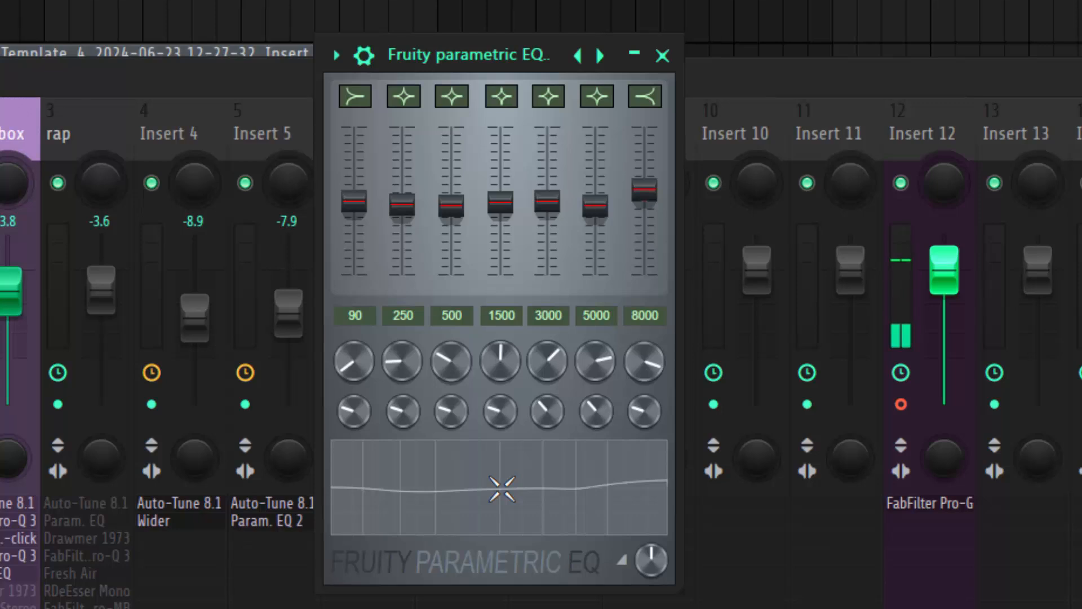
double_click(466, 60)
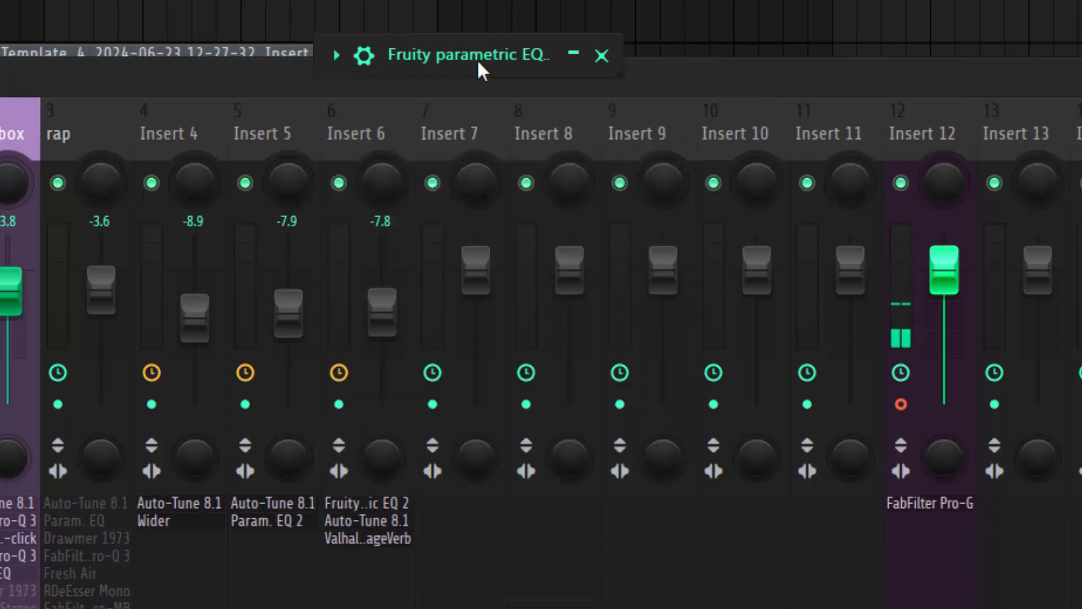
double_click(481, 58)
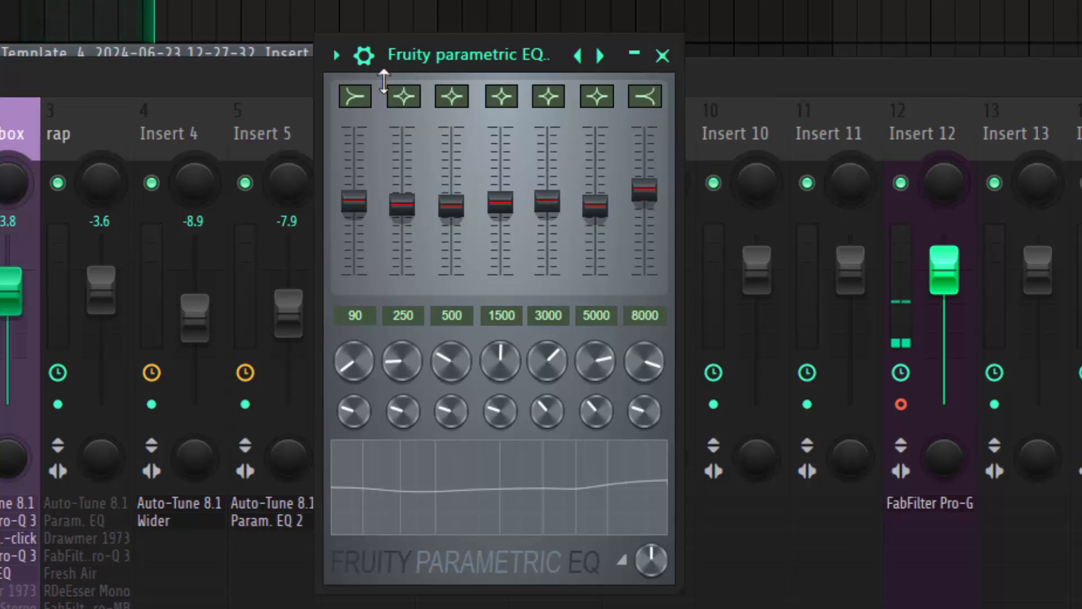
Show the wrapper options of Fruity parametric EQ, switch the effect off and on during playback to compare, and close its window
left_click(362, 56)
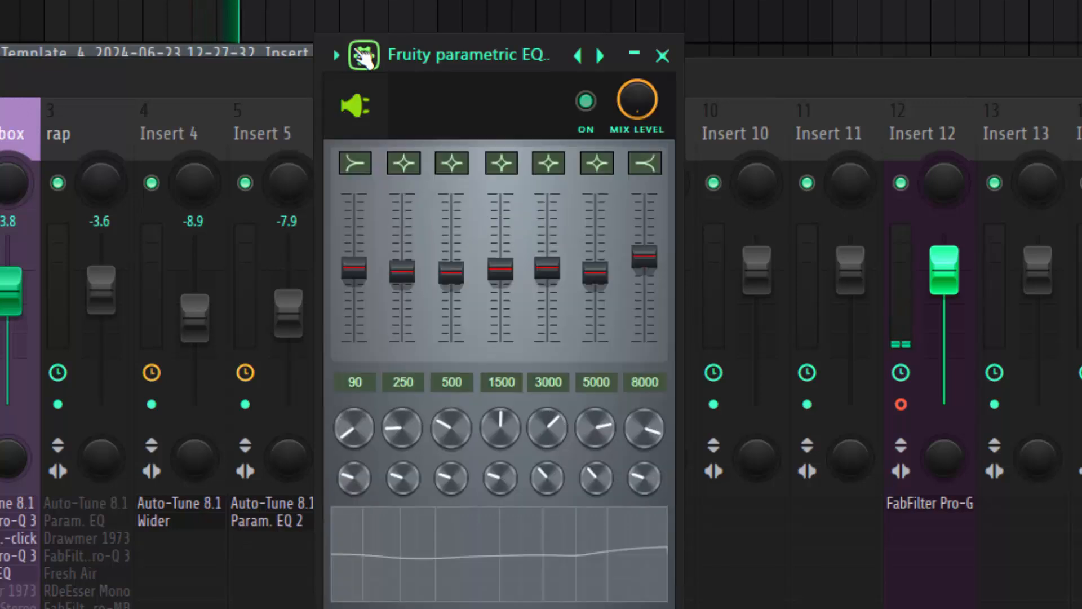
left_click(588, 101)
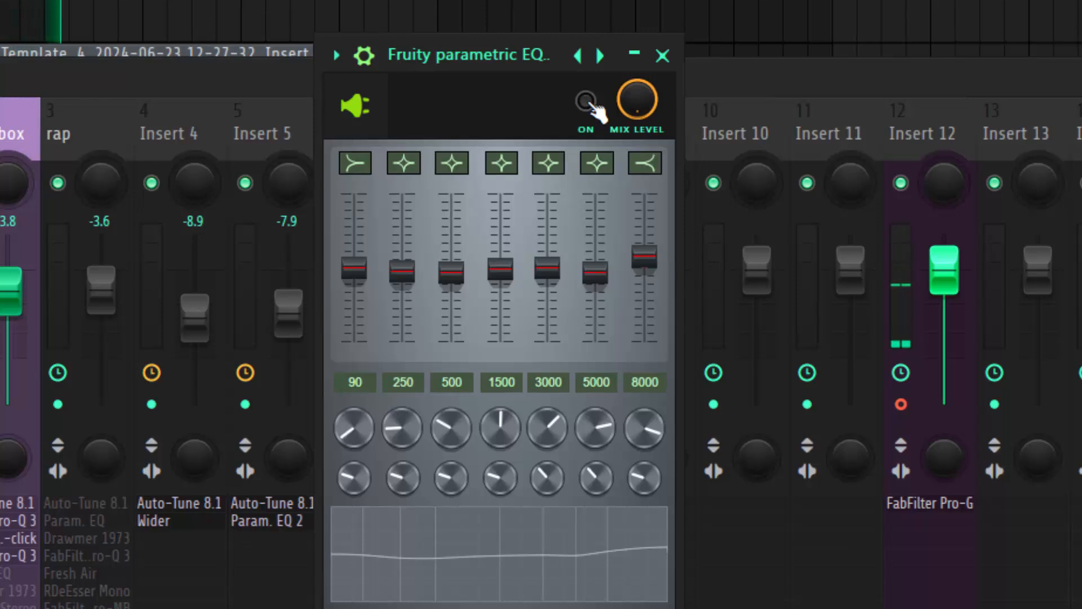
left_click(588, 103)
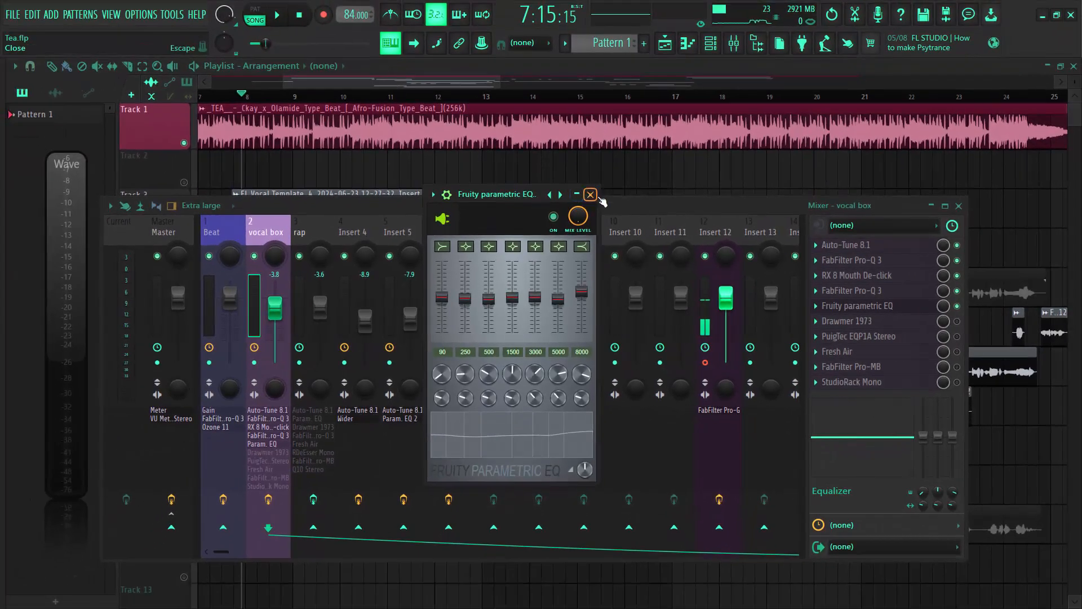
left_click(590, 195)
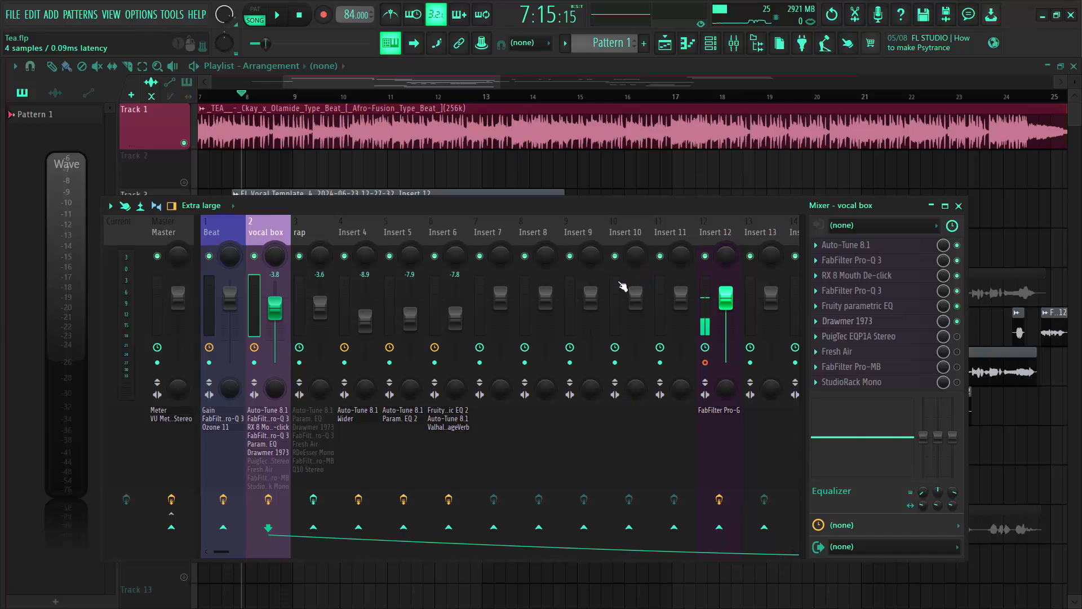
Open the Drawmer 1973 compressor on the vocal box track, reselect that track, and play the song through the compressor
left_click(848, 322)
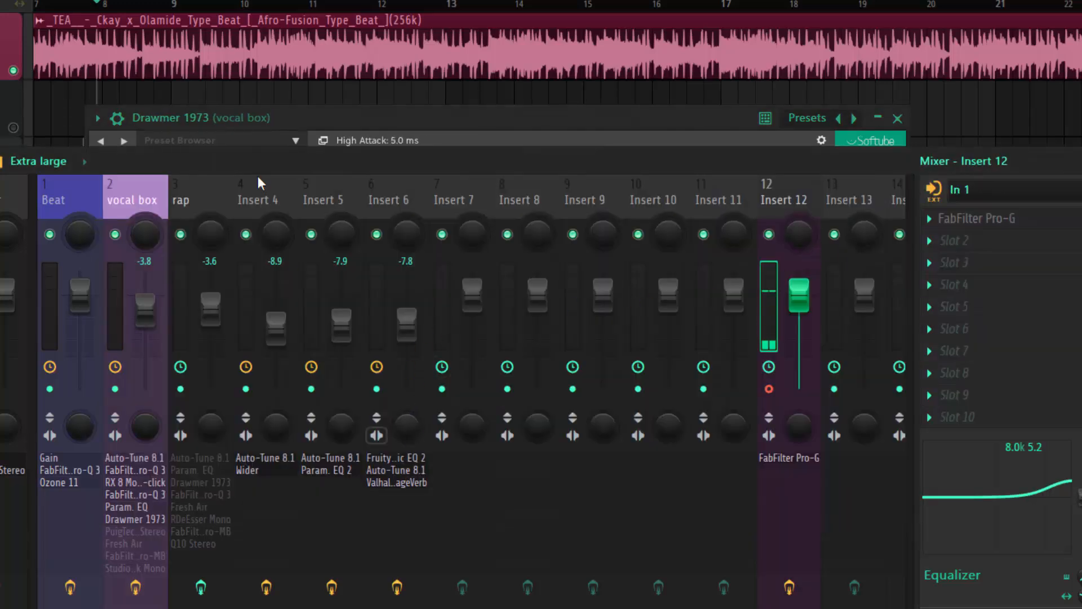
left_click(141, 200)
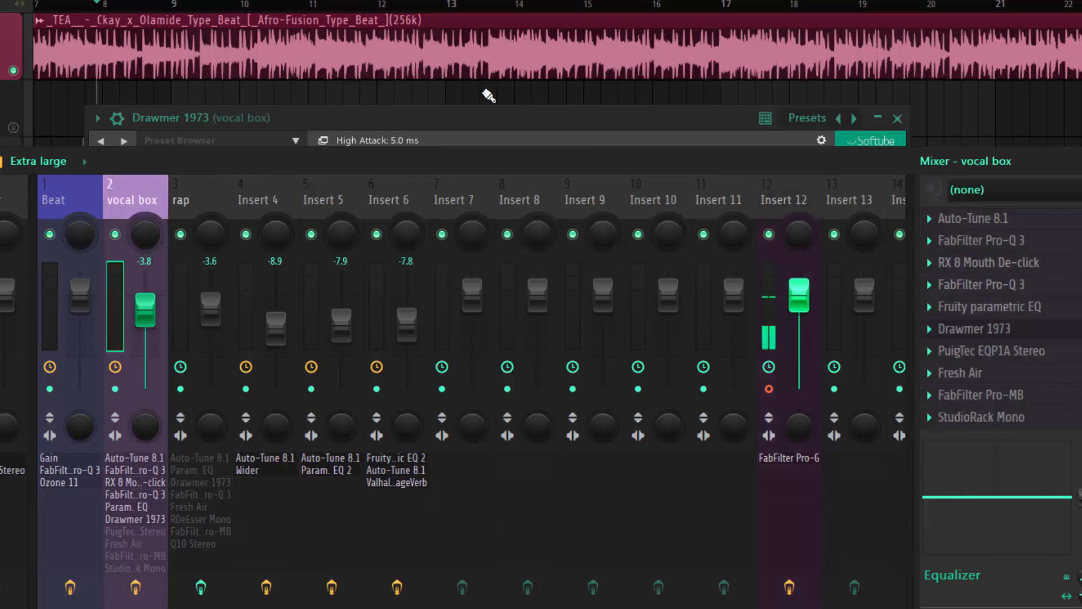
left_click(456, 115)
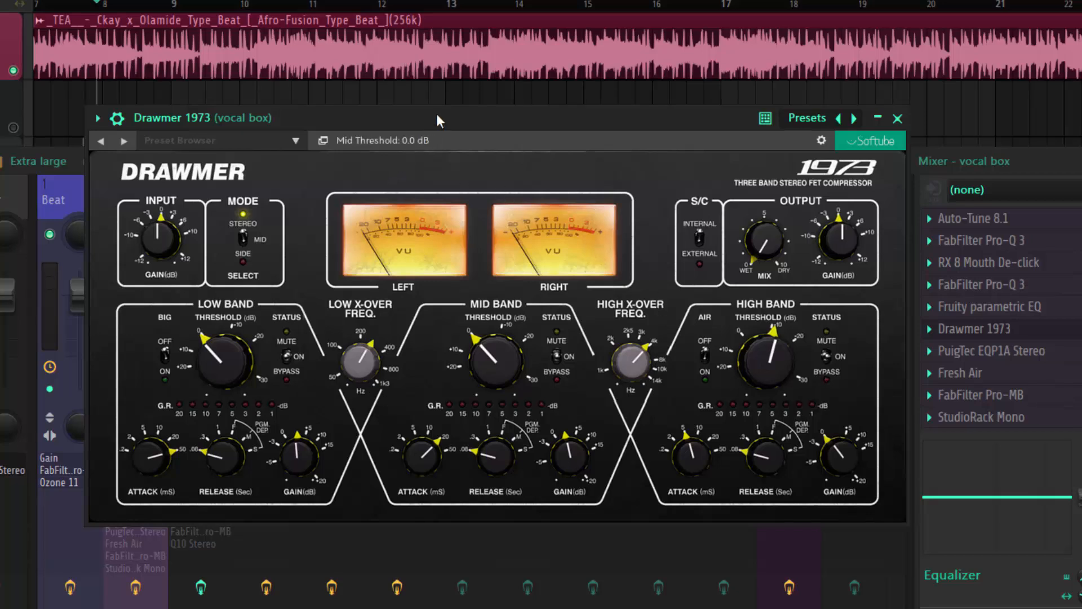
key("space")
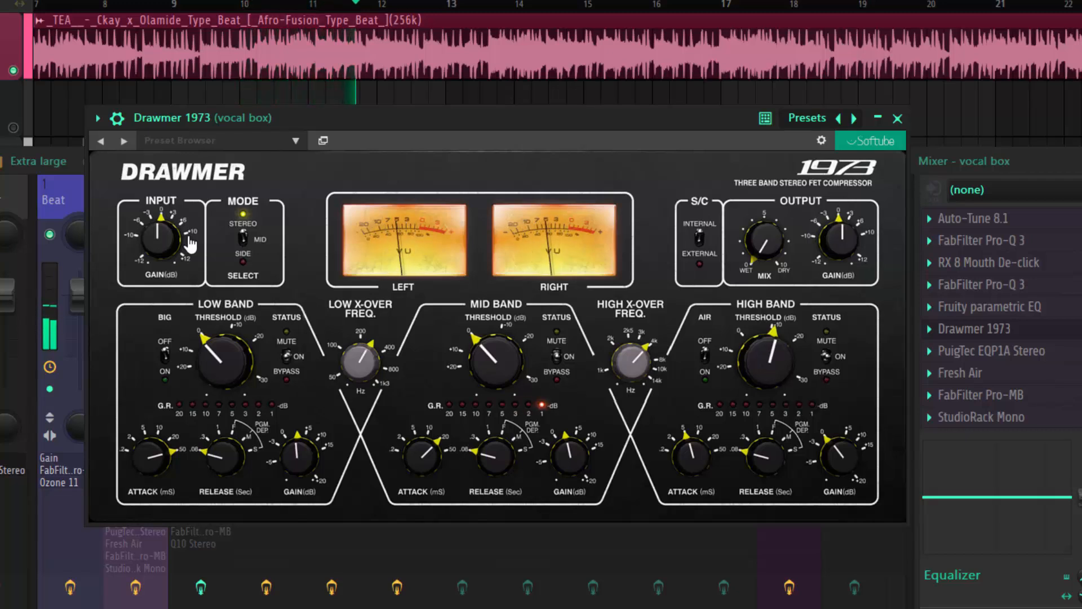
key("space")
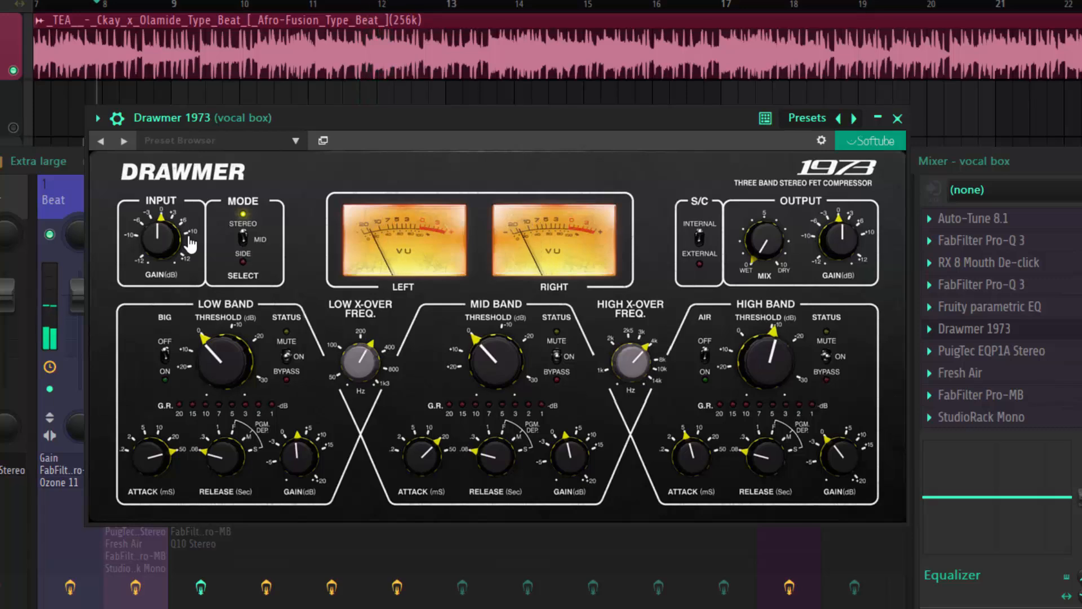
Show the wrapper options of the Drawmer 1973, switch the compressor off and on during playback to compare, and close its window
left_click(115, 120)
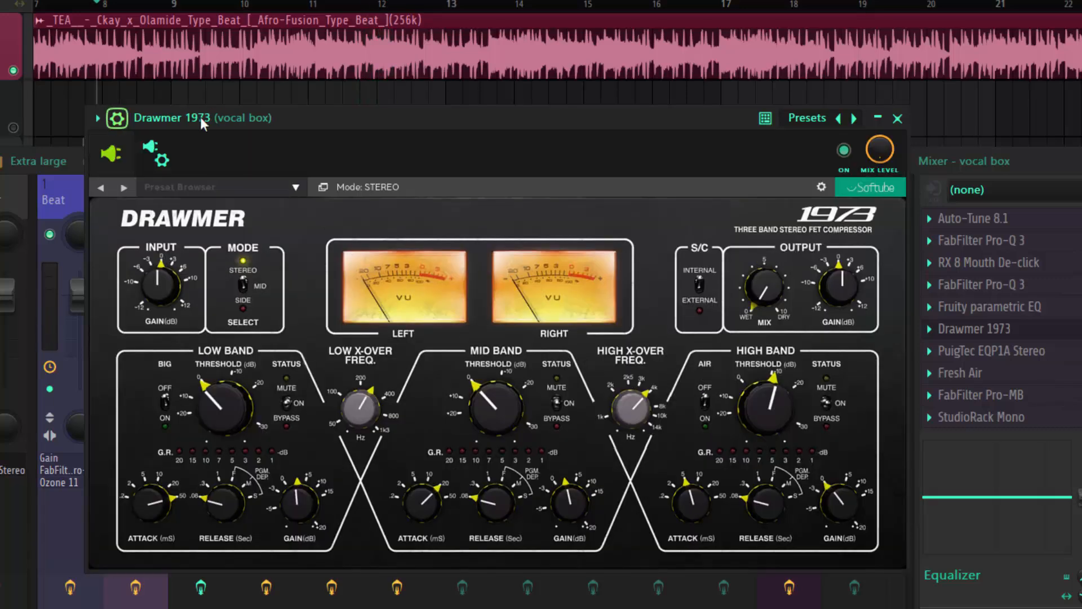
left_click(846, 152)
key("space")
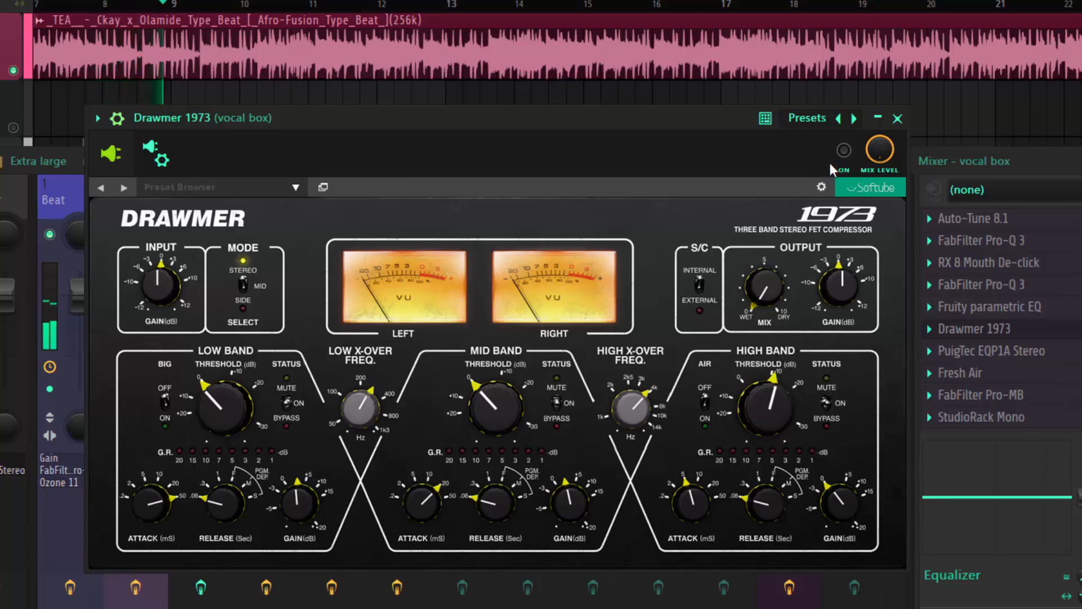
key("space")
left_click(848, 162)
key("space")
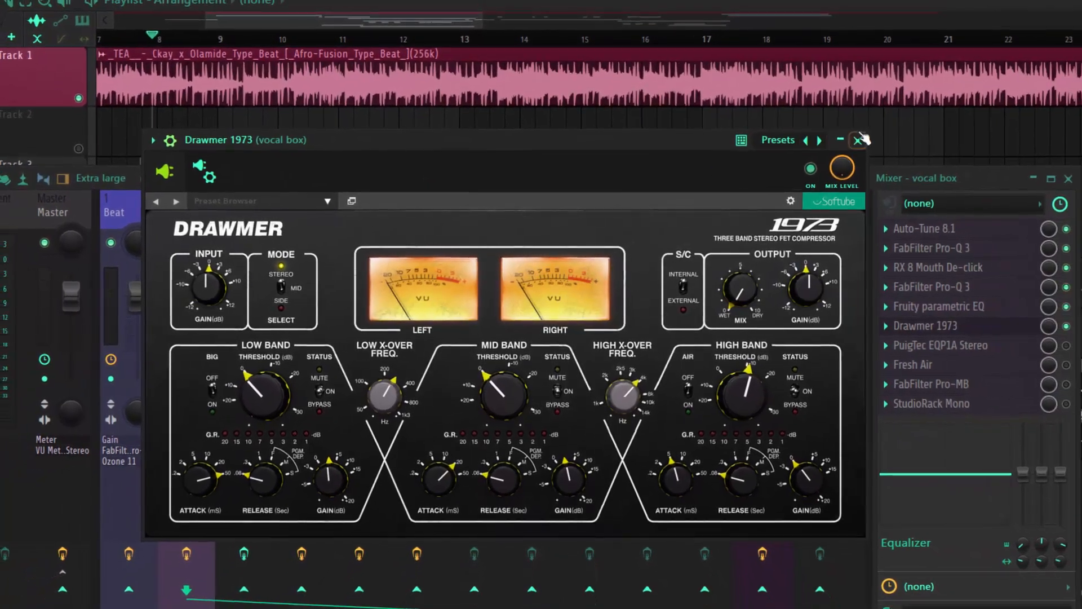
left_click(863, 137)
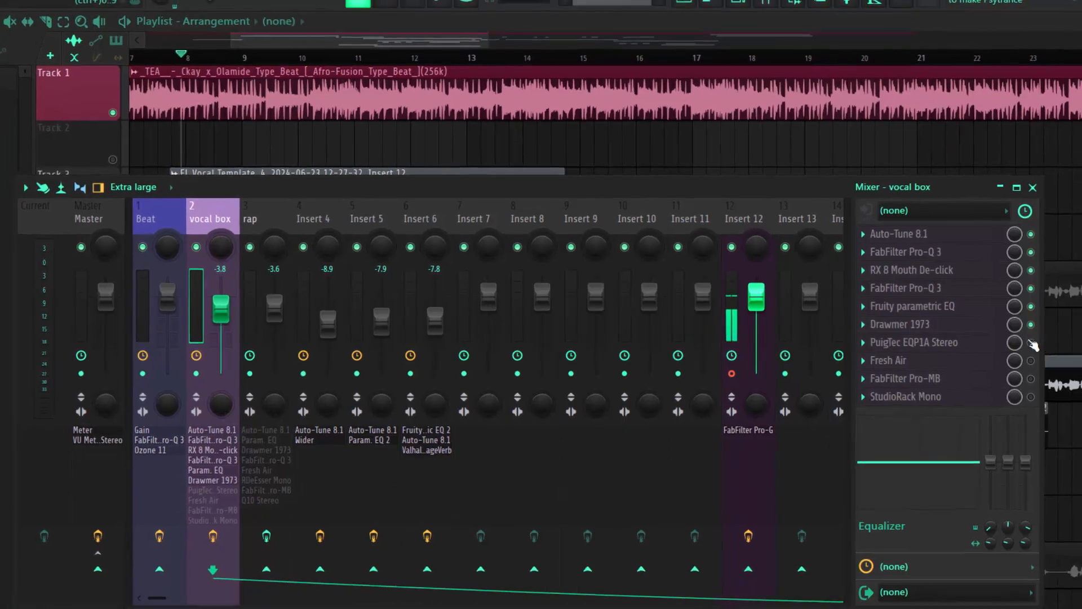
Enable and open PuigTec EQP1A Stereo on the vocal box track and examine its low-frequency and high-frequency boost and attenuation settings
left_click(1040, 344)
left_click(917, 343)
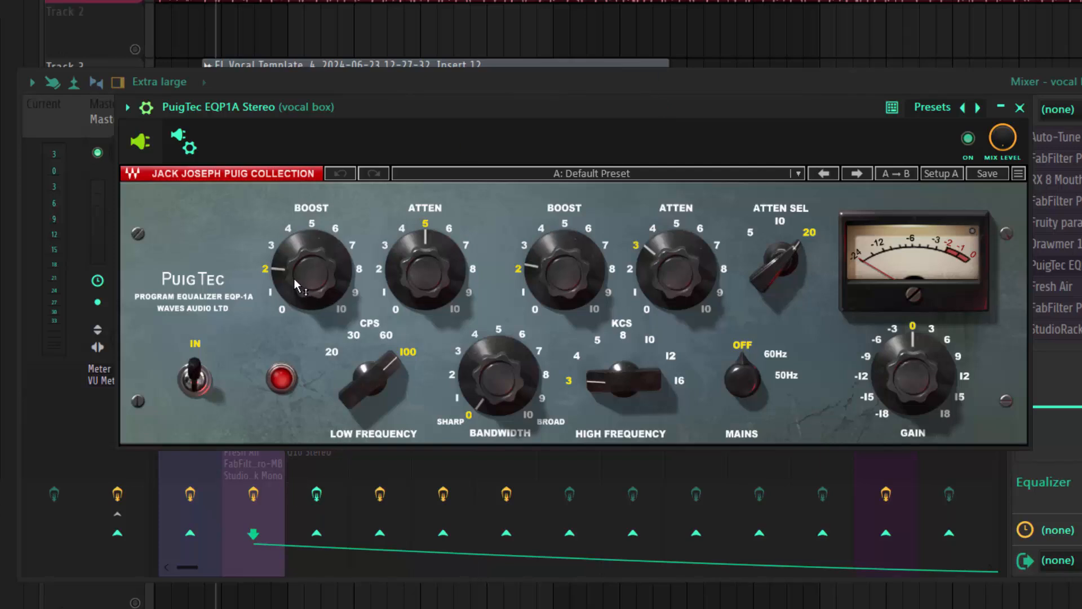
mouse_move(291, 275)
left_click(544, 272)
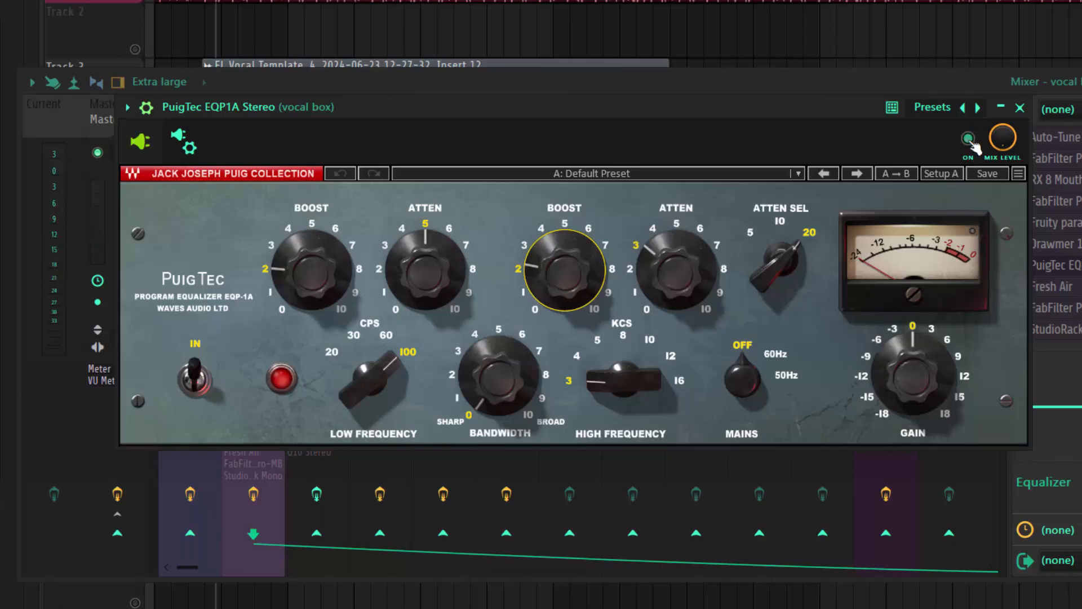
Play the song with PuigTec EQP1A switched off and on to compare its effect on the vocal
key("space")
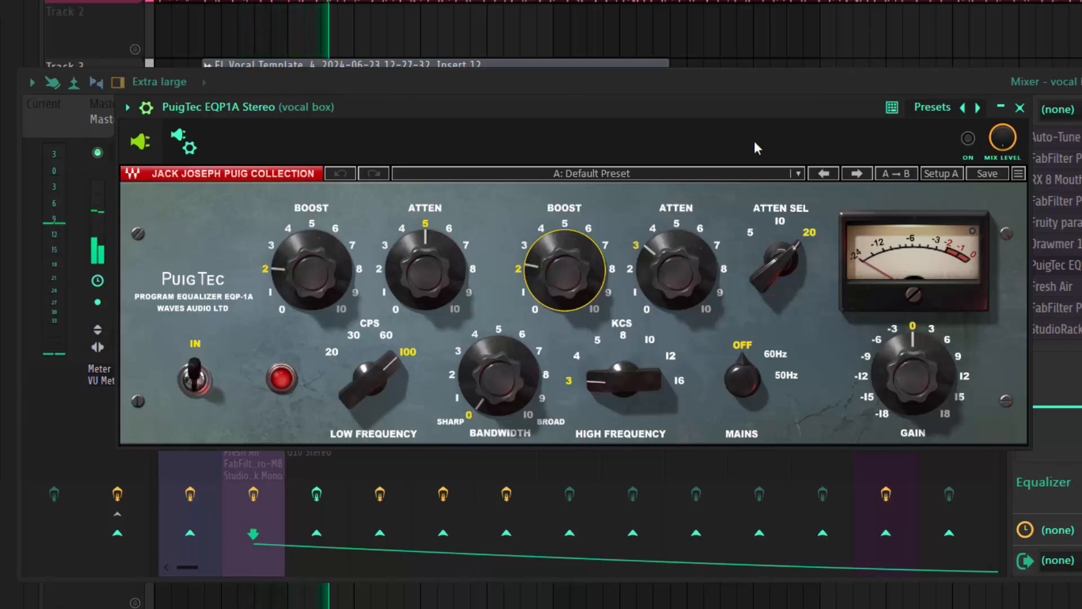
key("space")
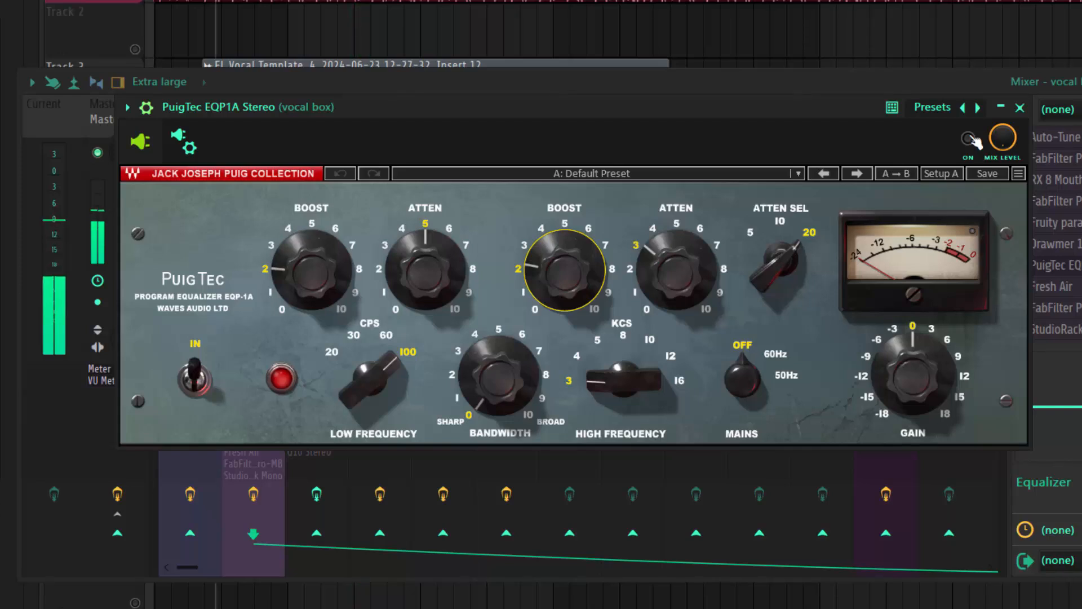
left_click(968, 139)
key("space")
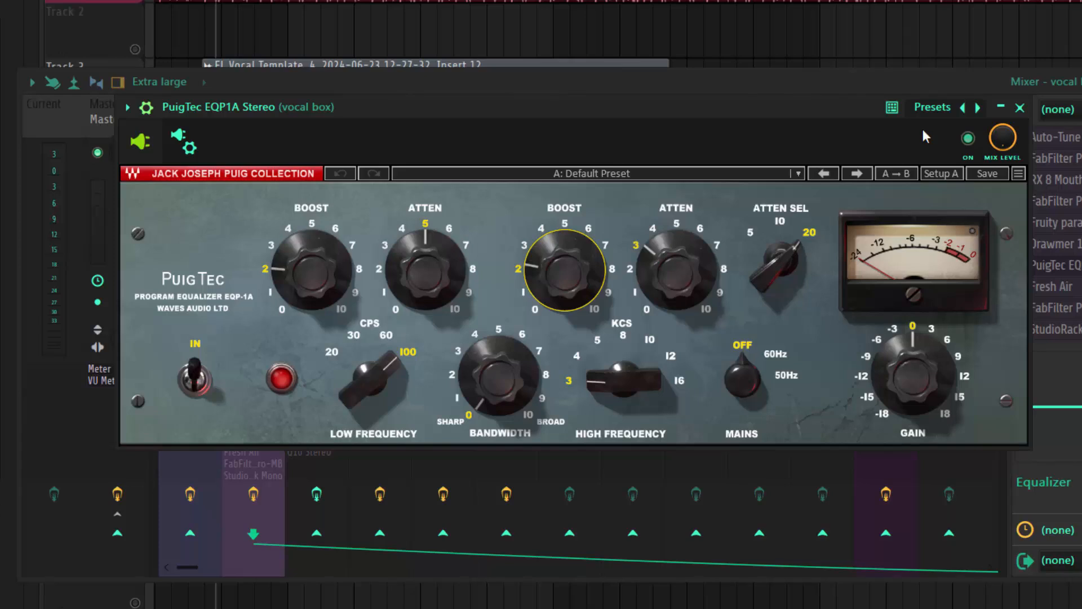
Close PuigTec EQP1A, enable and open Fresh Air on the vocal box track, and place its window over the mixer's middle
left_click(1026, 111)
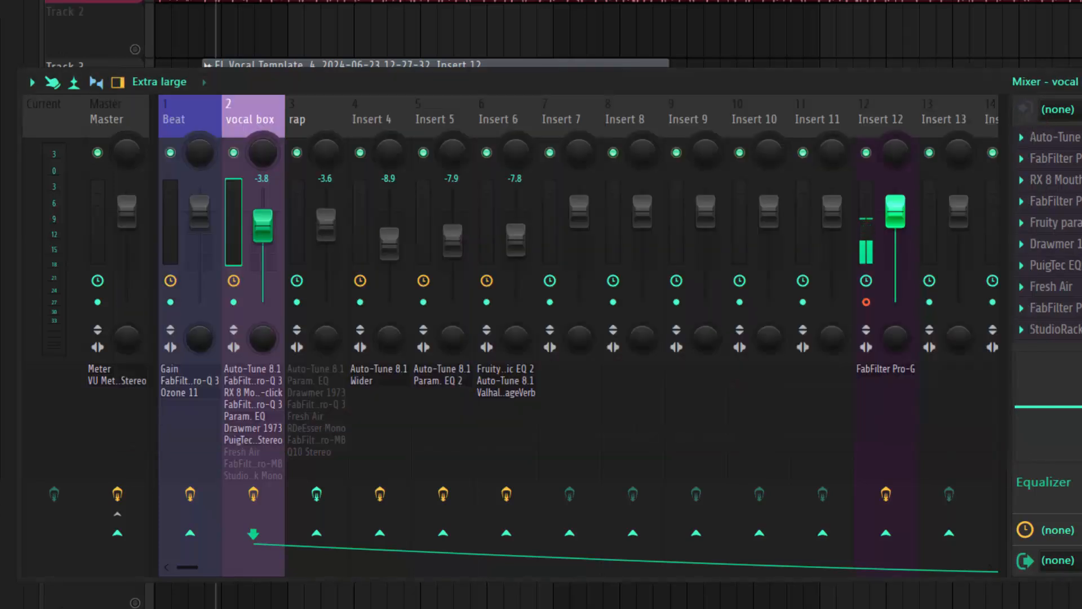
left_click(1042, 290)
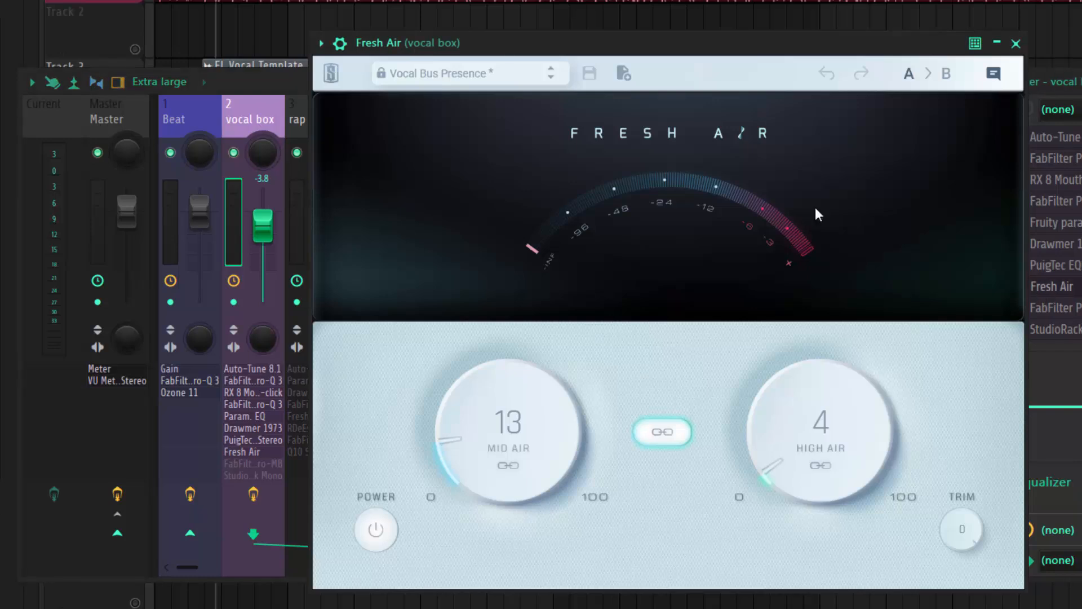
left_click_drag(578, 45, 532, 0)
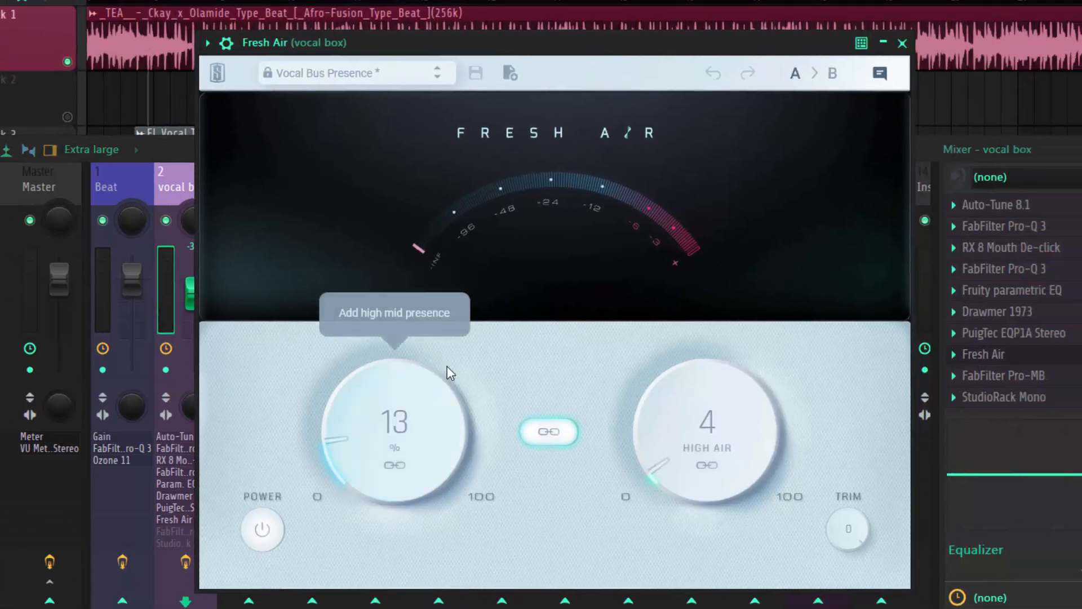
Show the Vocal Bus Presence entry in Fresh Air's preset list and switch the Mid Air and High Air link off and on
left_click(360, 83)
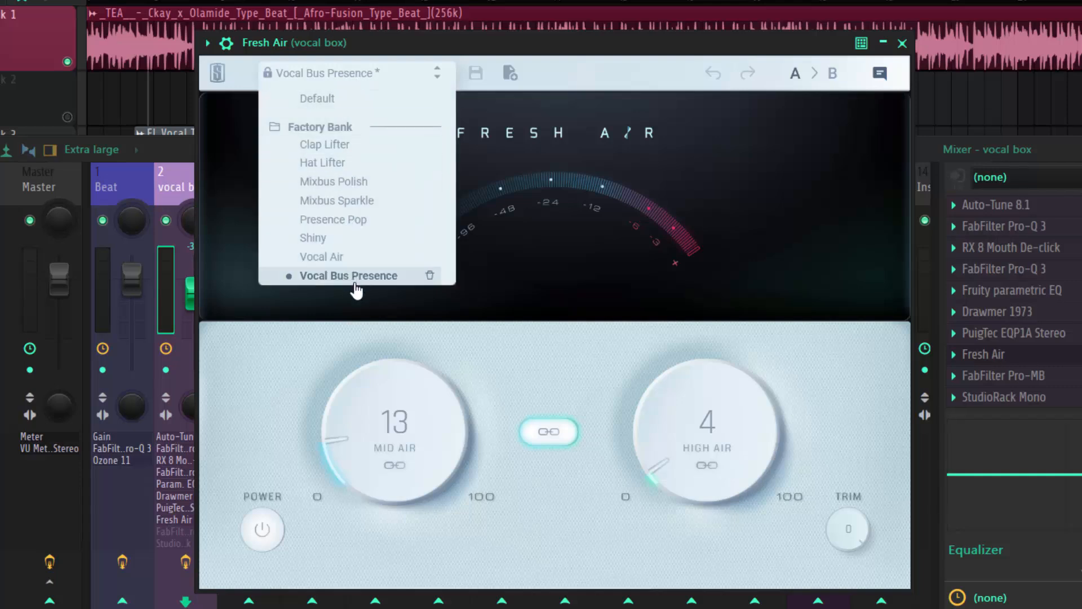
left_click(374, 301)
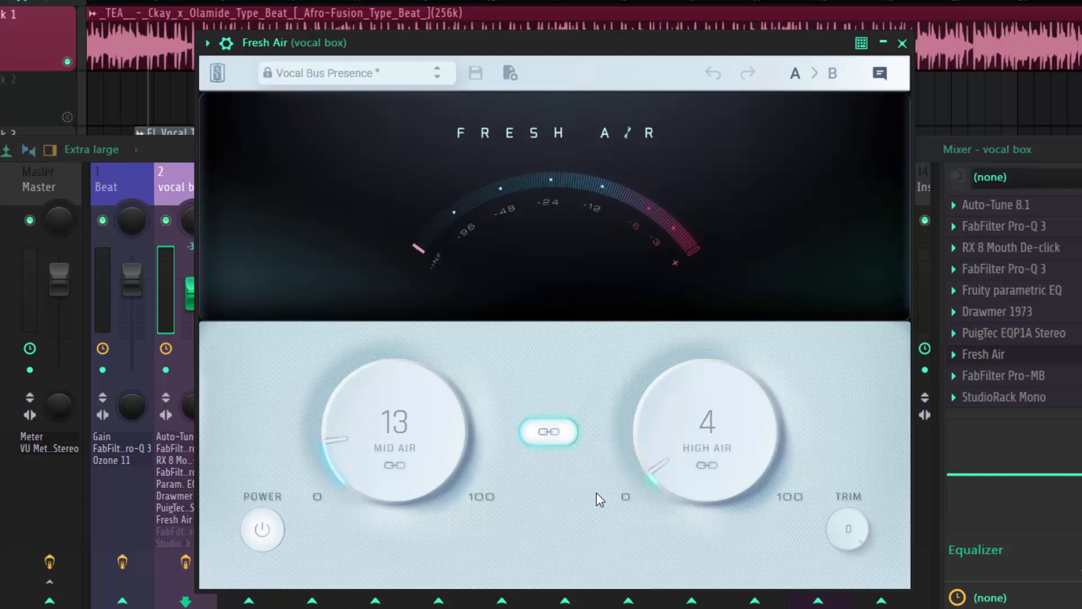
left_click(552, 441)
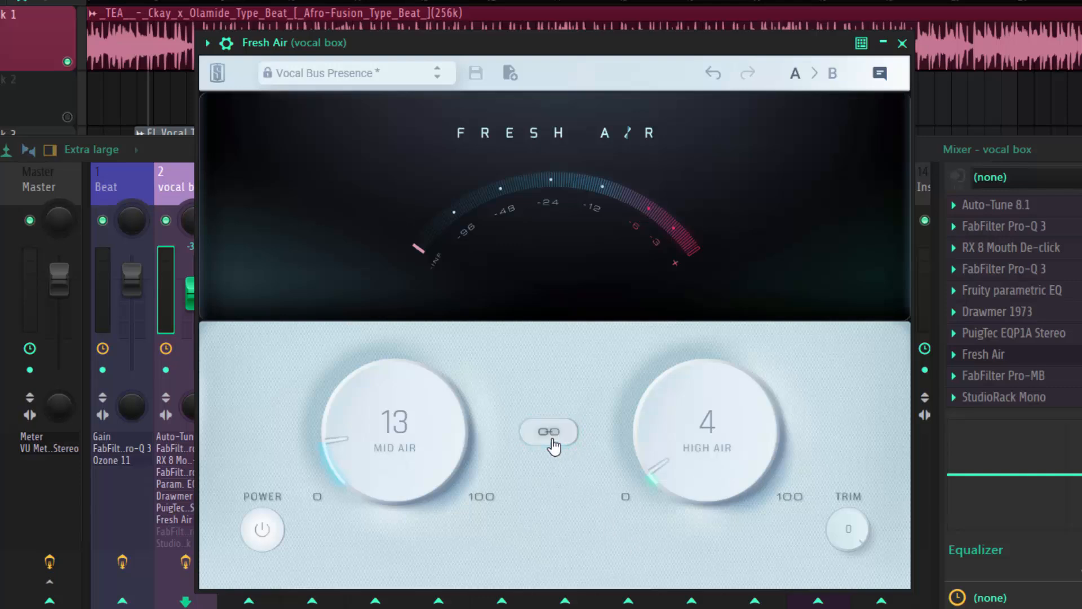
left_click(552, 442)
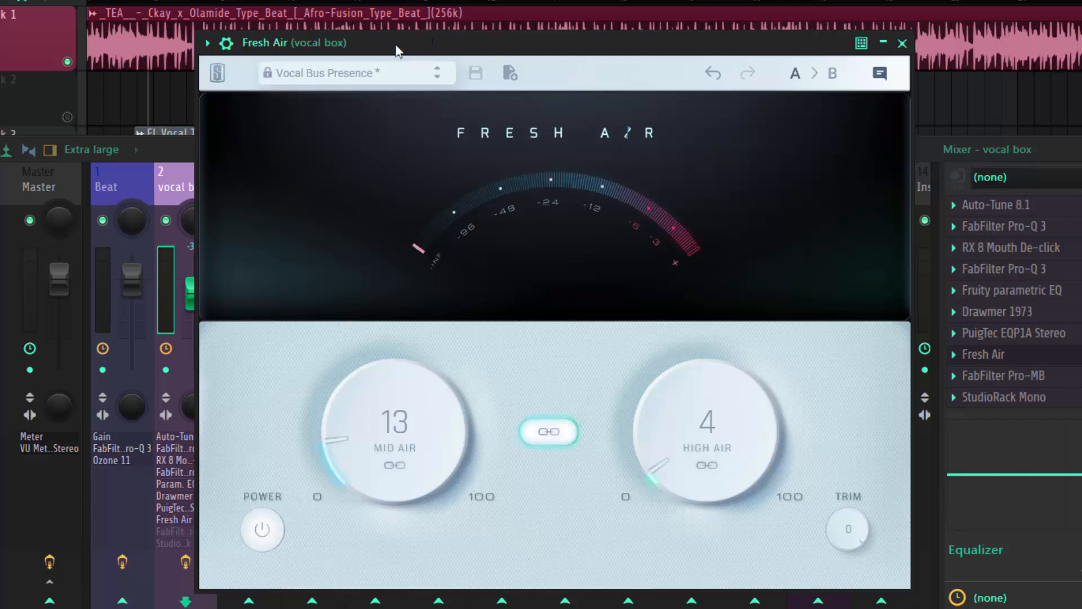
Play the song through Fresh Air, show its wrapper options, and switch the effect off and on to compare
key("space")
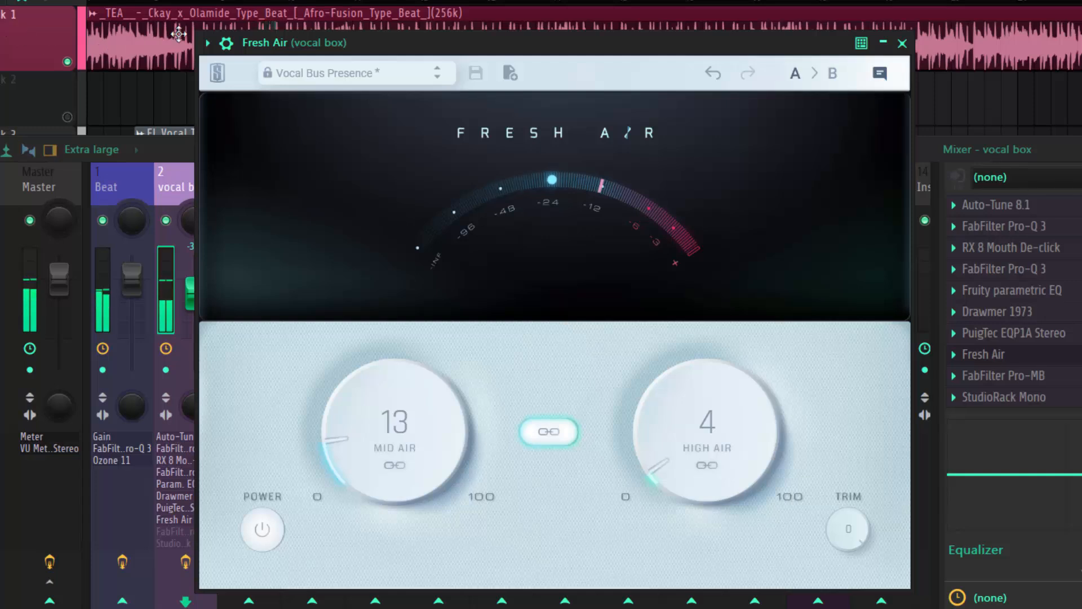
left_click(236, 46)
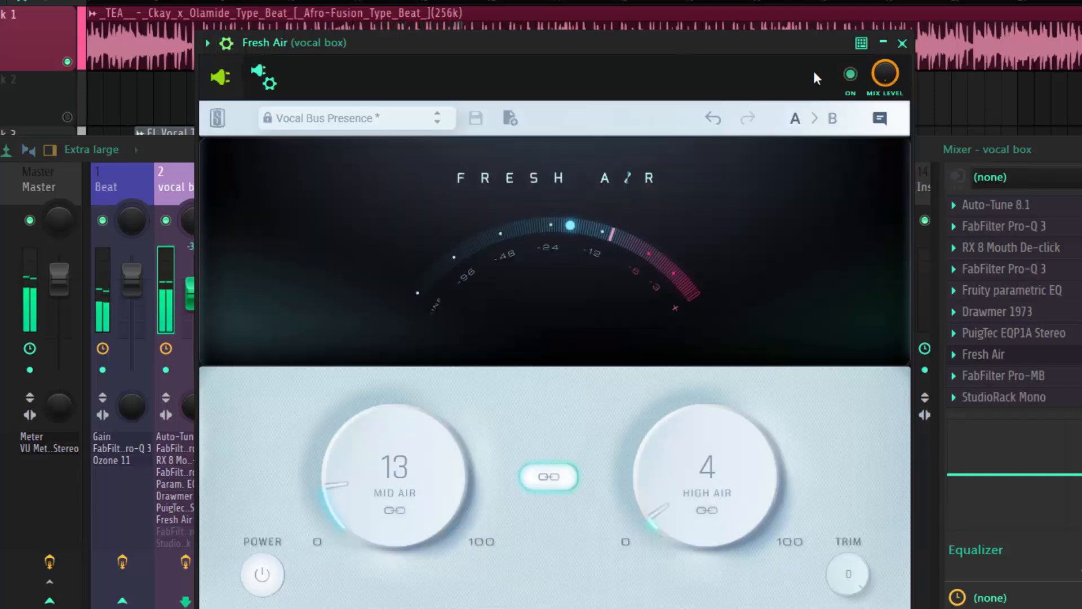
key("space")
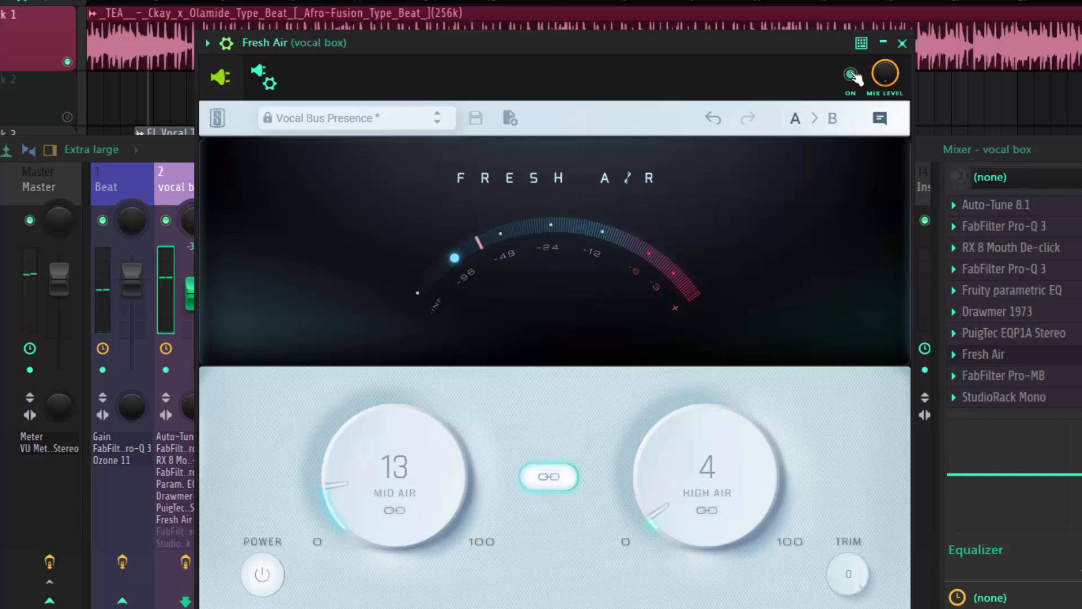
key("space")
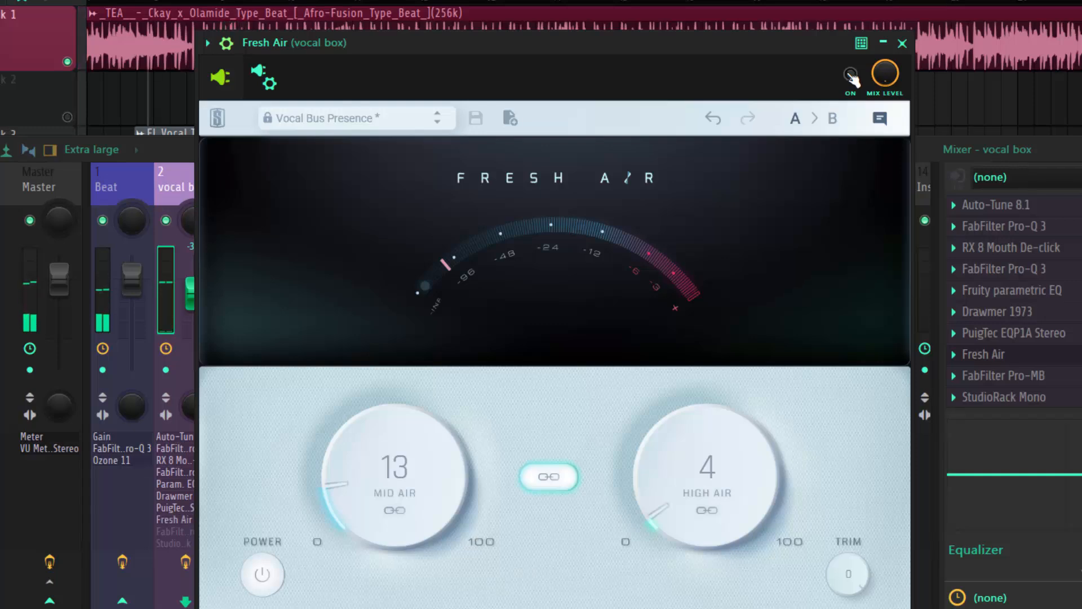
left_click(850, 76)
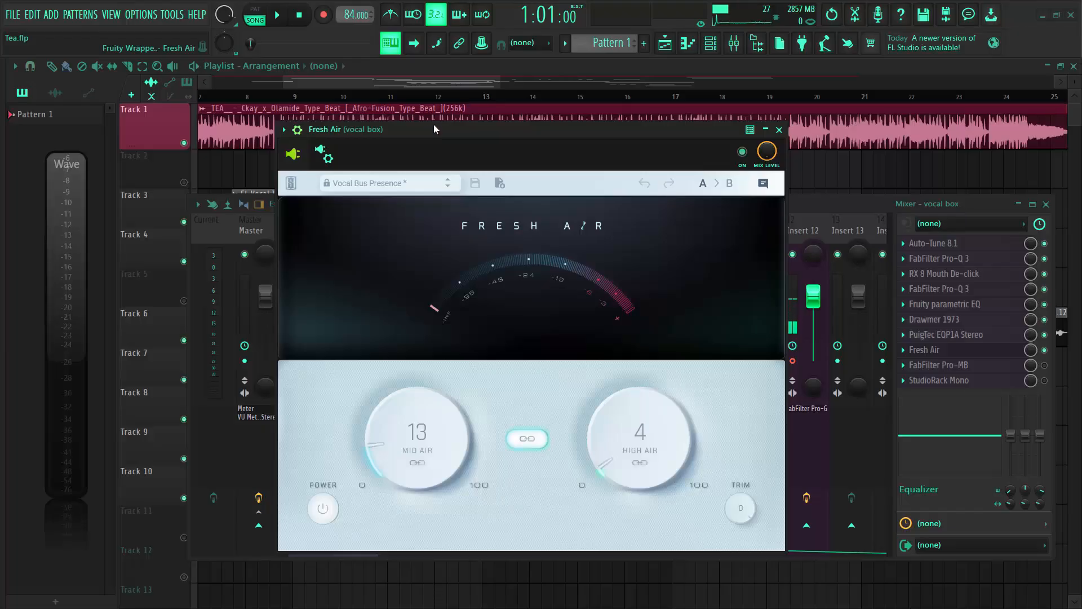
Listen to the song from just before bar 8, where the Track 3 vocal begins, and reopen the mixer and Fresh Air
key("space")
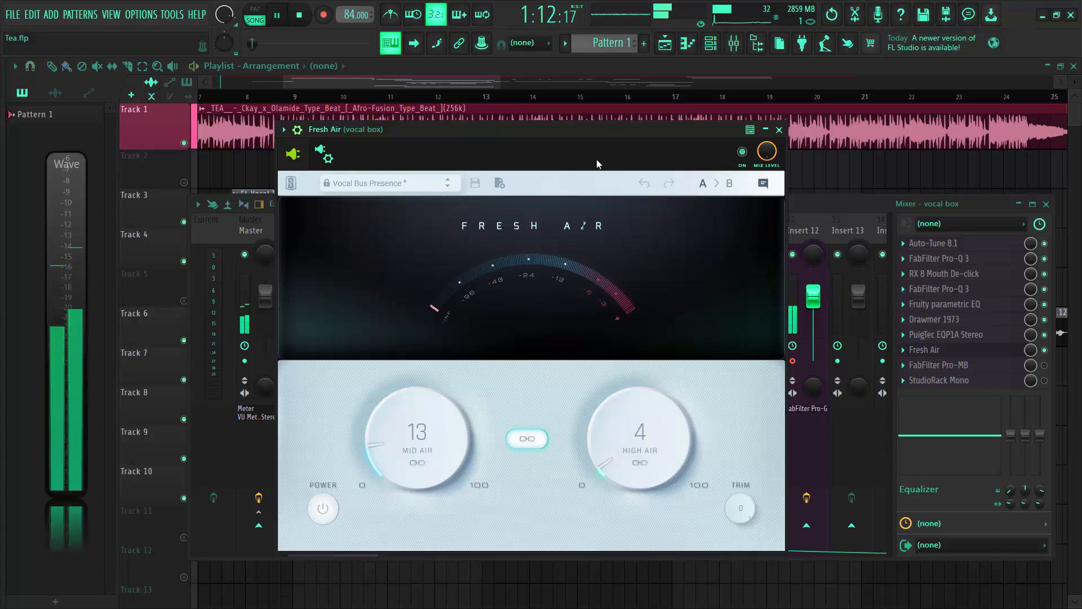
key("space")
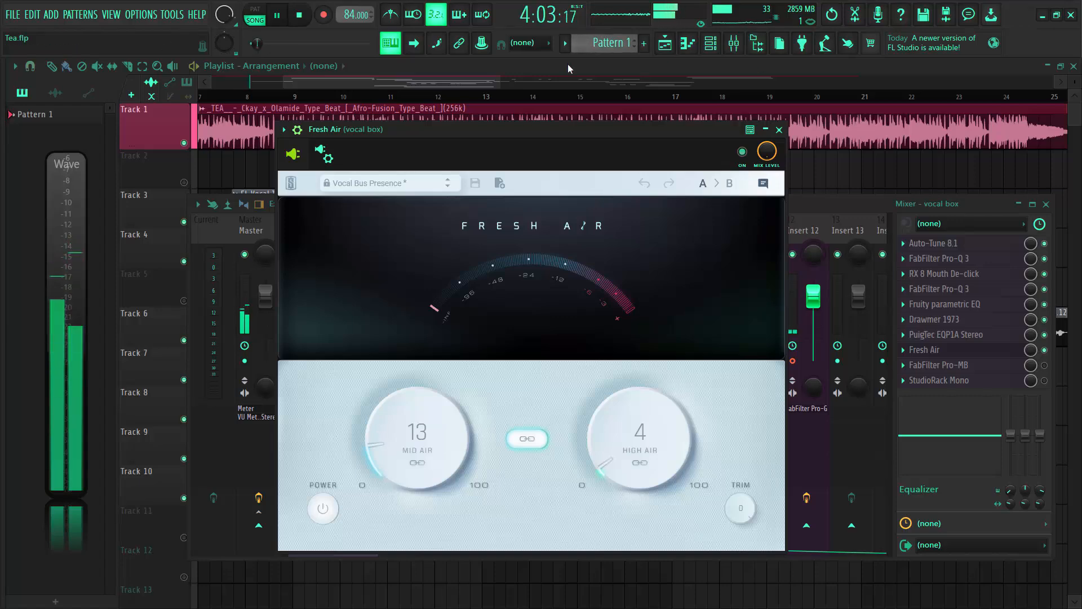
key("F12")
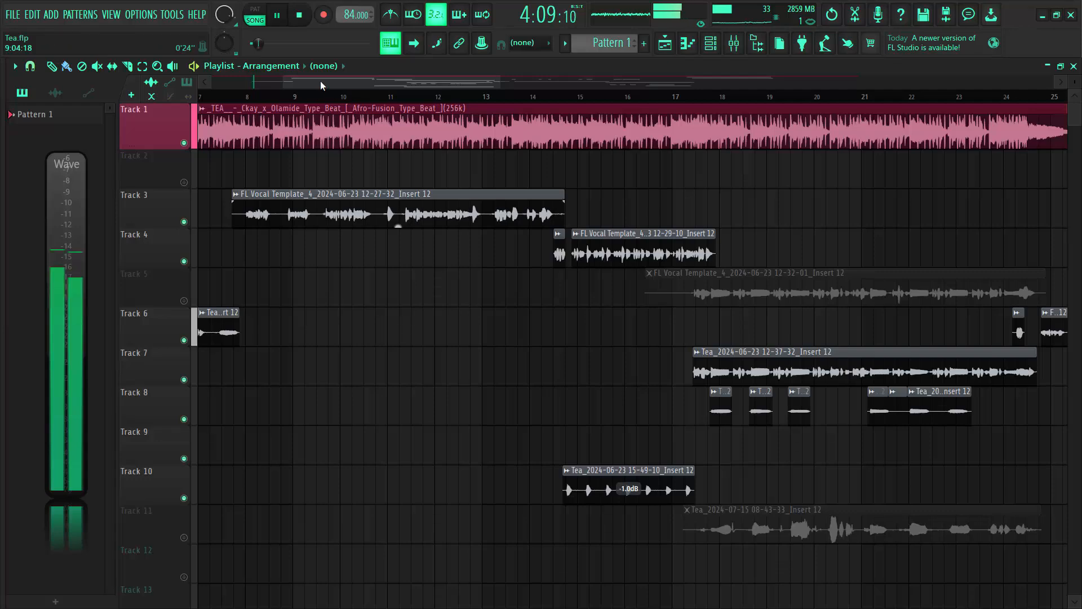
left_click(236, 97)
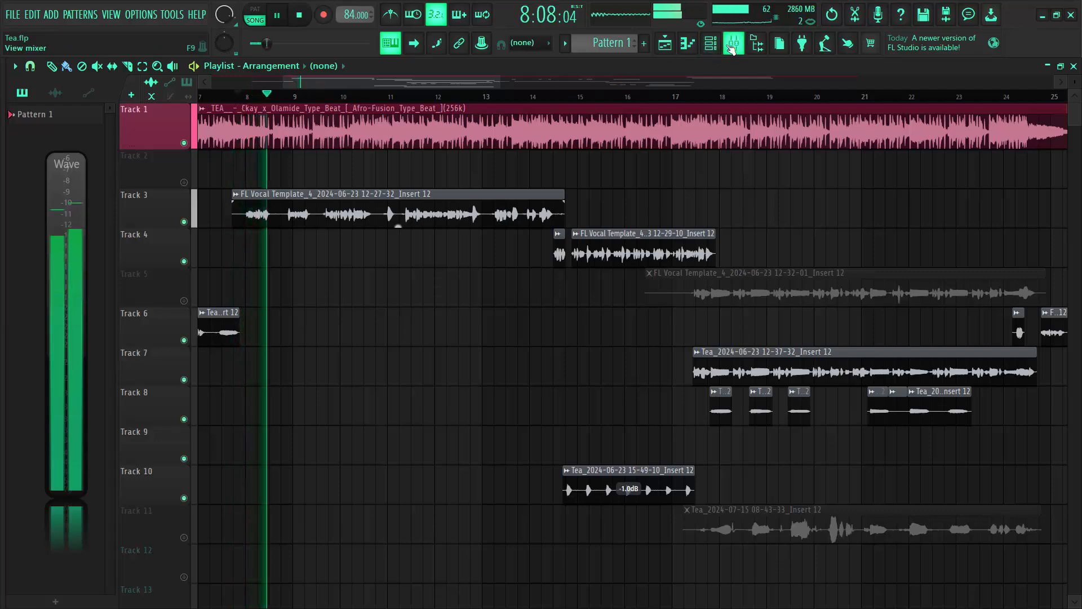
key("F9")
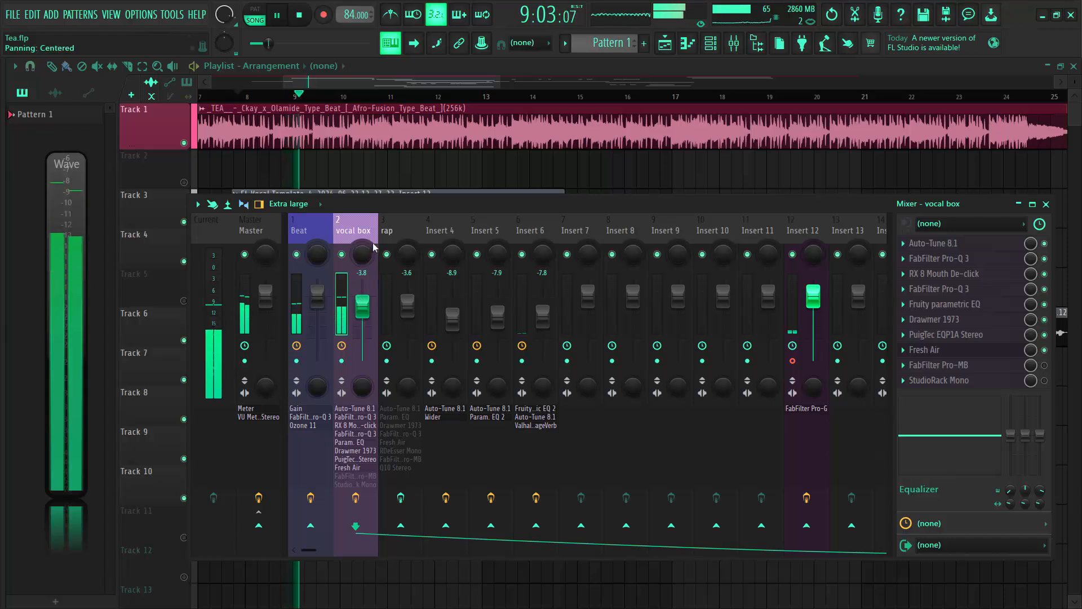
left_click(996, 354)
key("space")
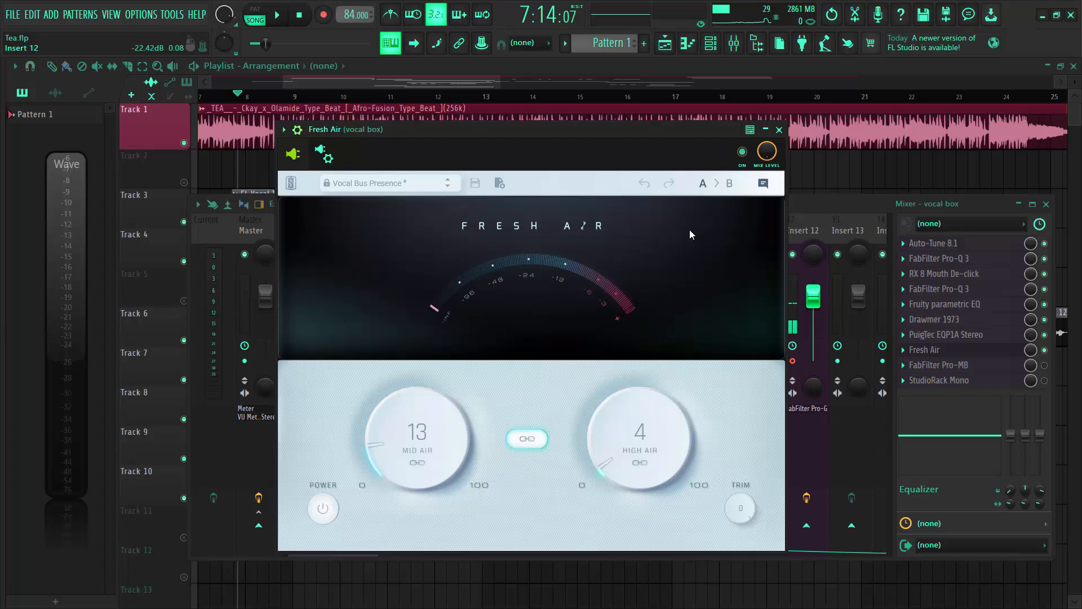
Close Fresh Air, enable and open FabFilter Pro-MB on the vocal box track, and place its window over the mixer's middle
left_click(779, 130)
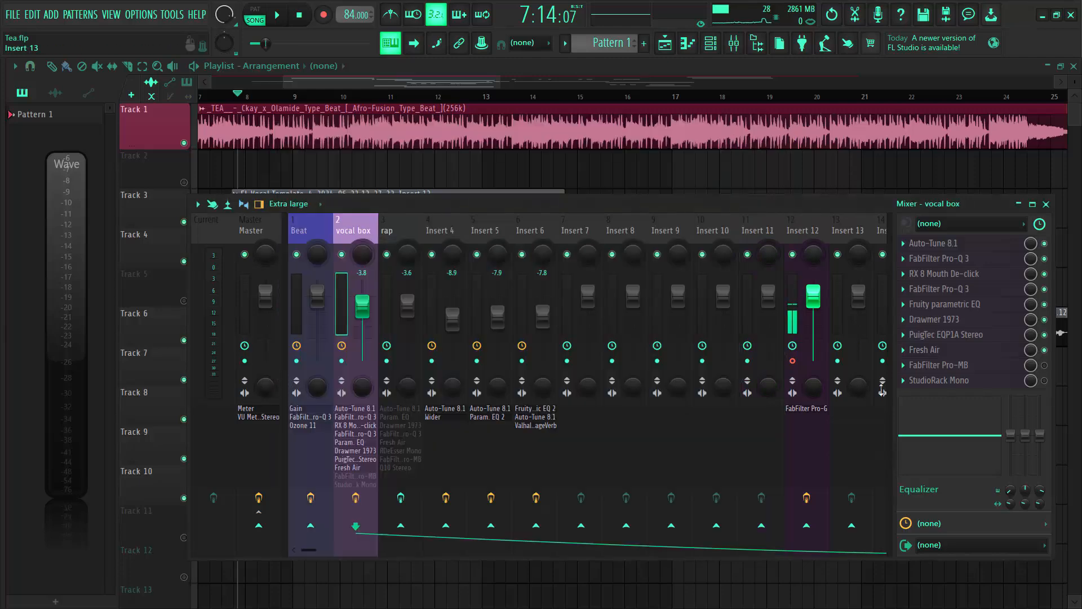
left_click(960, 366)
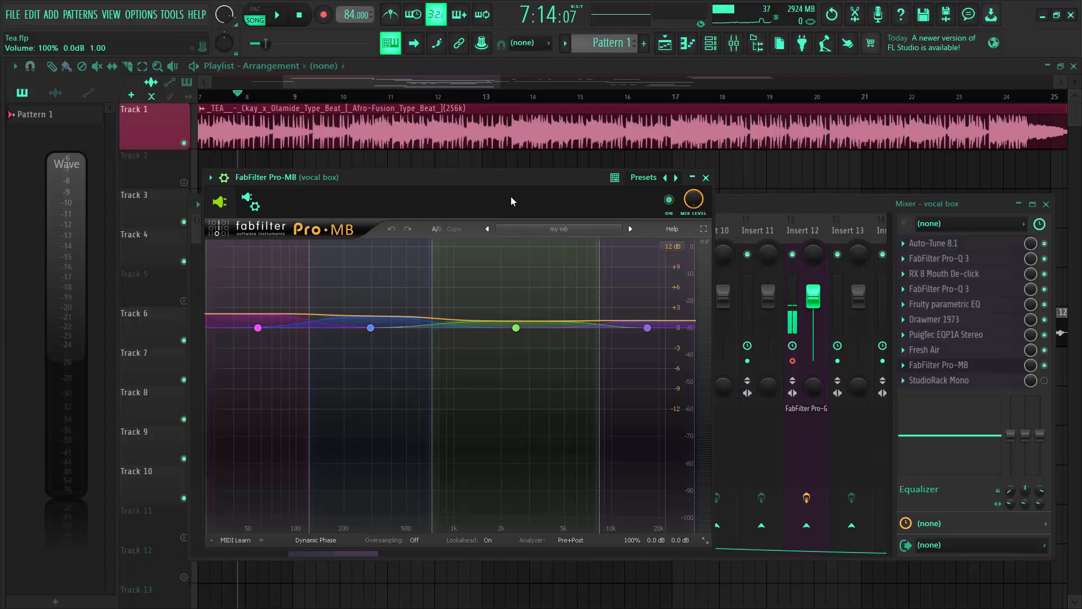
left_click_drag(522, 178, 596, 178)
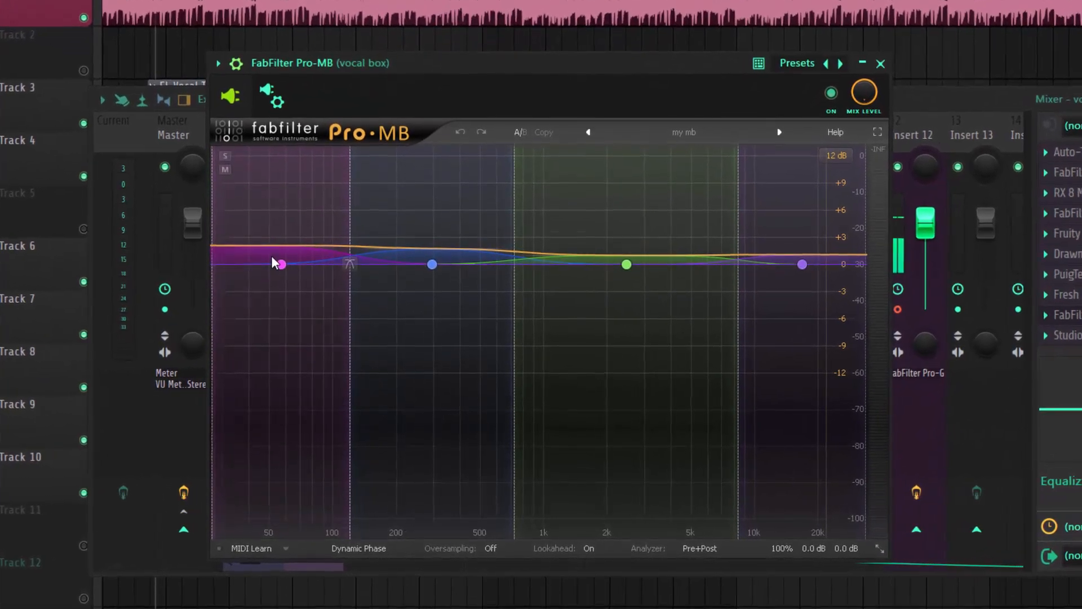
Examine the threshold, range, attack and release settings of each of the four Pro-MB bands, from lowest to highest
left_click(280, 263)
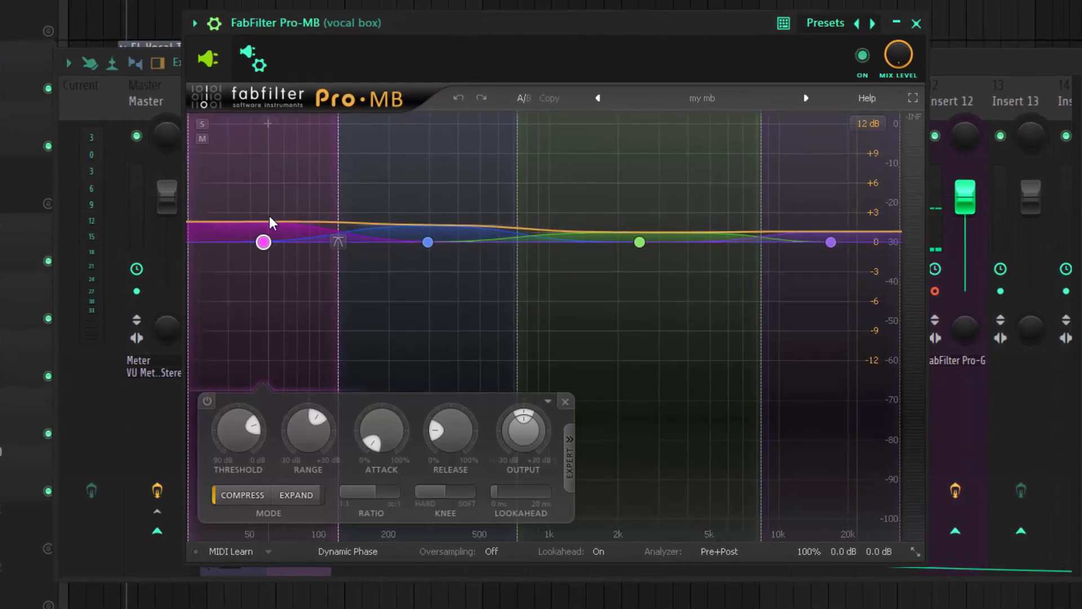
mouse_move(265, 243)
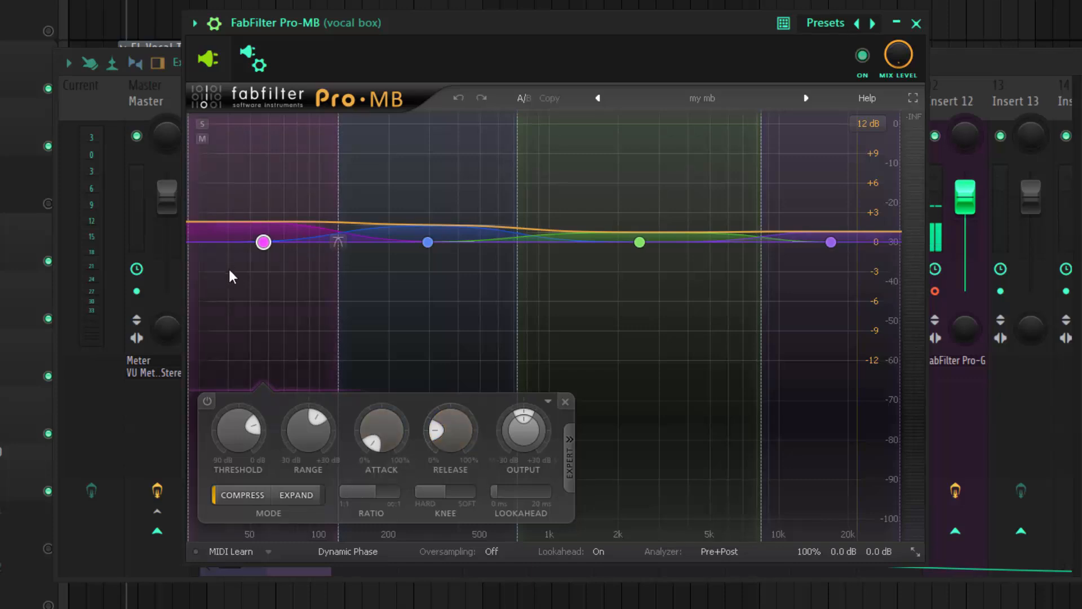
left_click(427, 242)
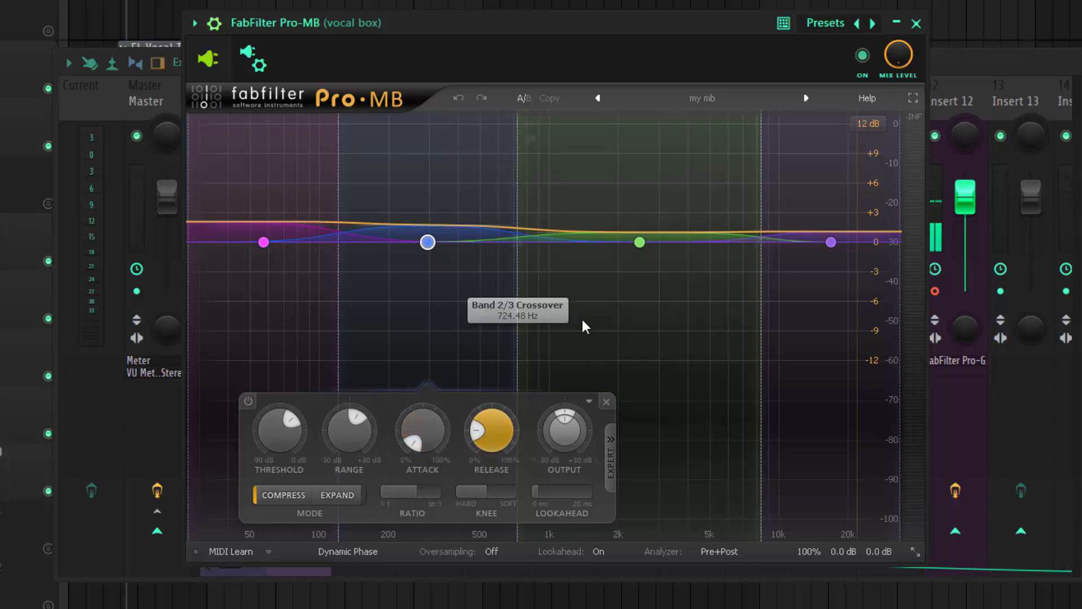
left_click(640, 243)
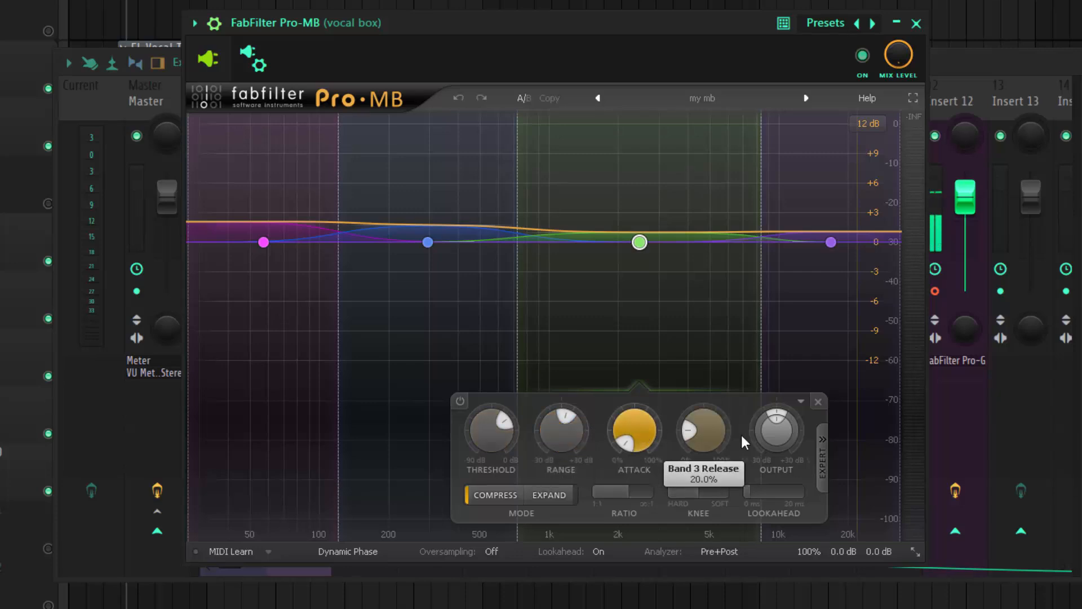
left_click(831, 243)
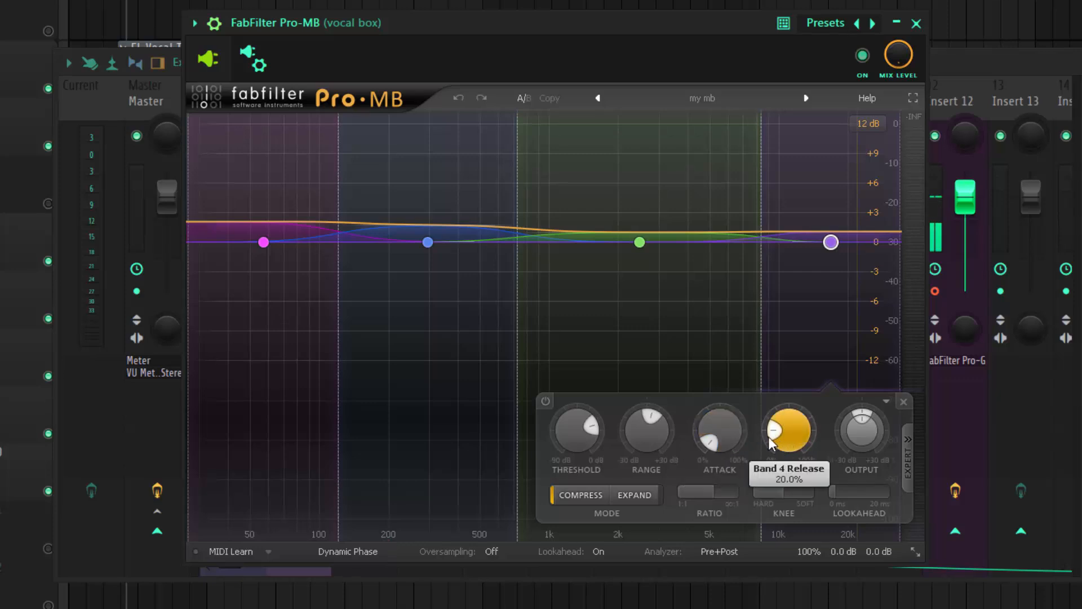
Play the song through Pro-MB, switch the effect off and on to compare, and close its window
left_click_drag(530, 38, 519, 27)
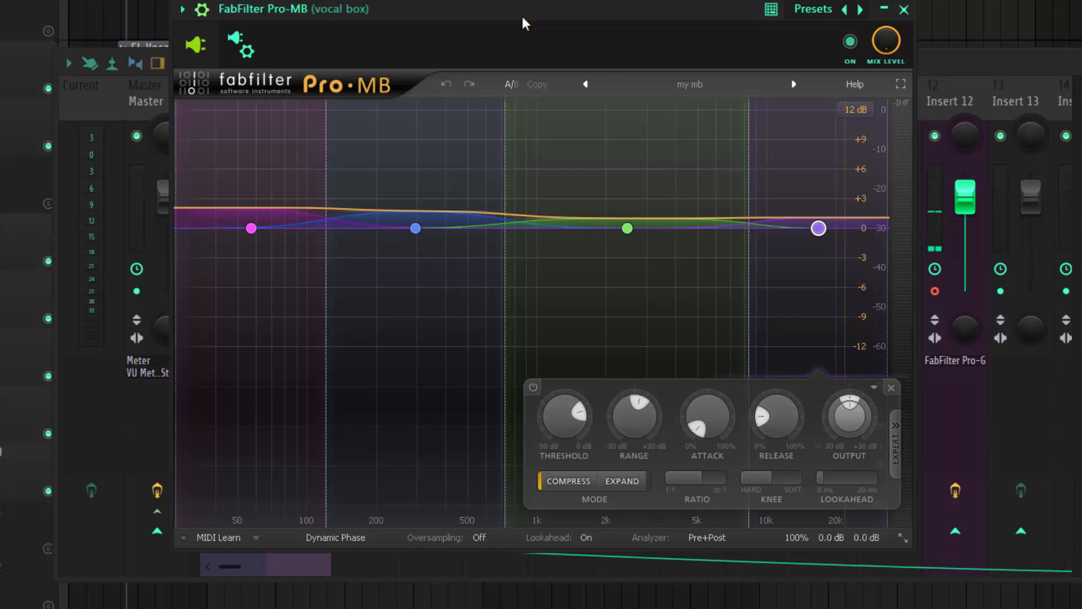
key("space")
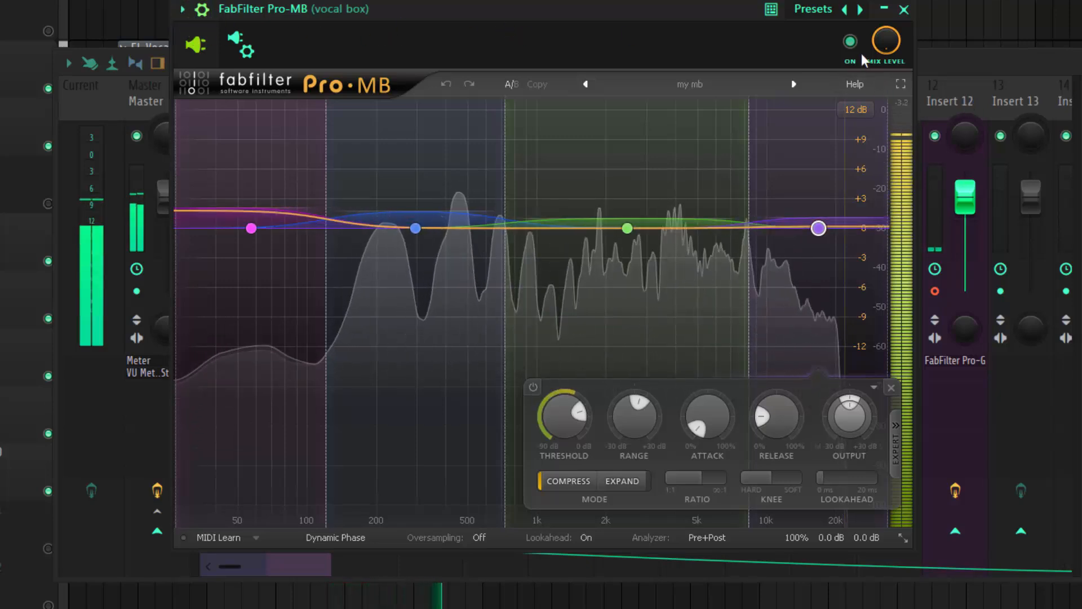
key("space")
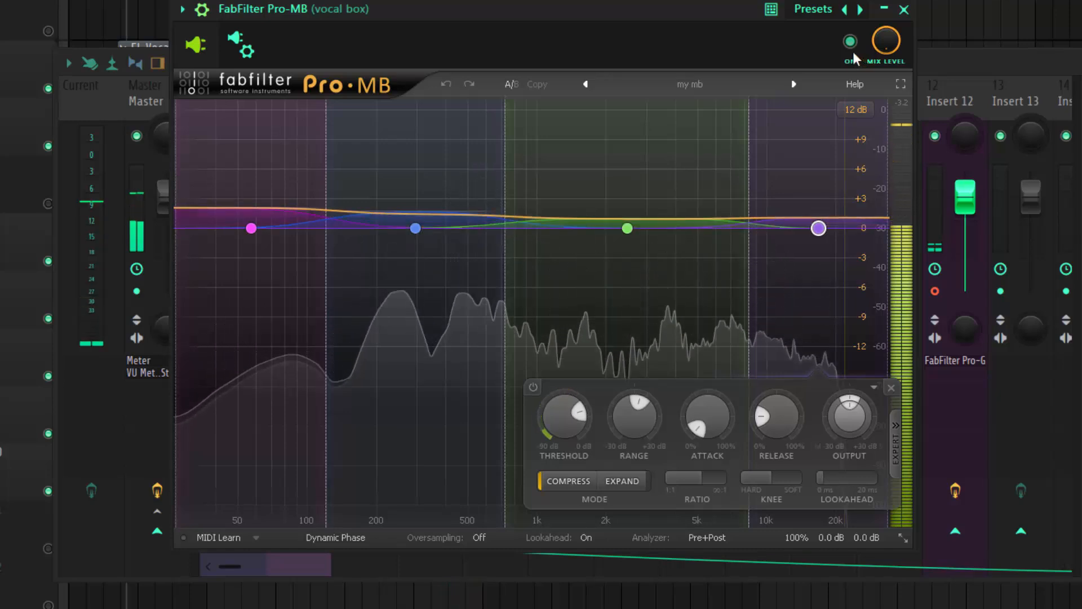
left_click(851, 42)
key("space")
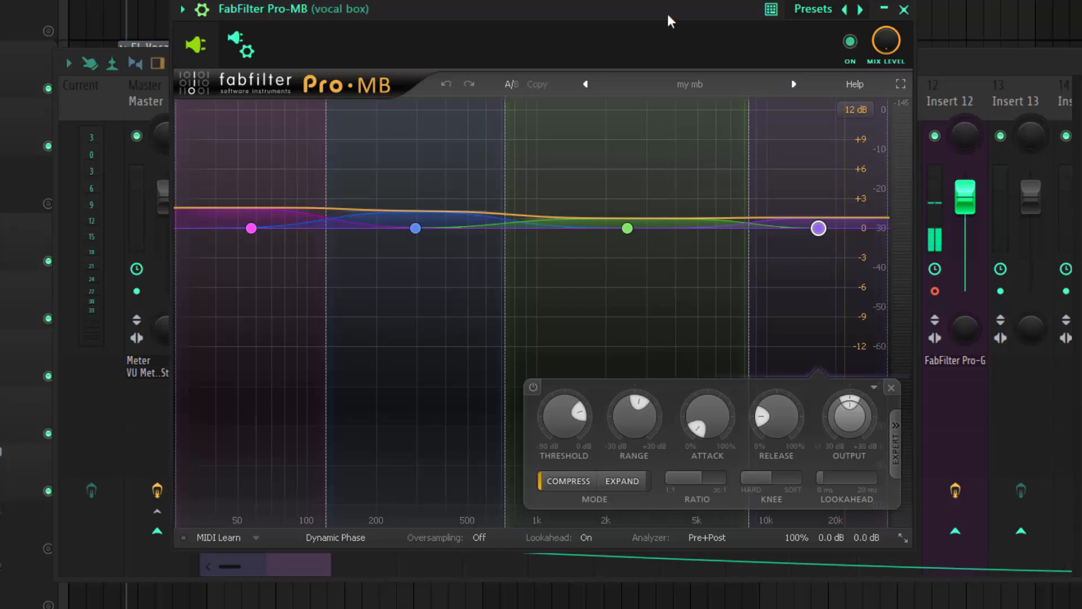
left_click(904, 10)
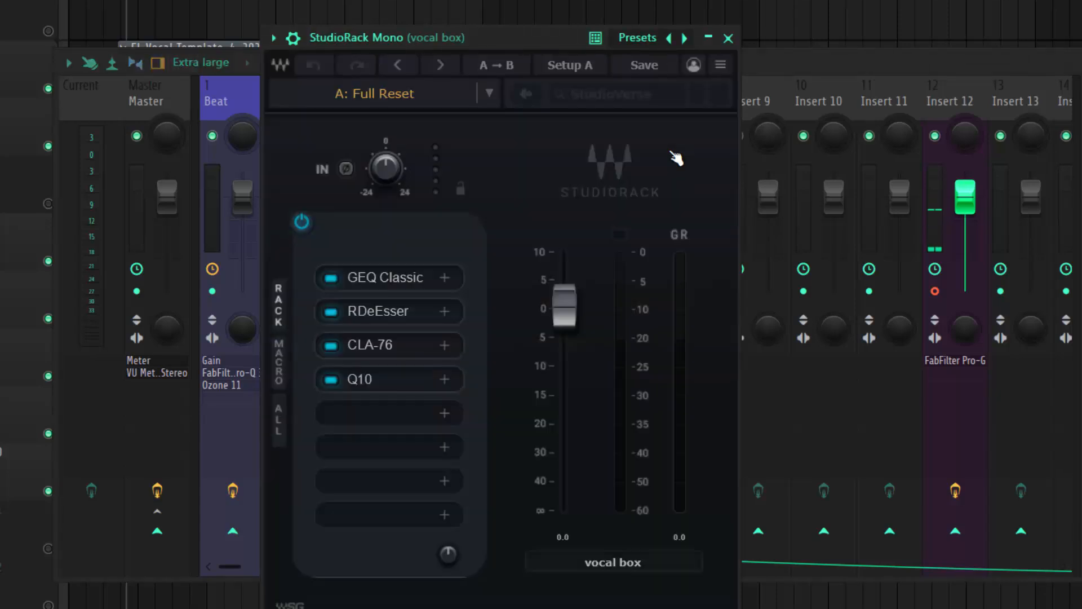
Open GEQ Classic from the vocal box StudioRack, examine its low and high band cuts, and listen to the song through it
left_click_drag(558, 35, 585, 0)
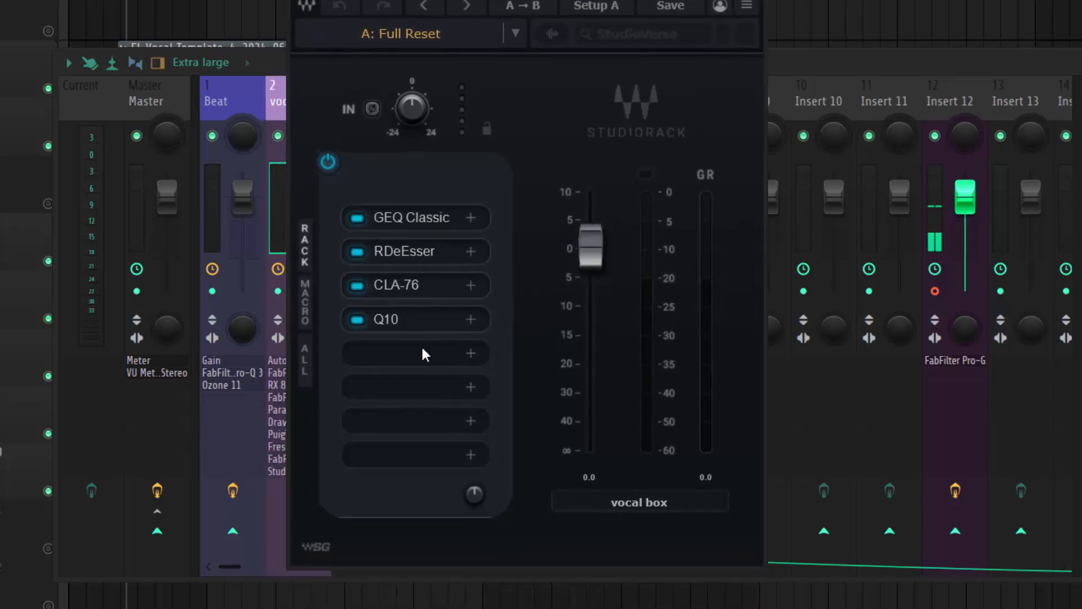
left_click(471, 220)
left_click(405, 218)
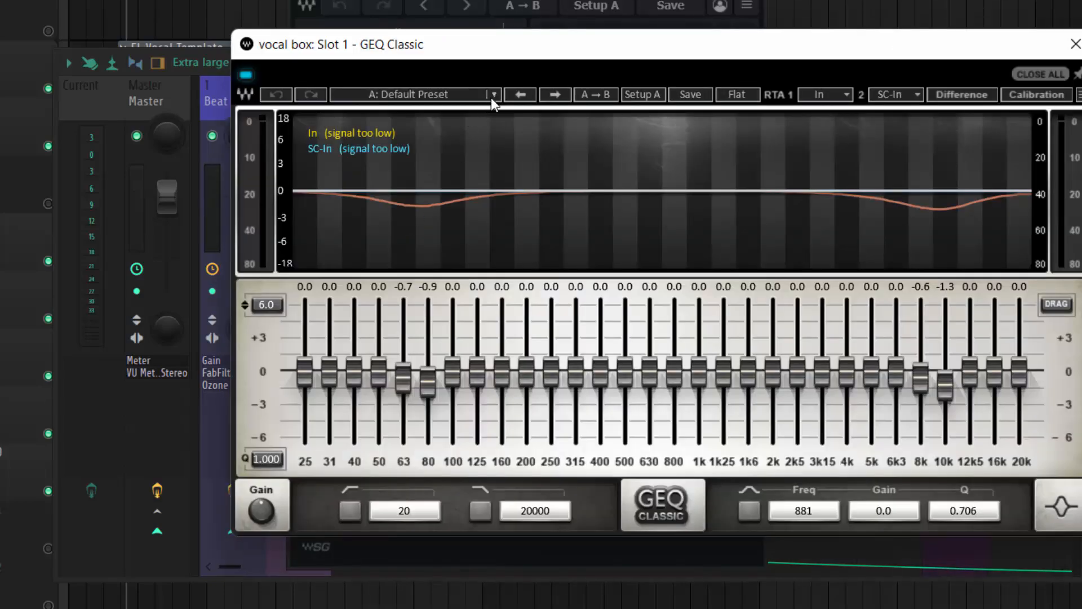
left_click_drag(512, 58, 479, 45)
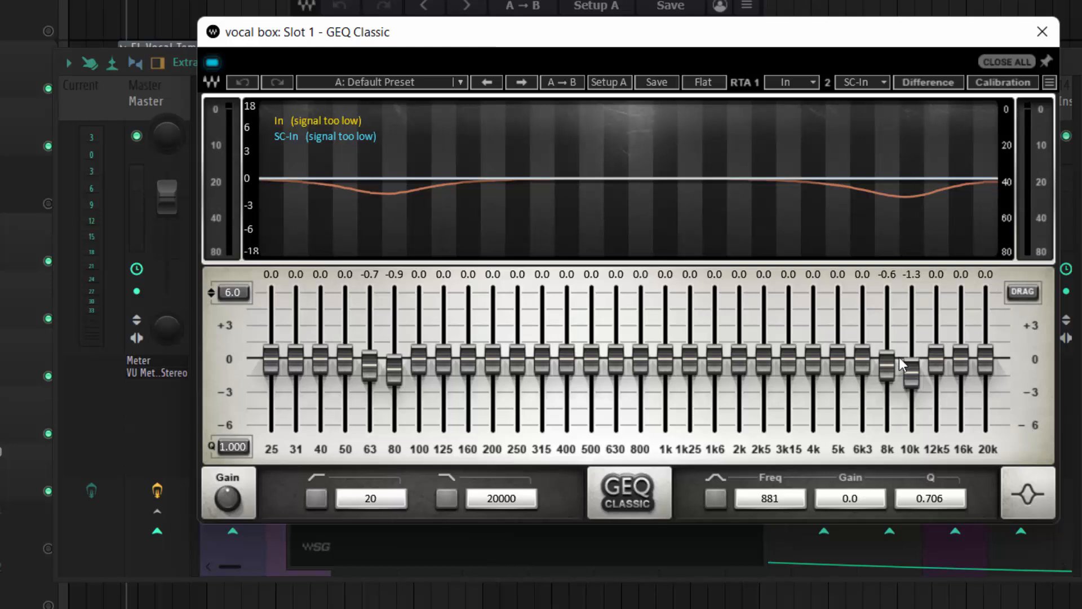
left_click_drag(812, 41, 785, 10)
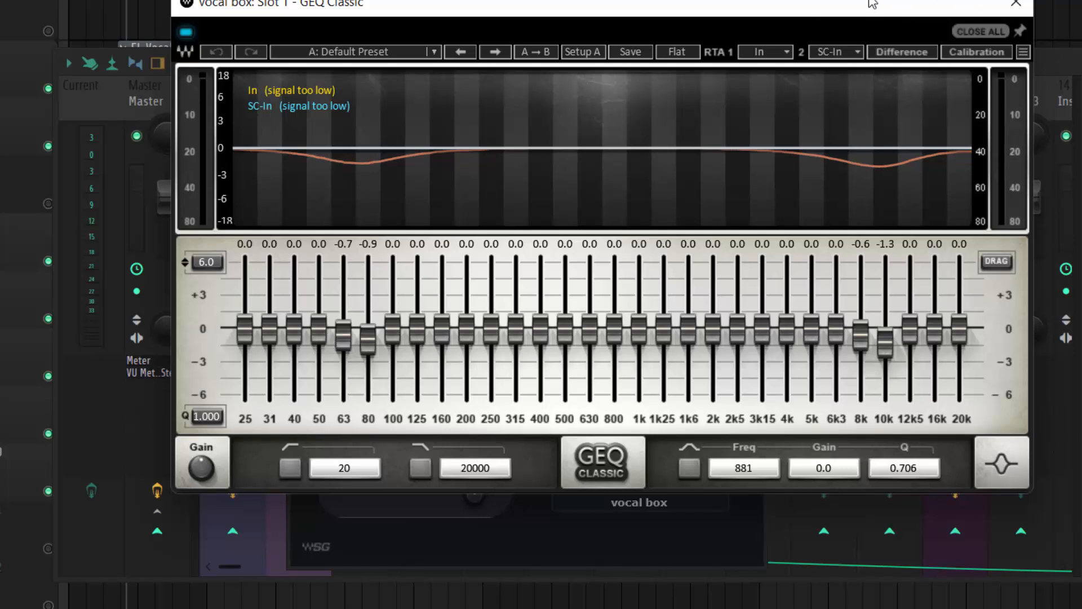
key("space")
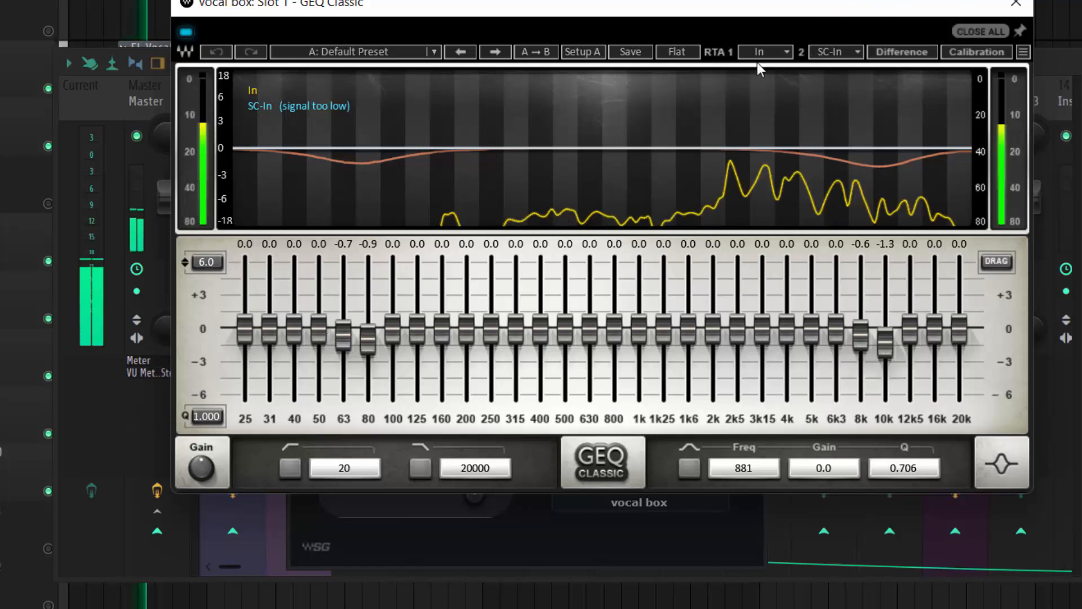
left_click(1020, 6)
key("space")
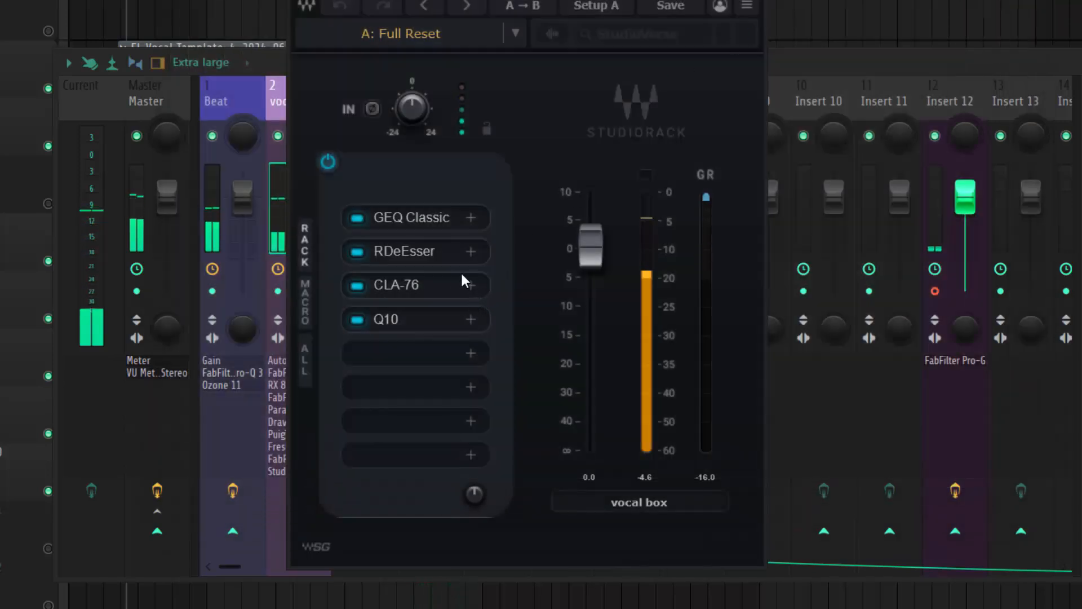
Open RDeEsser from StudioRack's second slot and play the song with it bypassed and active to compare the sibilance
left_click(428, 253)
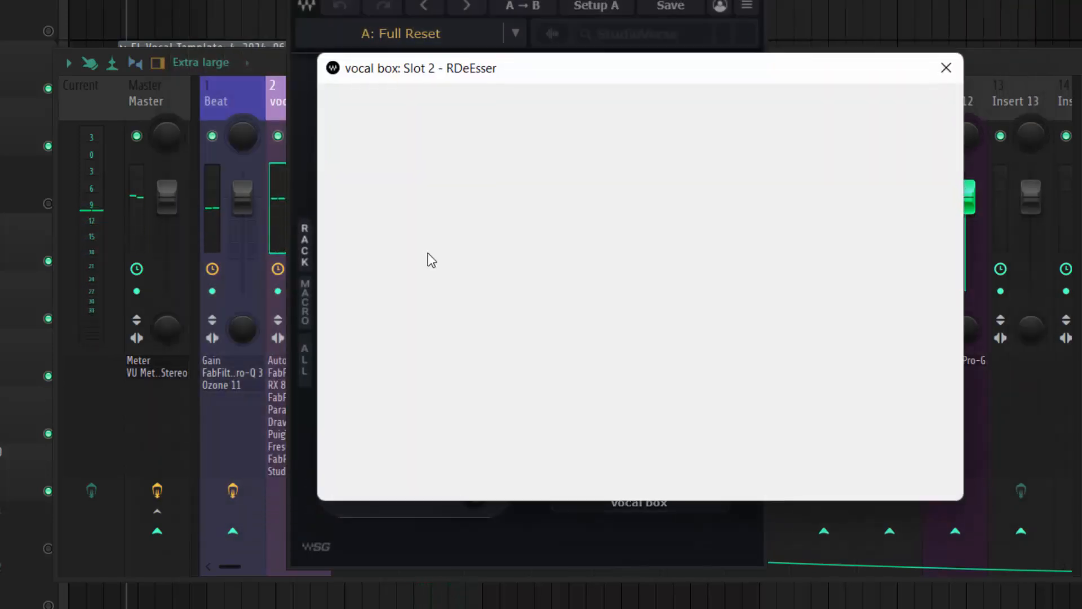
left_click_drag(565, 71, 505, 66)
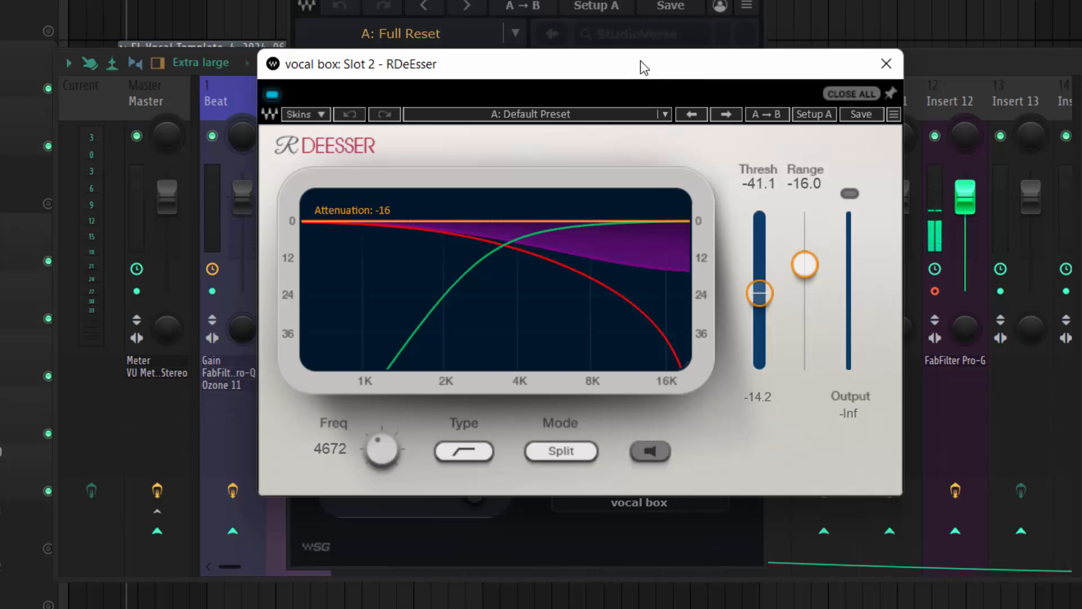
left_click_drag(640, 61, 601, 62)
key("space")
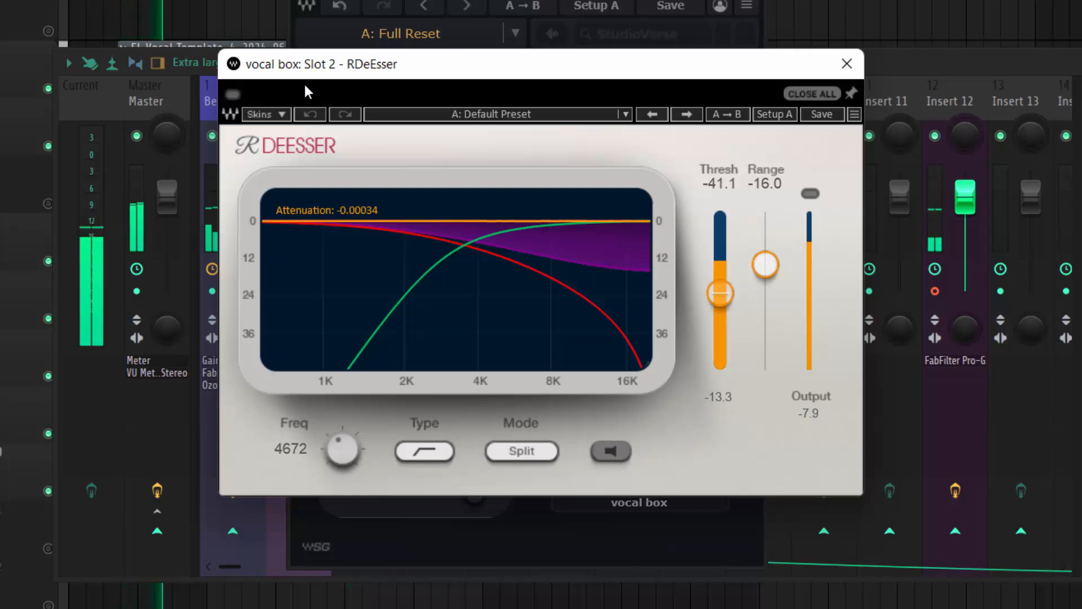
left_click(233, 100)
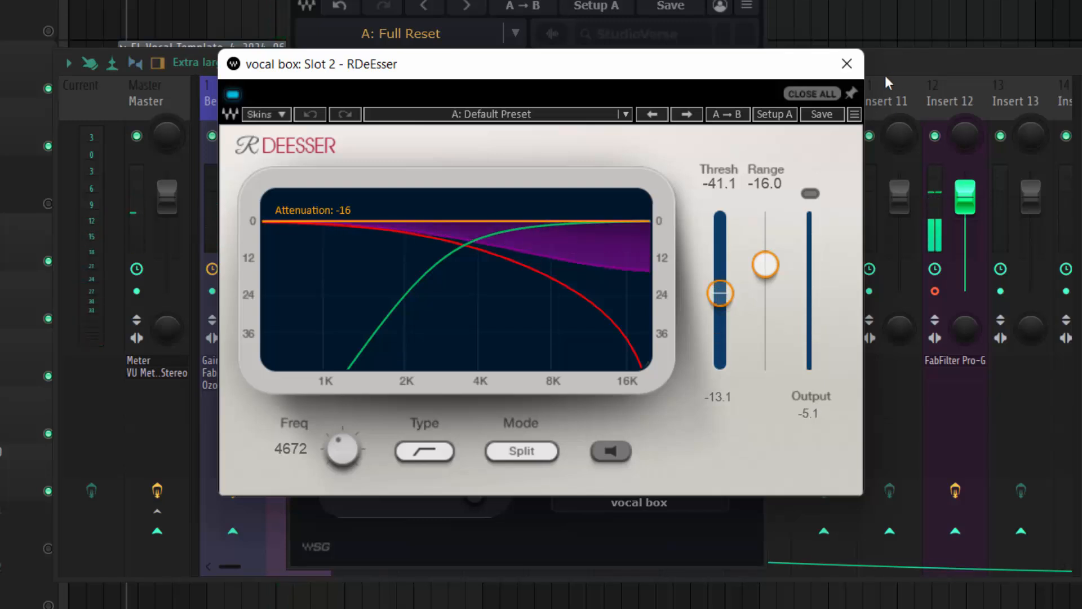
left_click(855, 66)
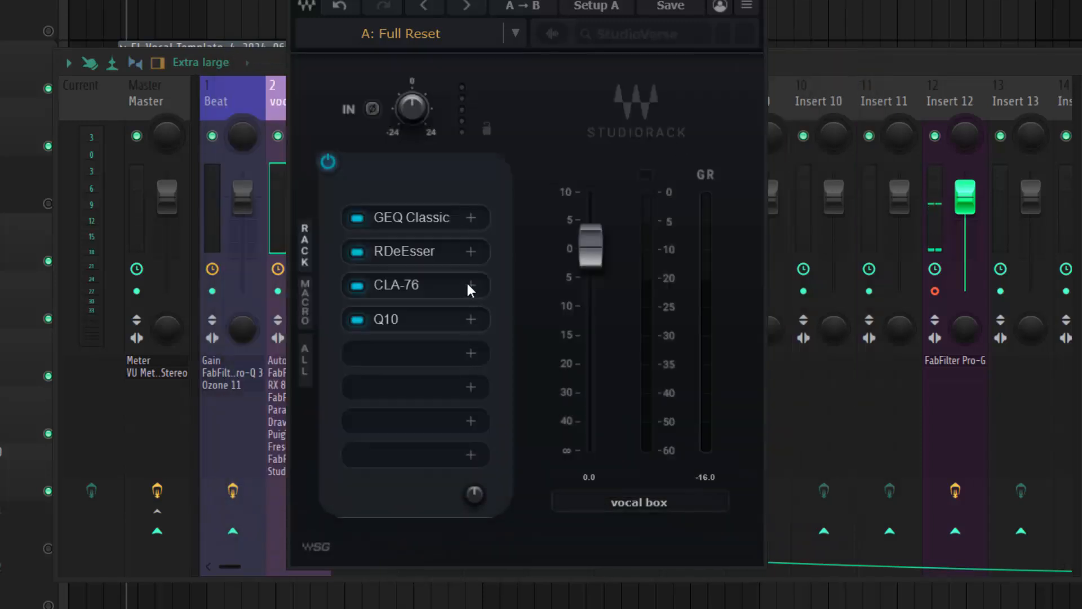
Open CLA-76 from StudioRack's third slot and examine its input, output, attack, release and ratio settings
left_click(400, 285)
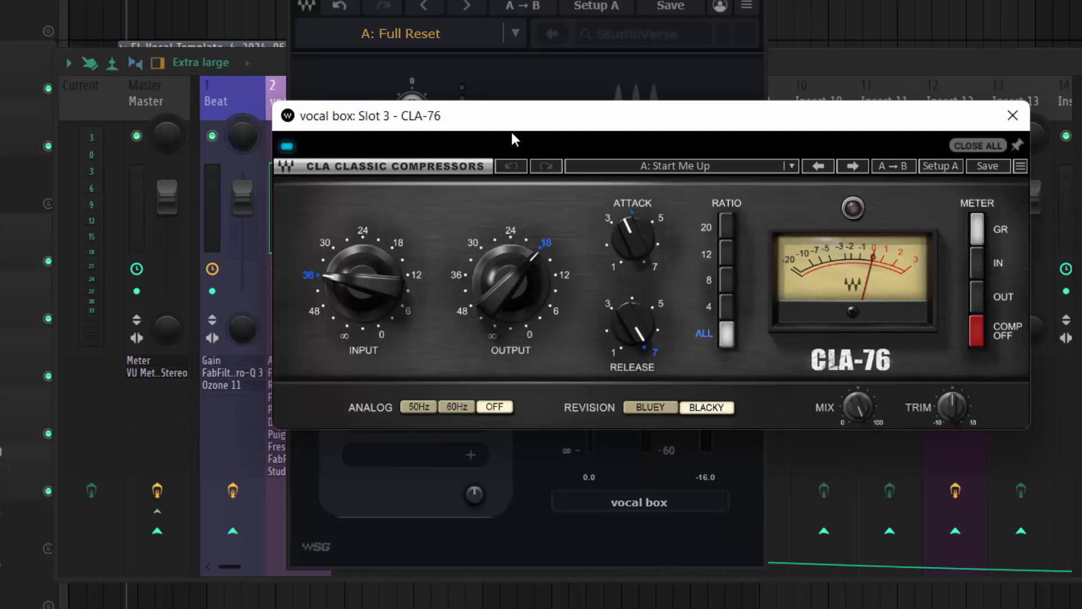
left_click_drag(512, 130, 341, 122)
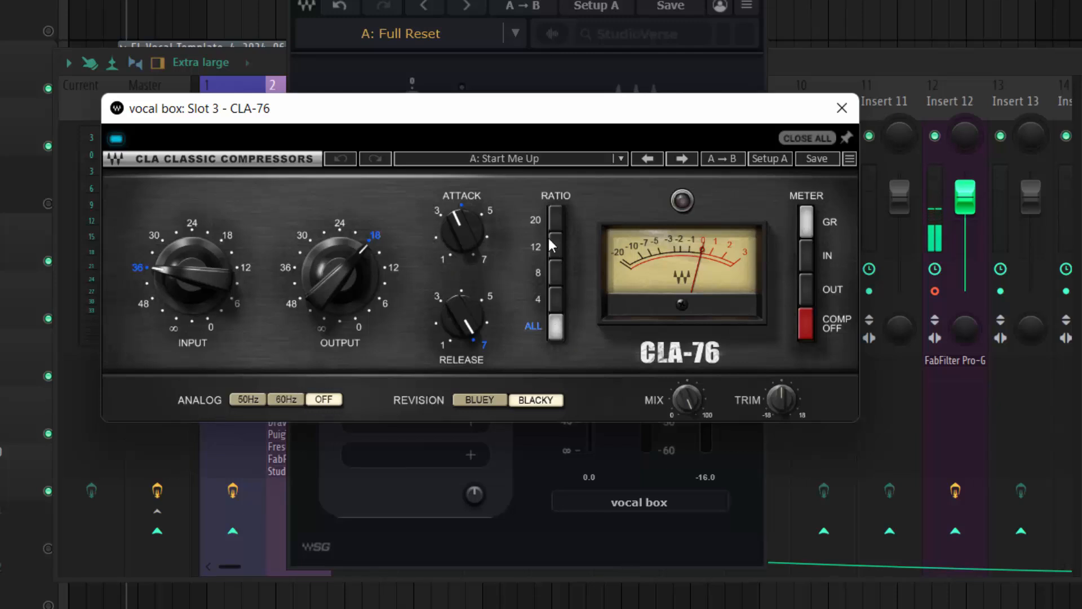
left_click_drag(533, 116, 553, 106)
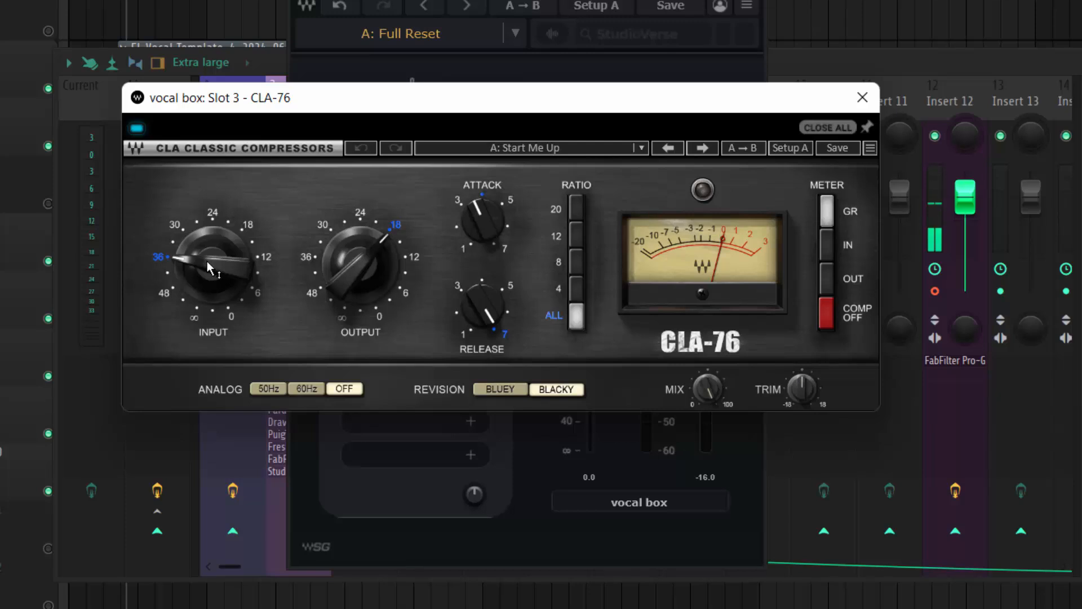
mouse_move(380, 259)
mouse_move(485, 210)
mouse_move(488, 323)
left_click(861, 100)
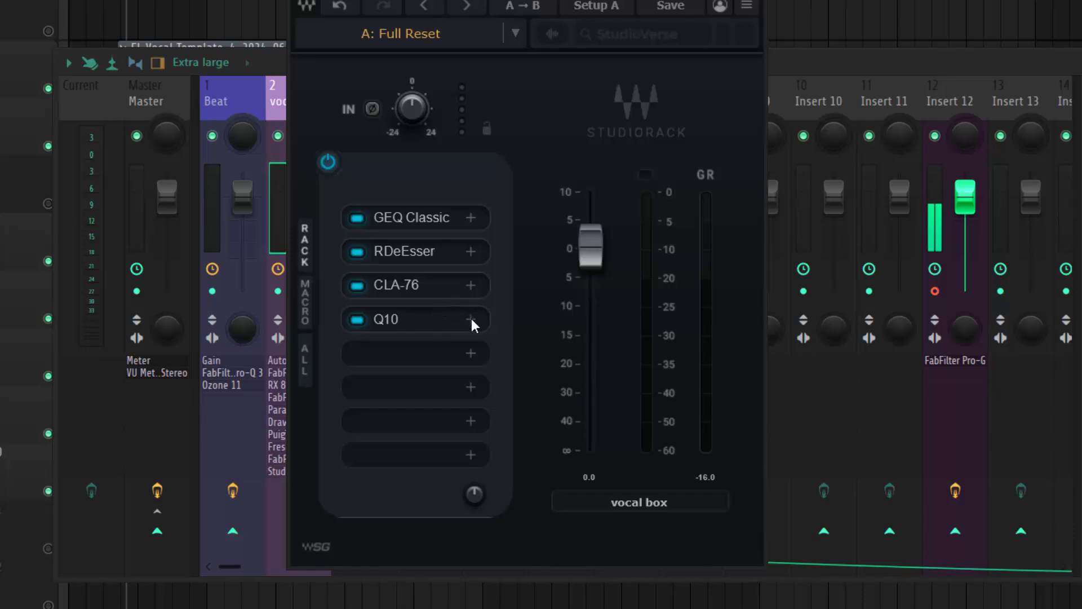
Open the Q10 equalizer from StudioRack's fourth slot, examine its active bands 5, 9 and 10, and close both windows
left_click(410, 326)
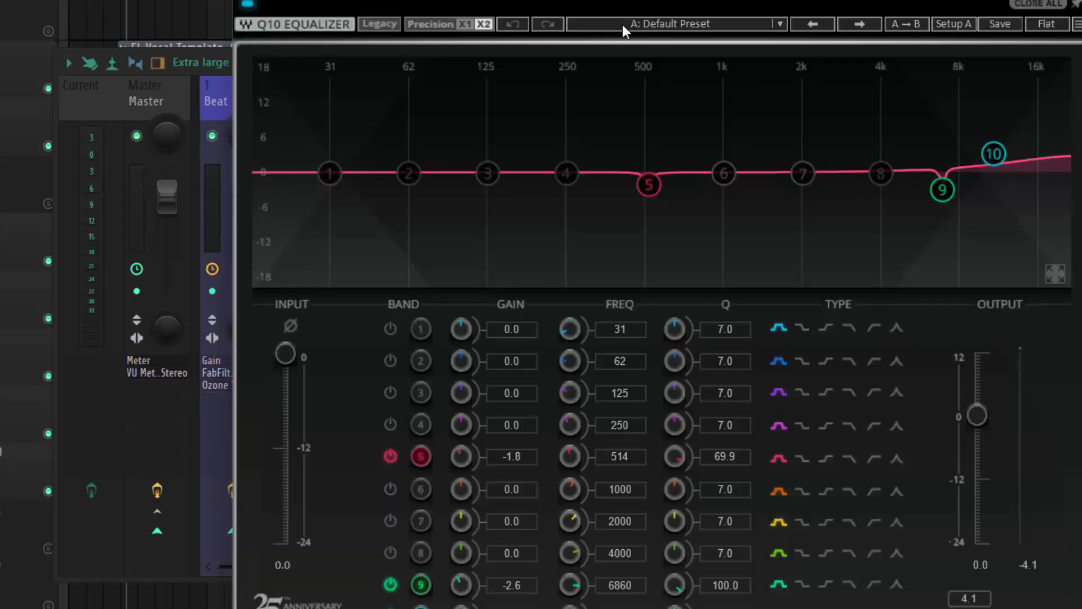
left_click_drag(733, 2, 621, 0)
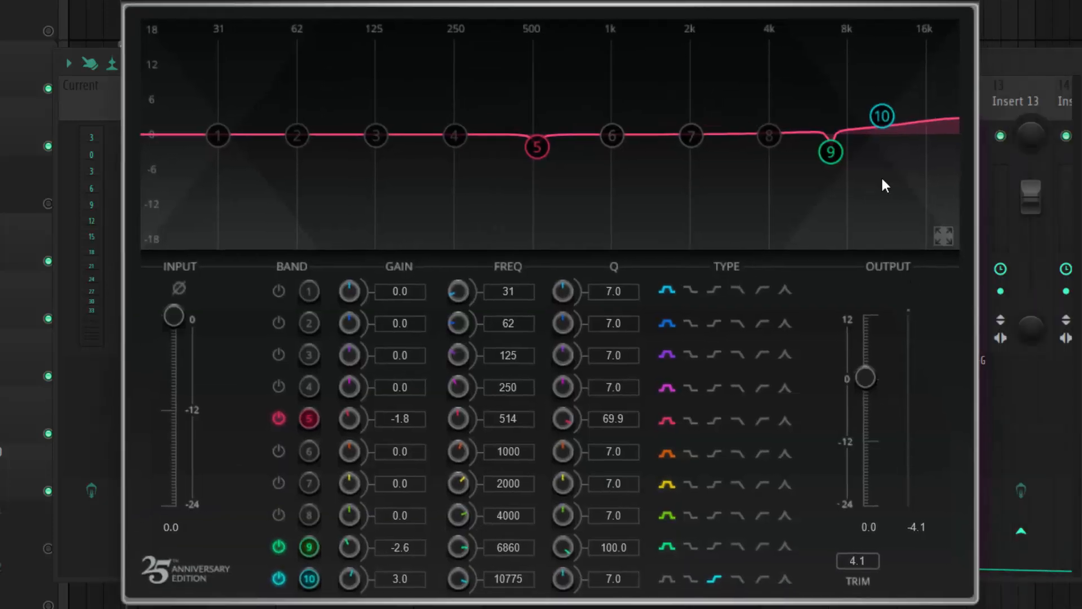
left_click(837, 154)
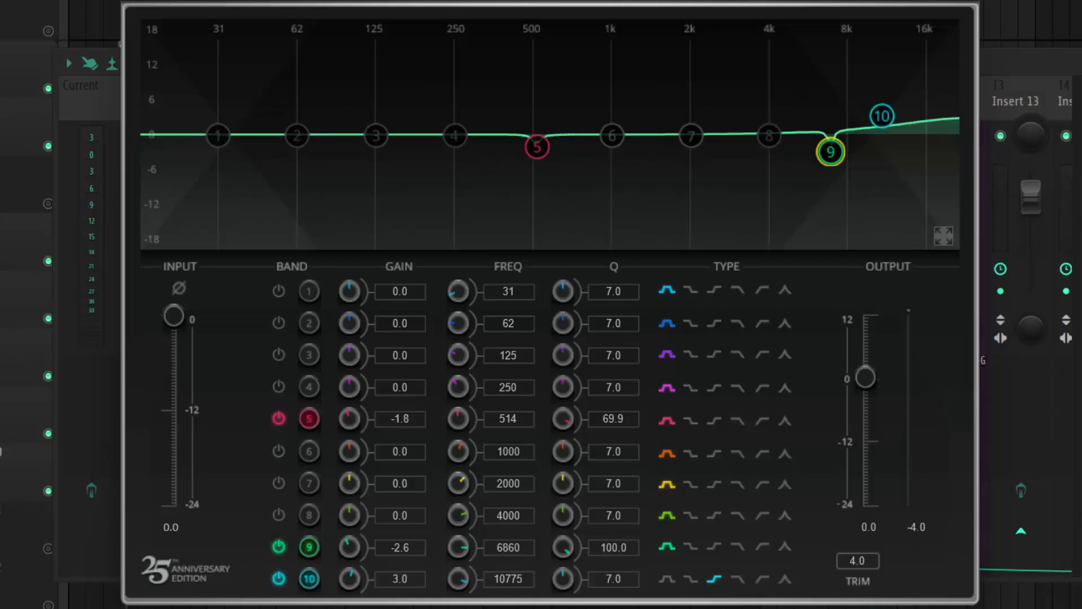
key("Escape")
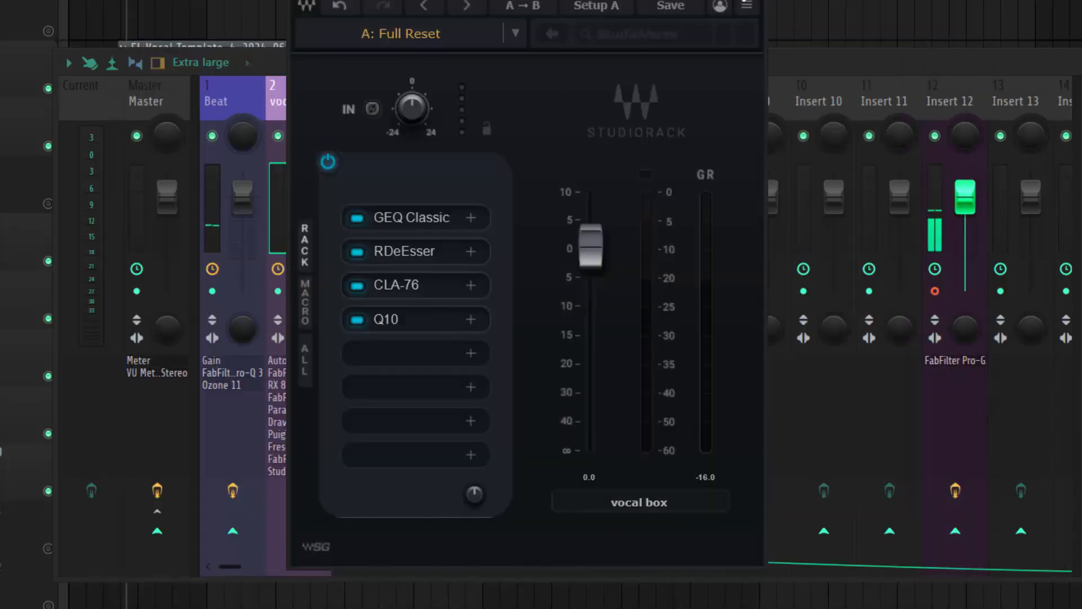
key("Escape")
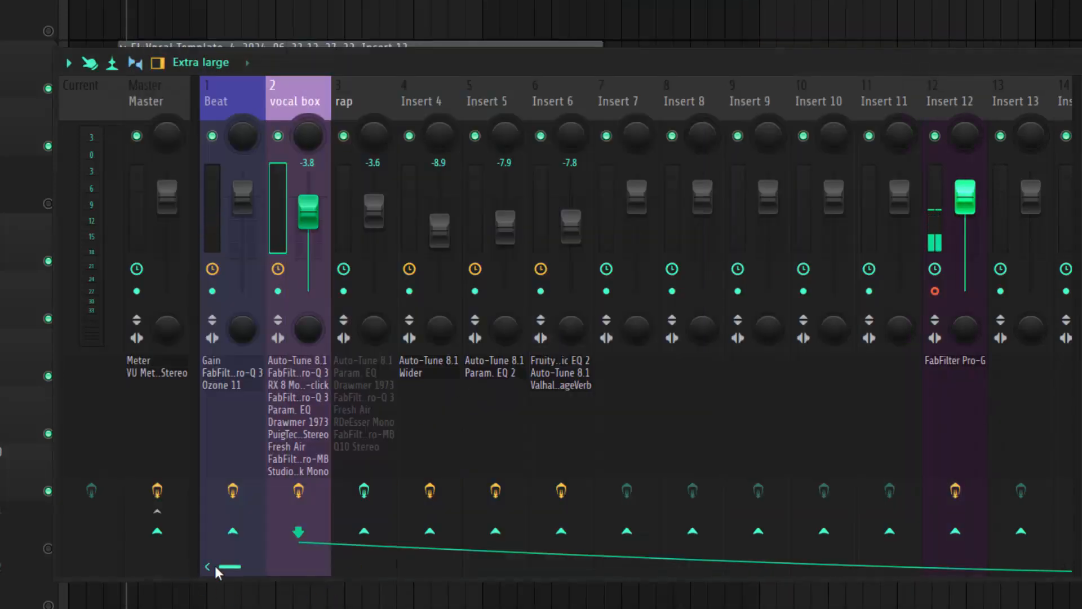
Open ValhallaVintageVerb on the Lead Vox mixer track, review its mode and decay settings, and save the project
left_click_drag(228, 566, 330, 557)
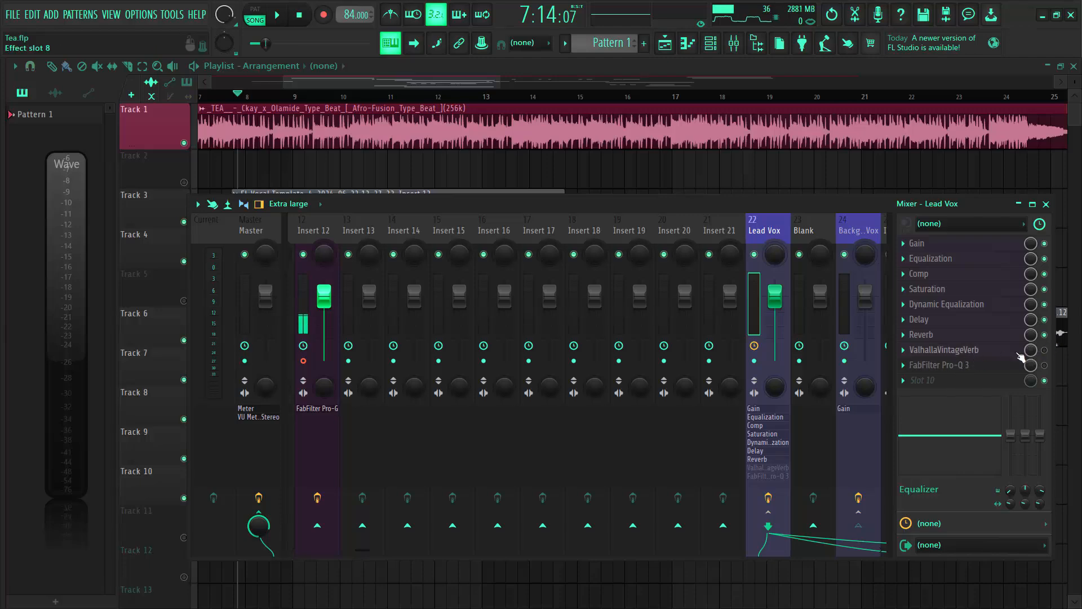
left_click(954, 351)
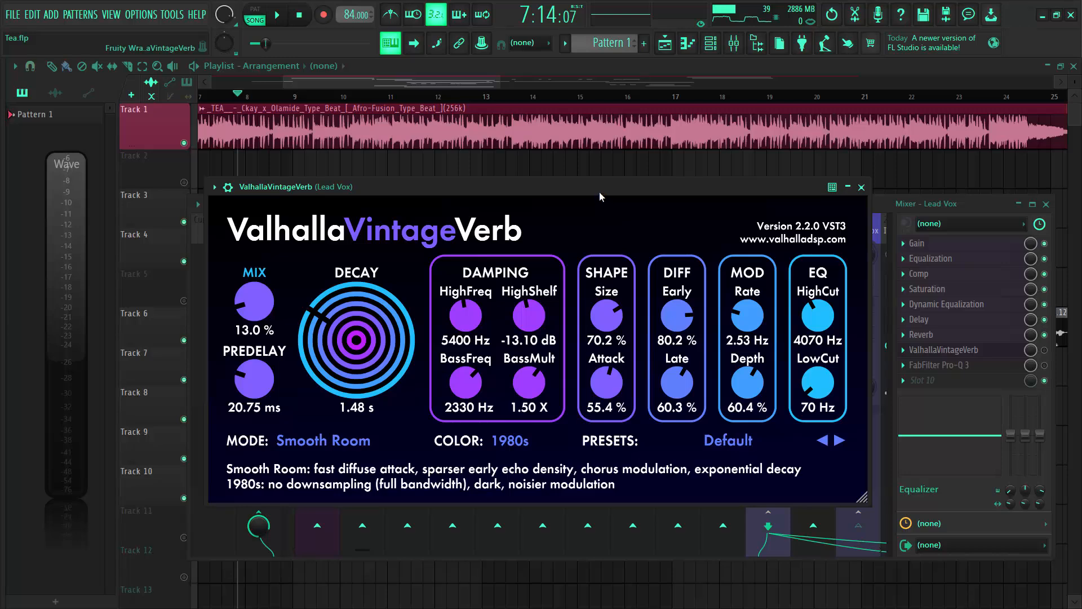
left_click_drag(600, 192, 588, 194)
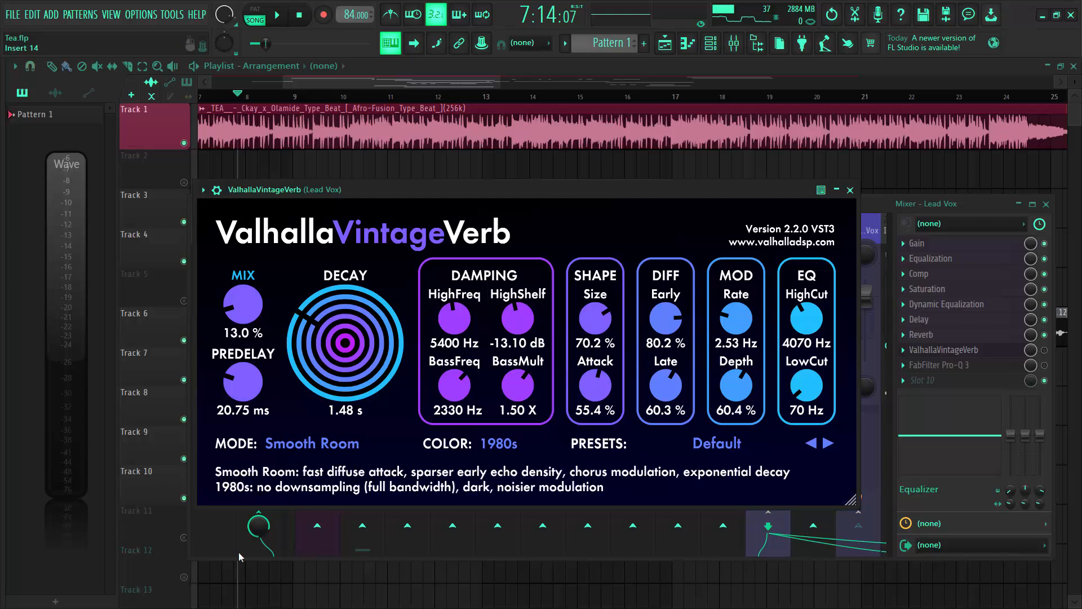
left_click(299, 449)
left_click(313, 312)
key("ctrl+s")
Listen to the song without ValhallaVintageVerb, switch the reverb on through its wrapper options, and play the song again
key("space")
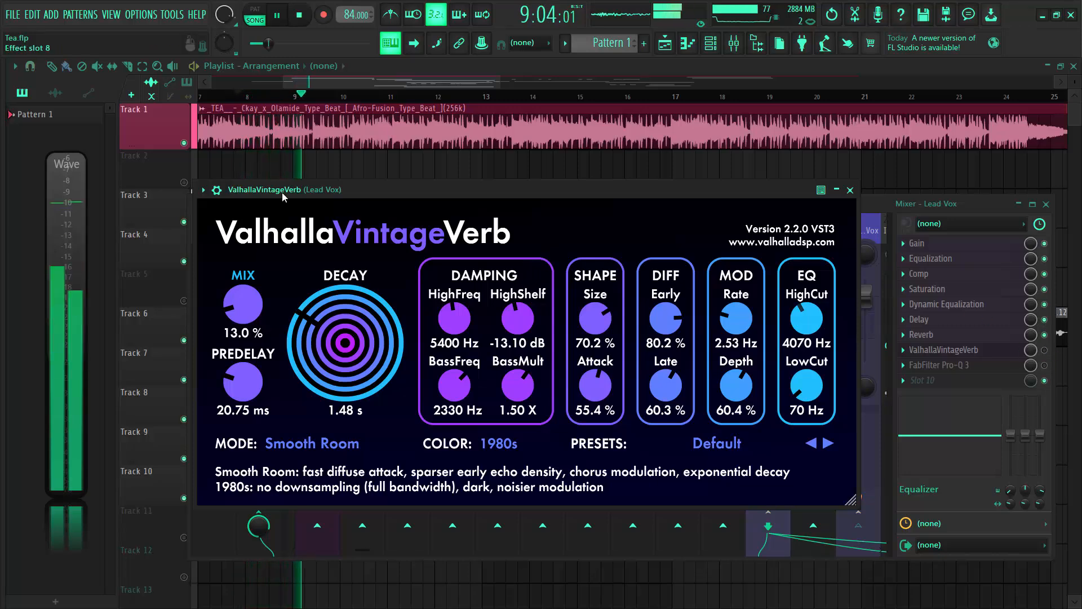
left_click(217, 190)
key("space")
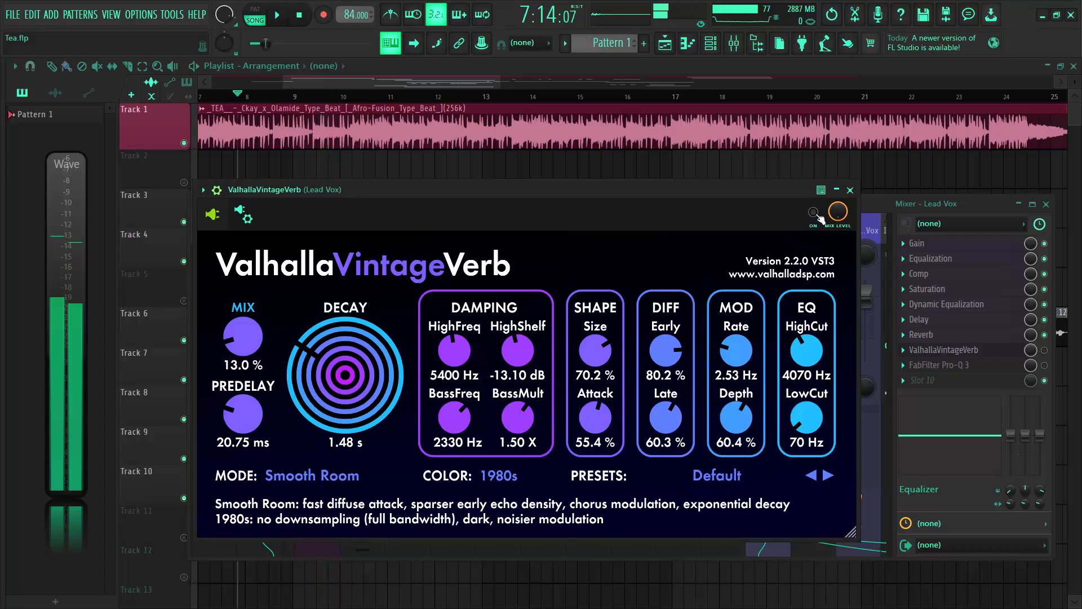
left_click(814, 212)
key("space")
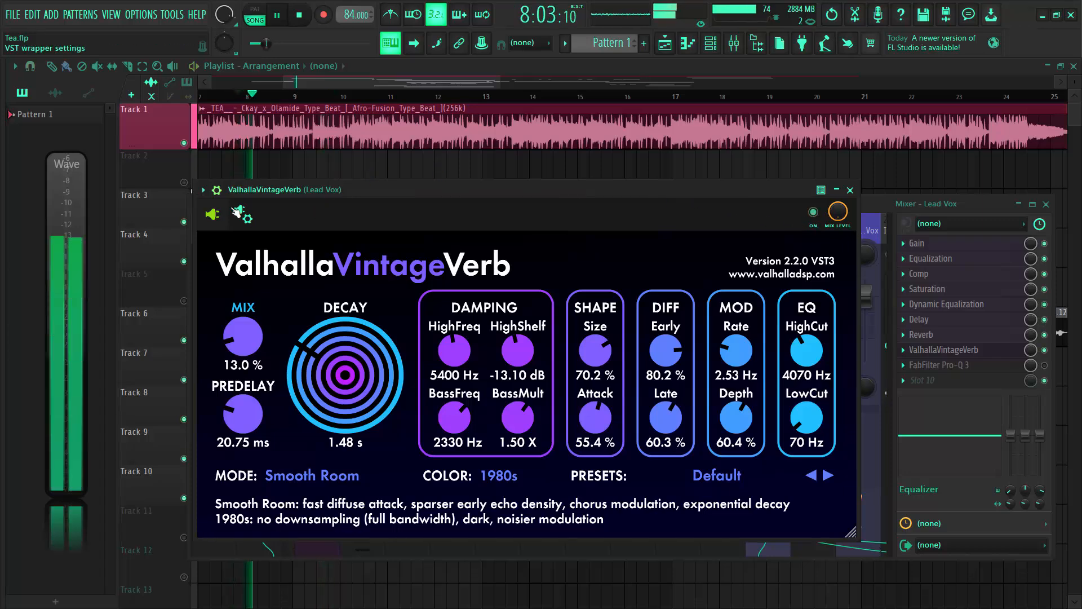
left_click(217, 191)
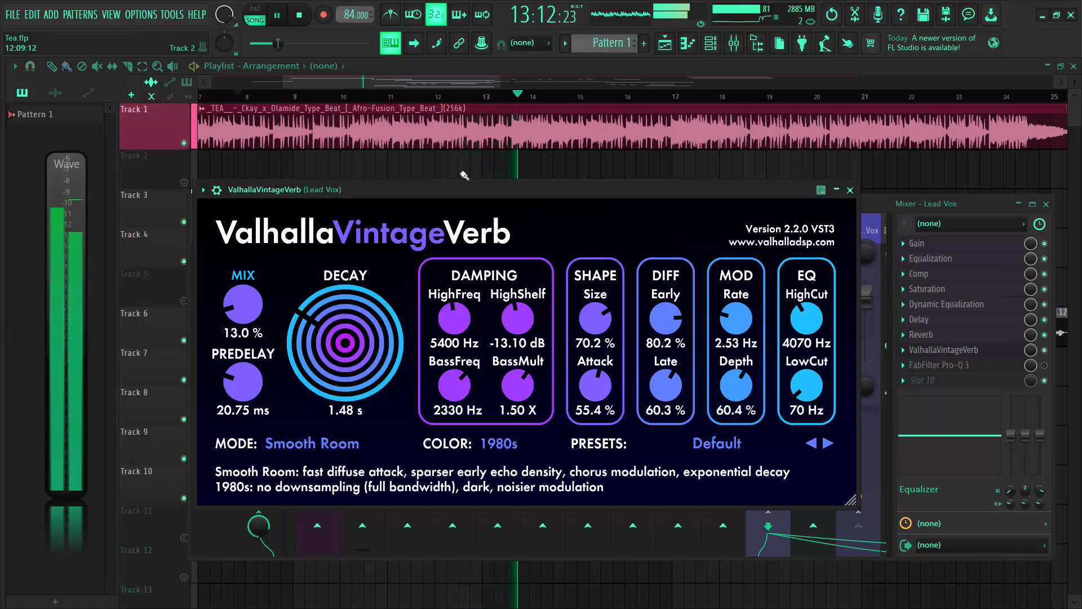
Try the reverb's Mix at 20.0 %, settle on 15.9 % during playback, and stop the song
mouse_move(242, 300)
left_mouse_down()
mouse_move(266, 214)
mouse_move(258, 293)
left_mouse_up()
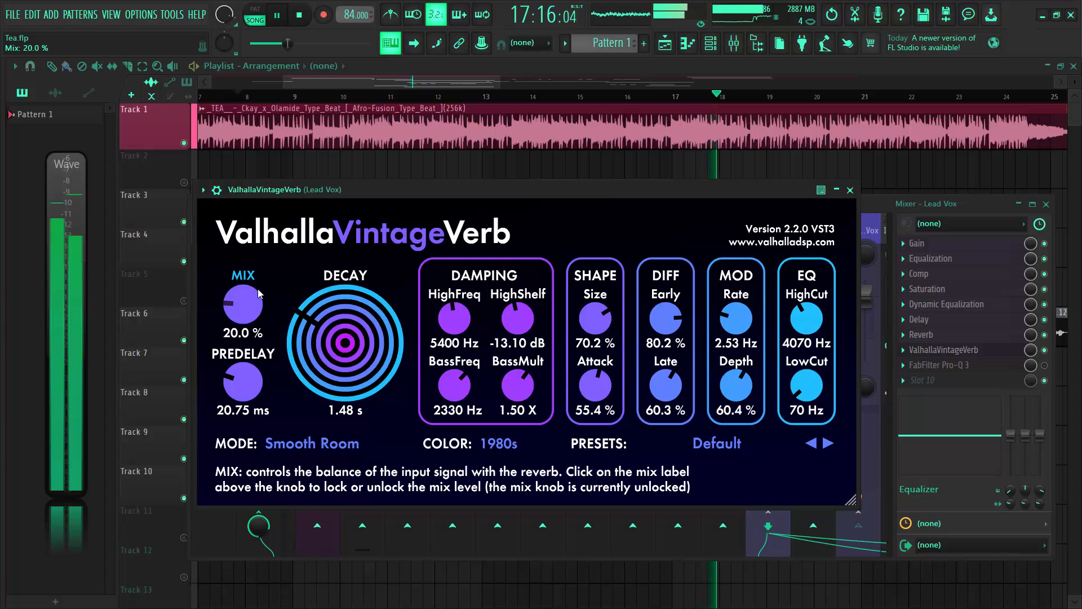
left_click_drag(258, 293, 259, 301)
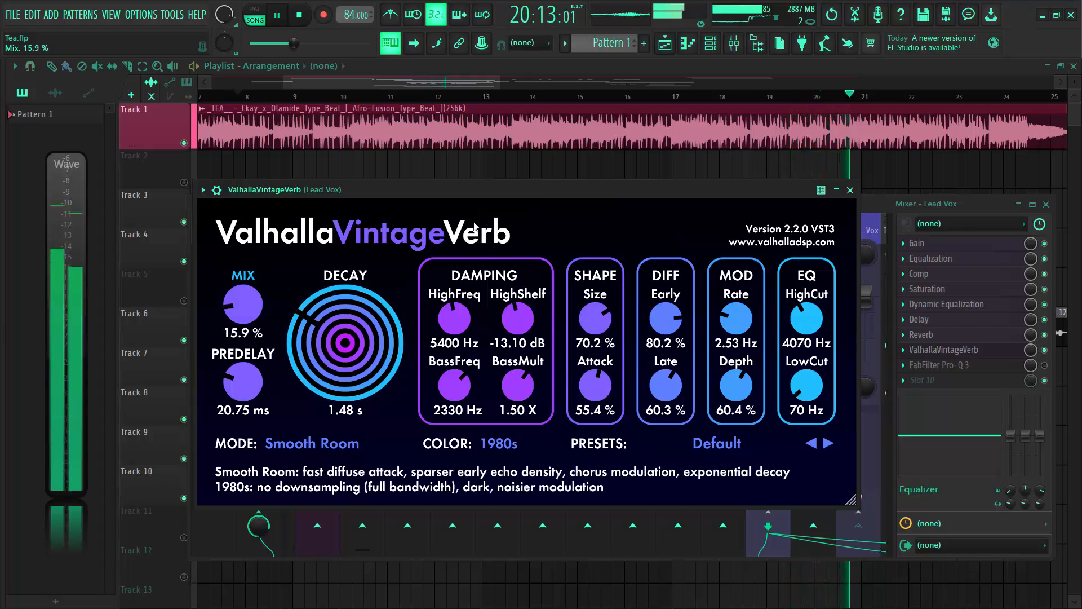
key("space")
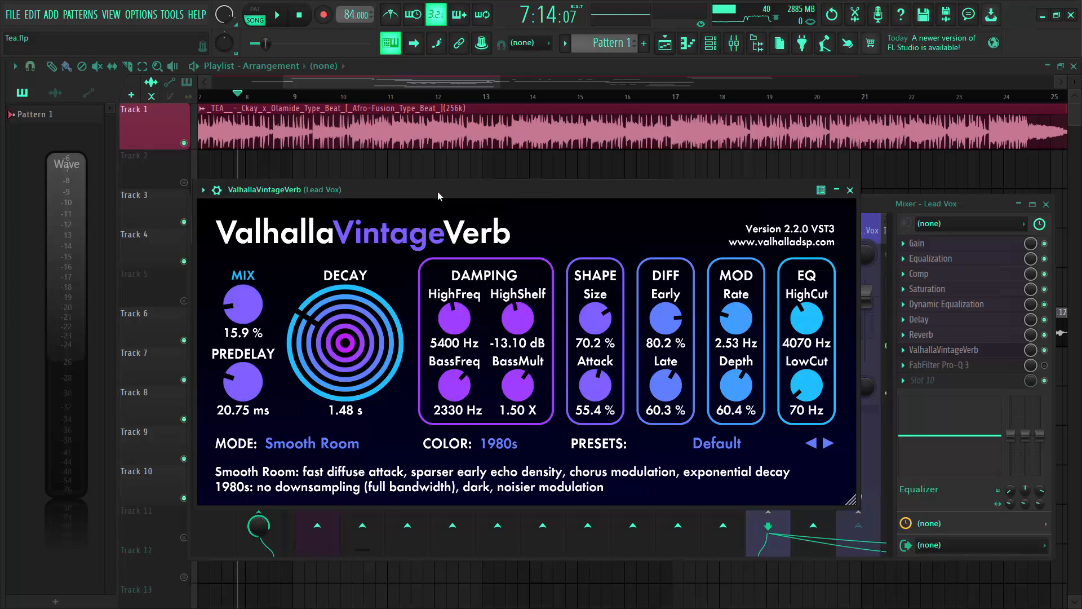
Close the Lead Vox ValhallaVintageVerb, select the Reverb send track in the mixer, unmute it and enable its effects
left_click(851, 190)
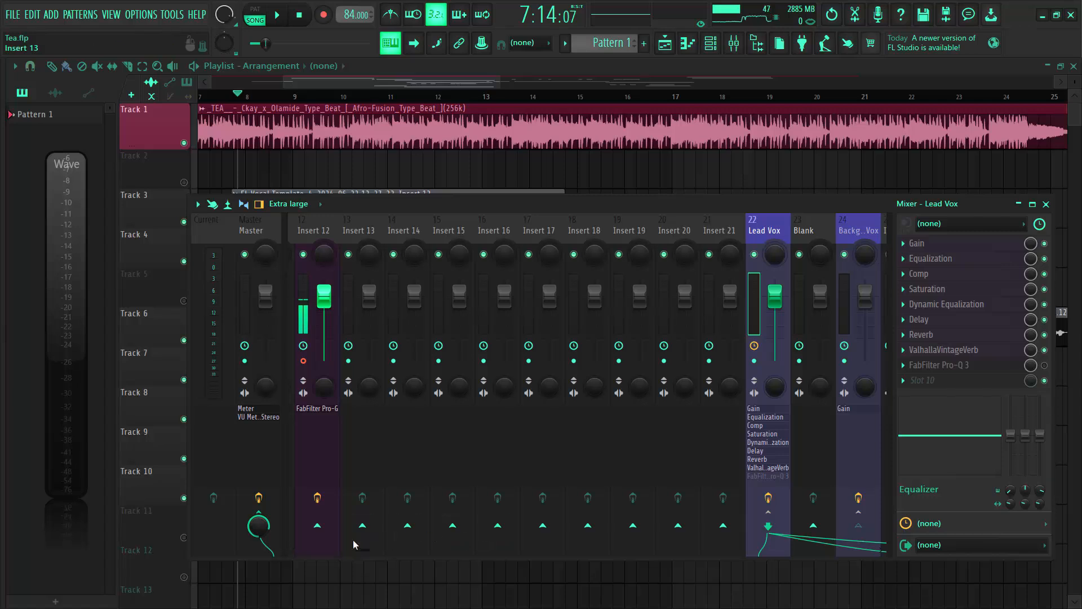
left_click_drag(357, 552, 399, 548)
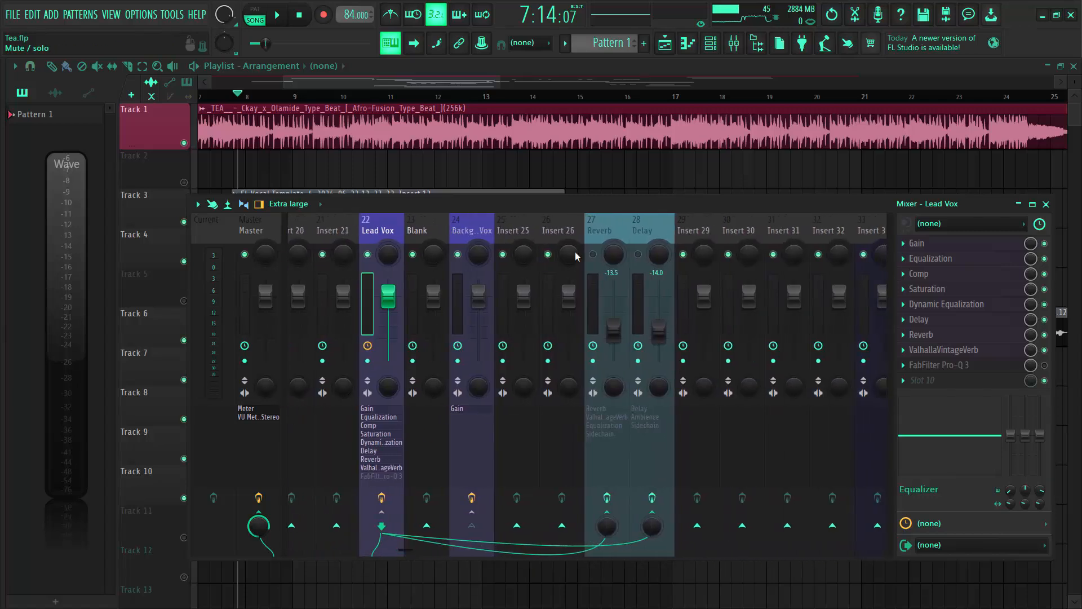
left_click(606, 237)
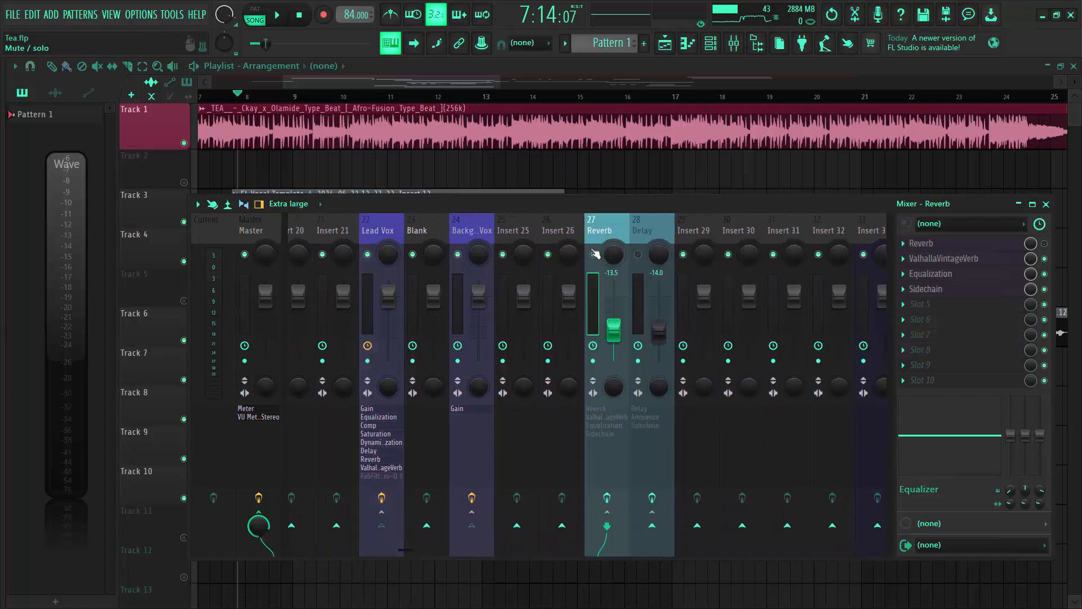
left_click(608, 500)
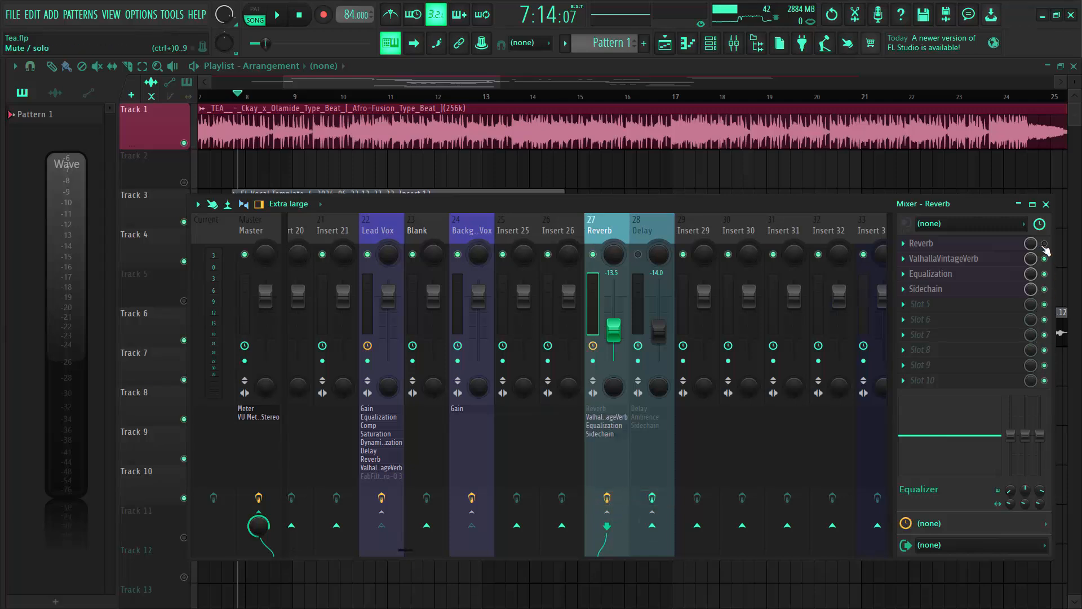
Open ValhallaVintageVerb on the Reverb send track, review its settings while playing the song, and close it
left_click(967, 261)
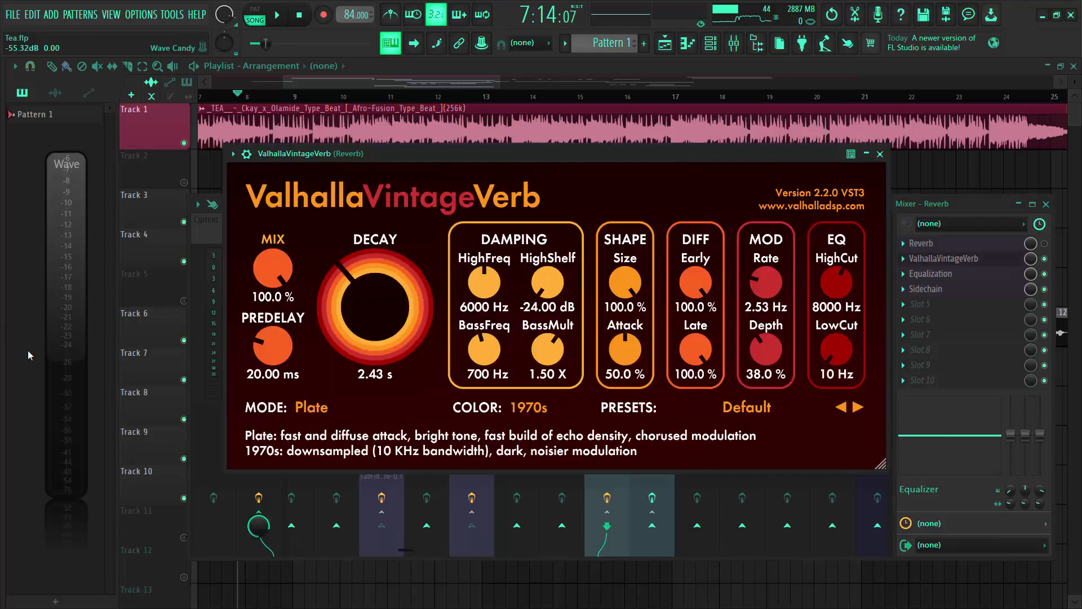
left_click_drag(486, 150, 483, 152)
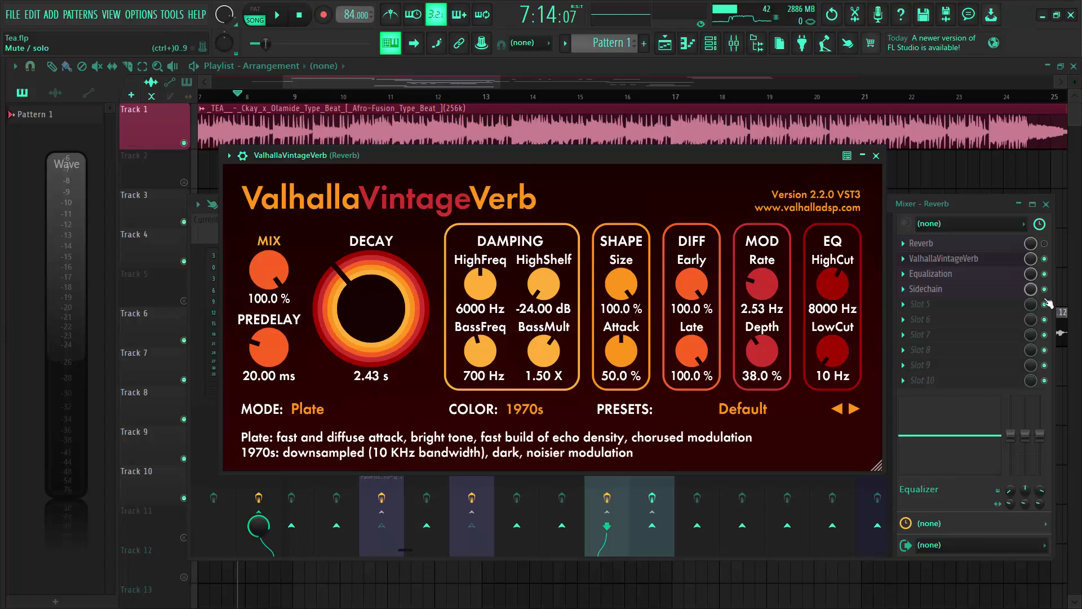
key("space")
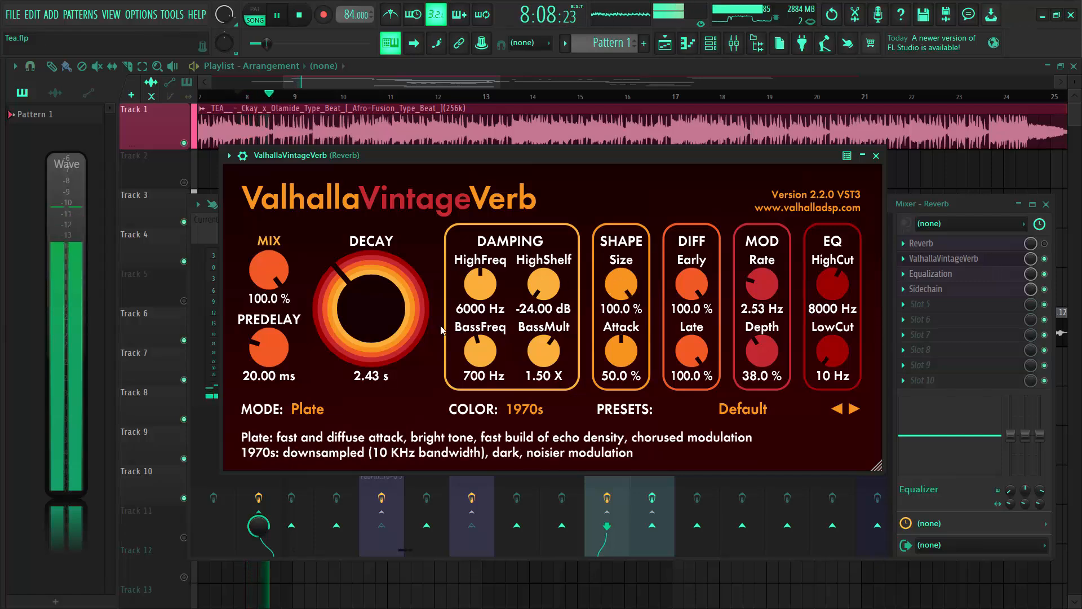
left_click(874, 155)
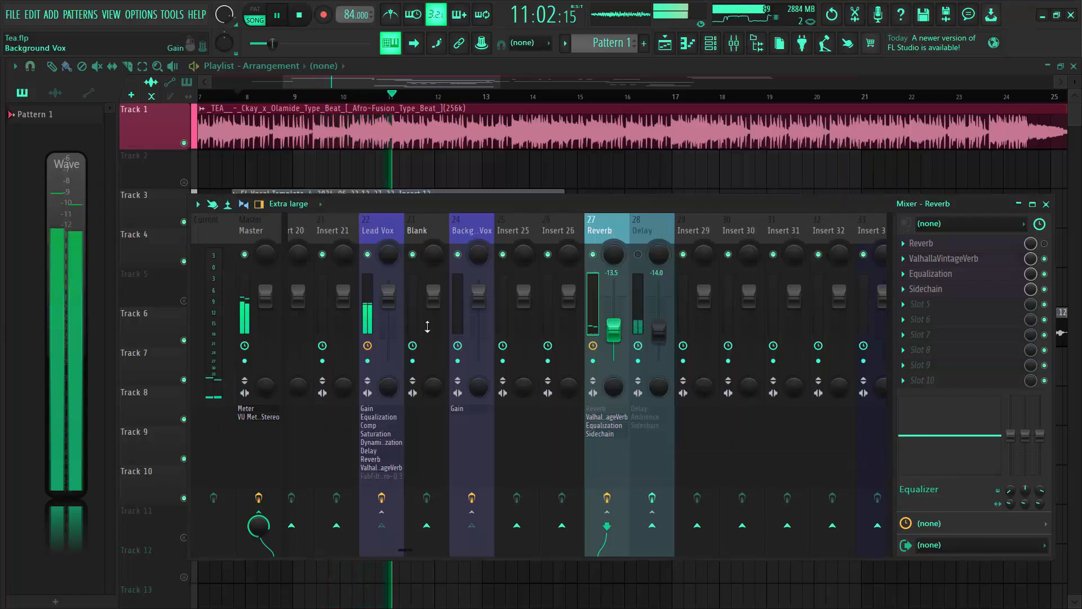
Lower the Mix of ValhallaVintageVerb on the Lead Vox track to 13.7 % during playback and close the plugin
left_click(397, 220)
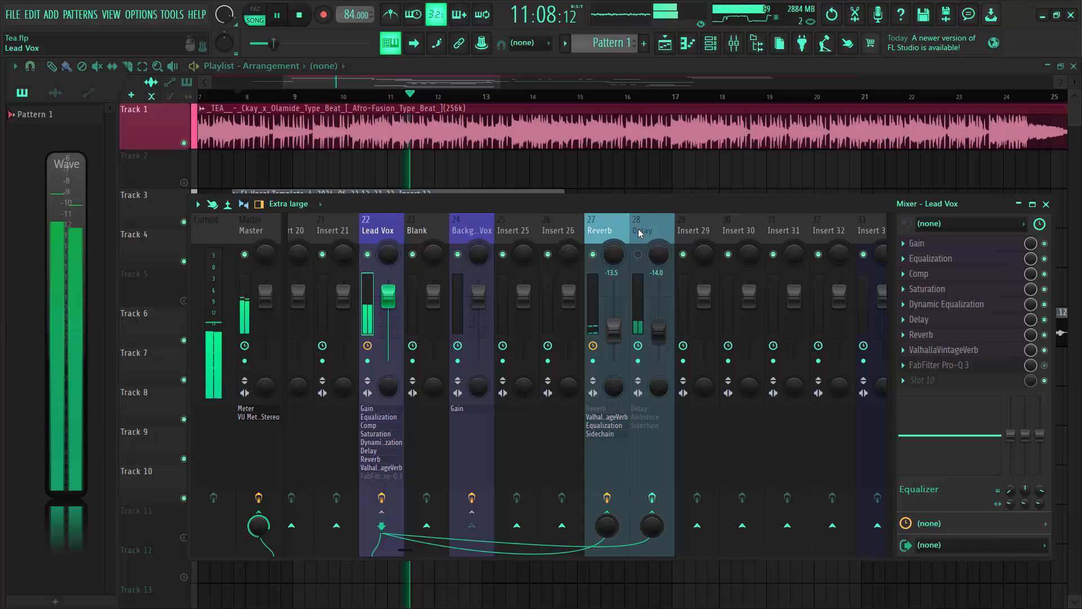
left_click(970, 351)
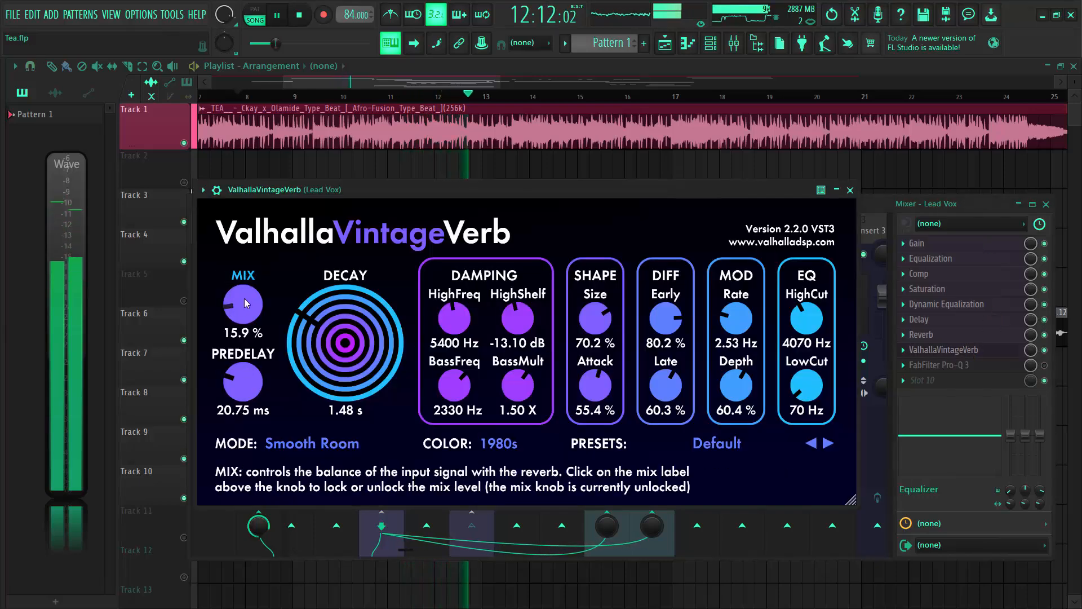
left_click_drag(245, 299, 245, 303)
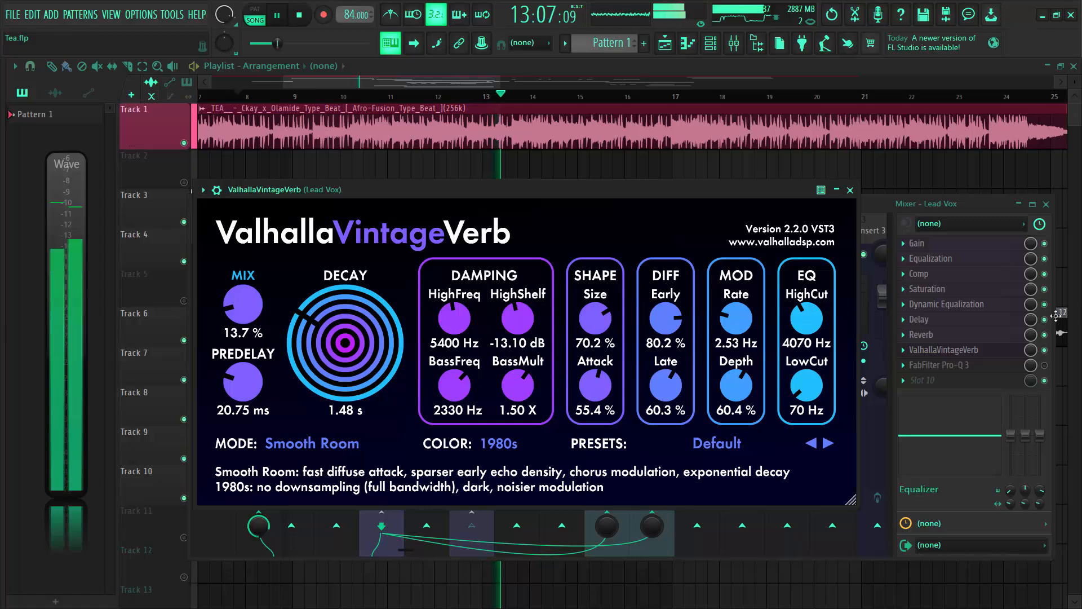
left_click(851, 190)
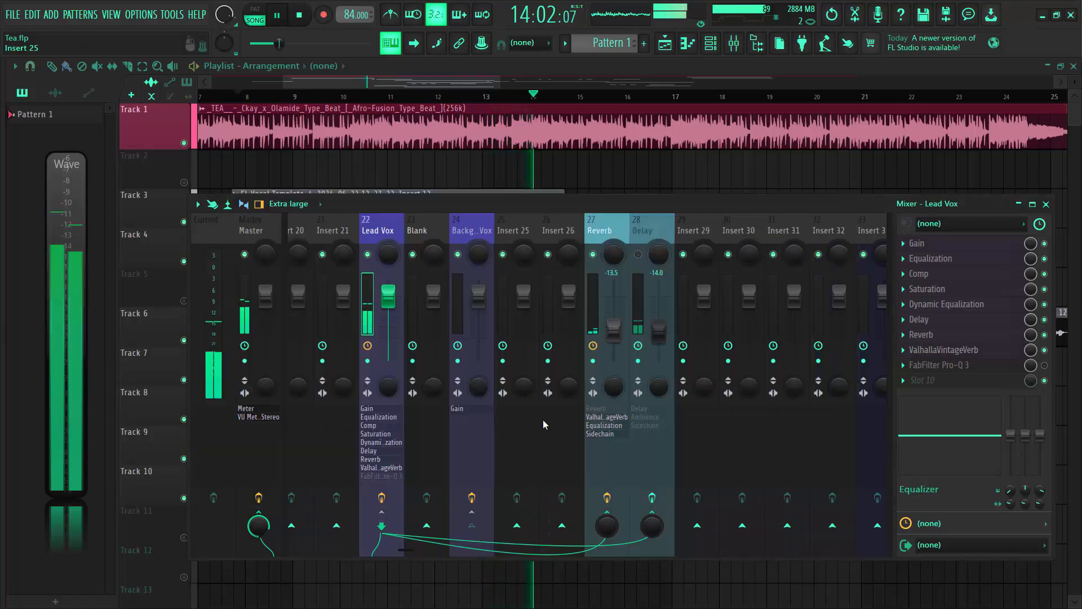
Switch the Reverb send track's first effect on and off again during playback to hear its contribution
left_click(610, 229)
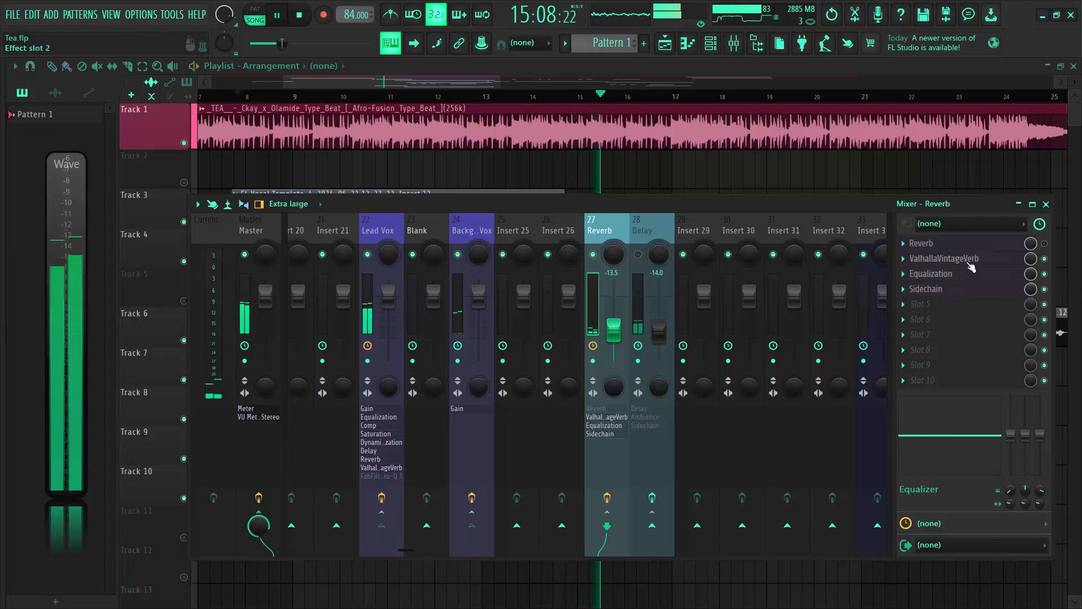
left_click(1045, 243)
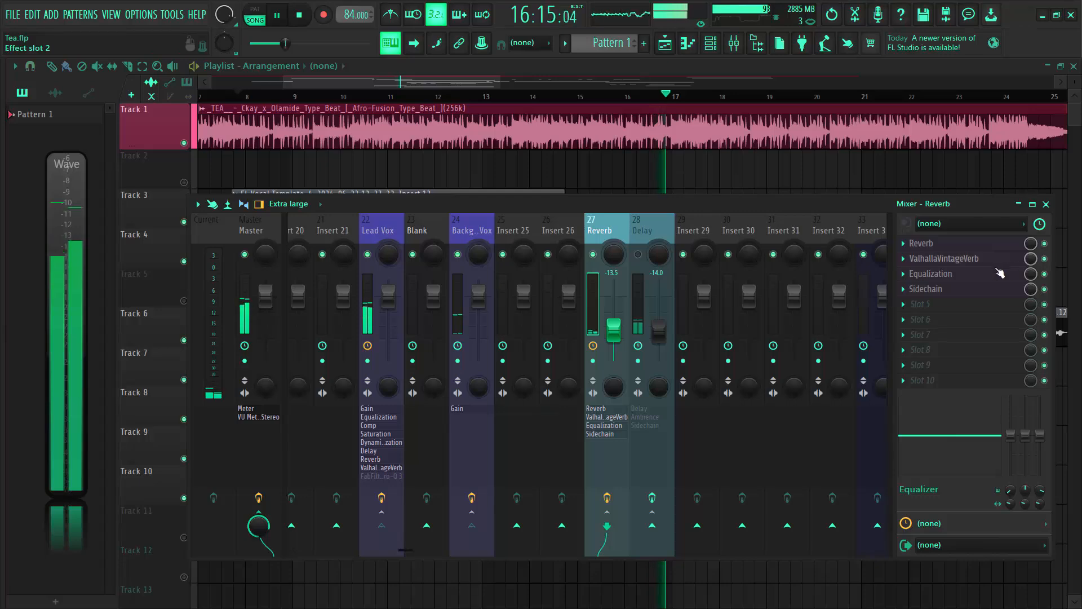
left_click(1045, 244)
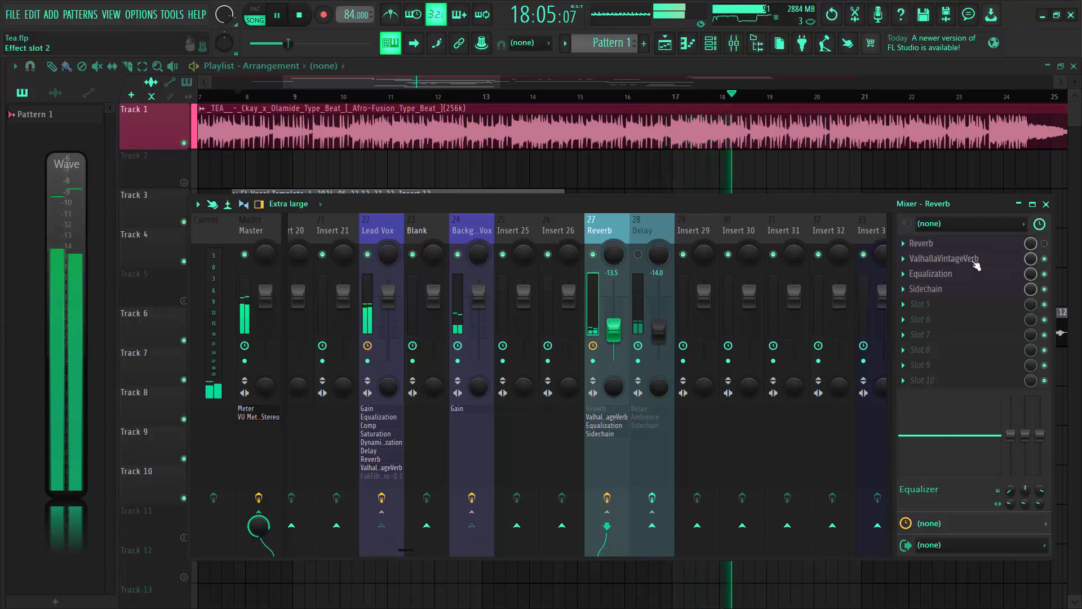
Review the mode, decay and predelay settings of the Reverb send's ValhallaVintageVerb, stop the song and close the plugin
left_click(974, 262)
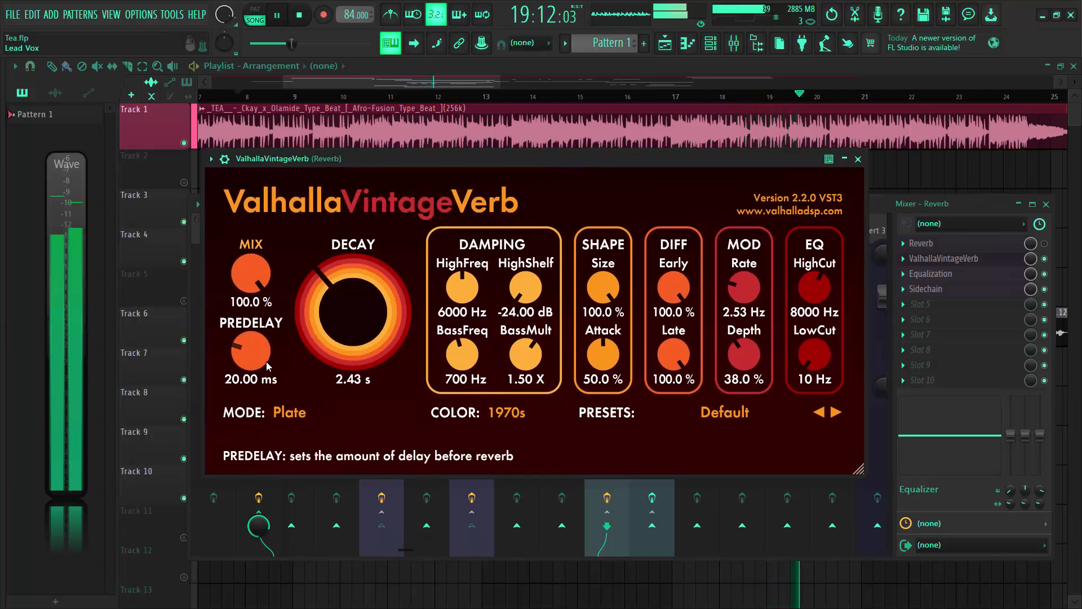
key("space")
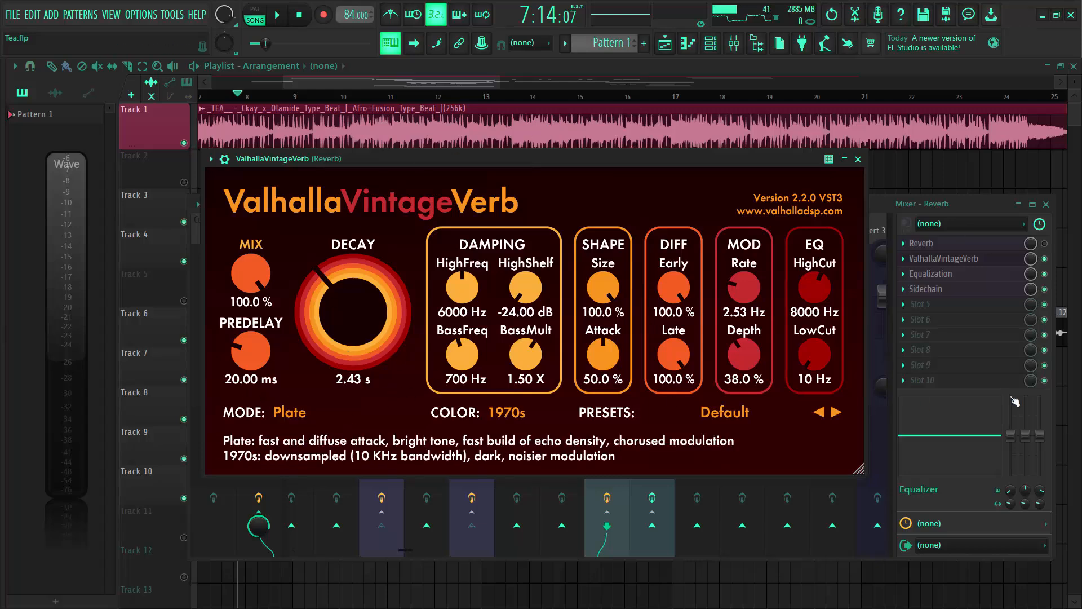
left_click(859, 160)
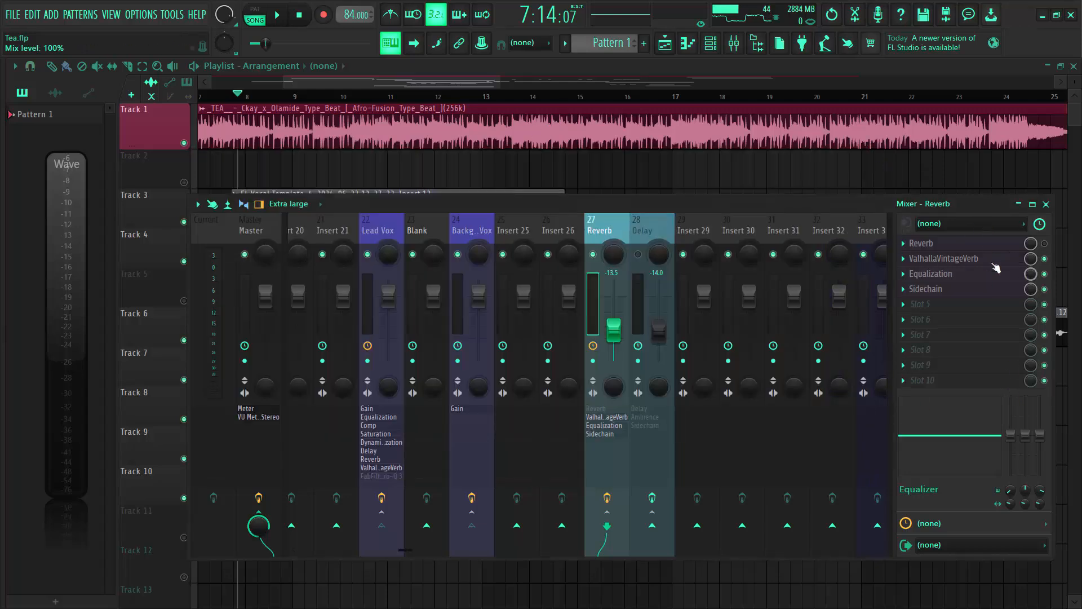
Inspect the Reverb send's Fruity Reeverb 2 settings and its Parametric EQ 2 curve, closing each plugin
left_click(924, 243)
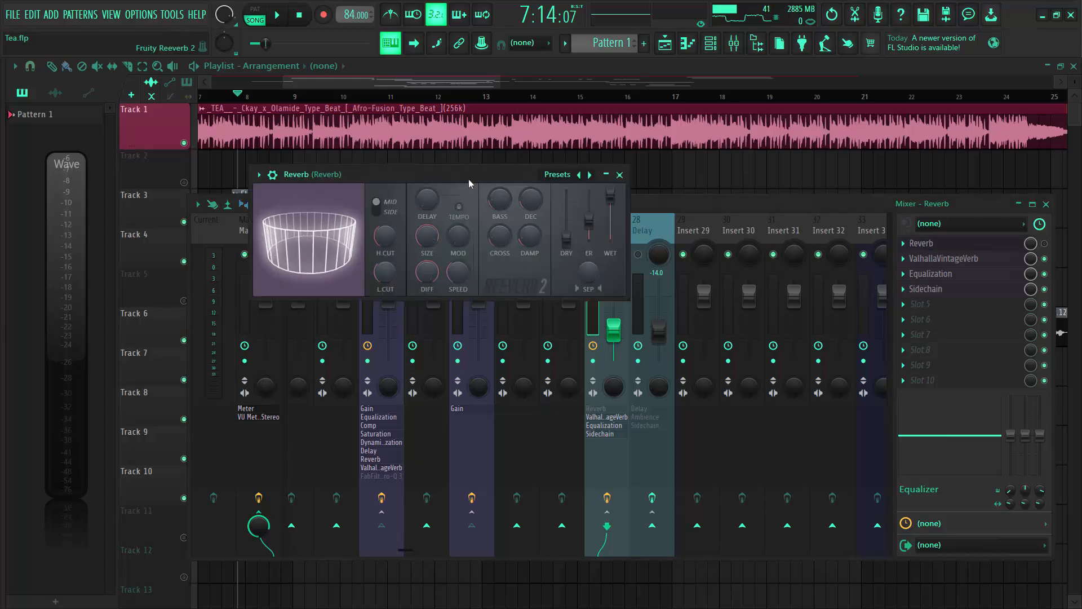
left_click_drag(469, 178, 467, 217)
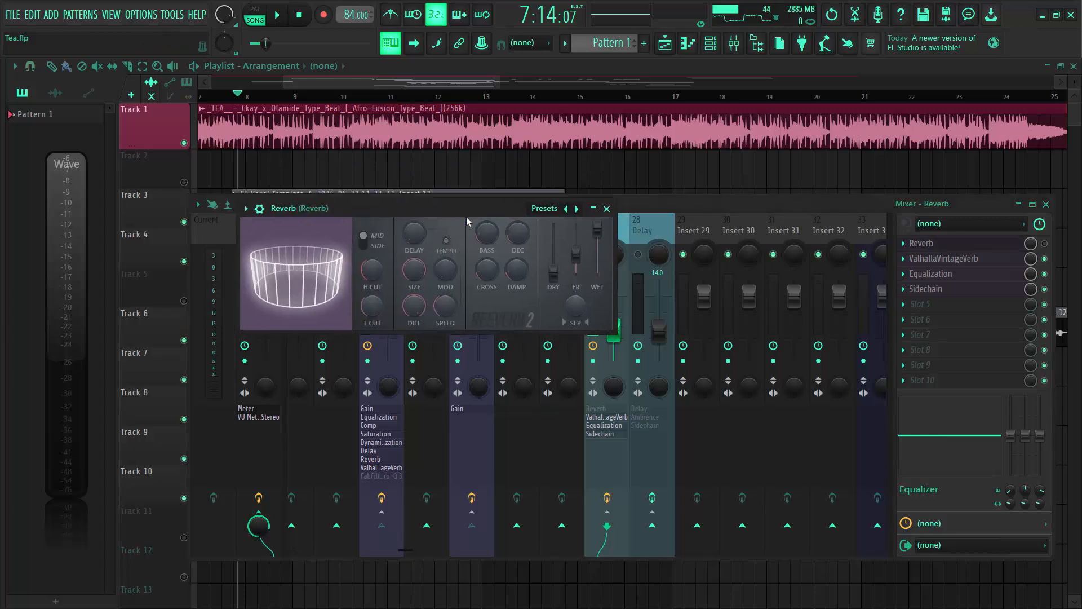
left_click(611, 209)
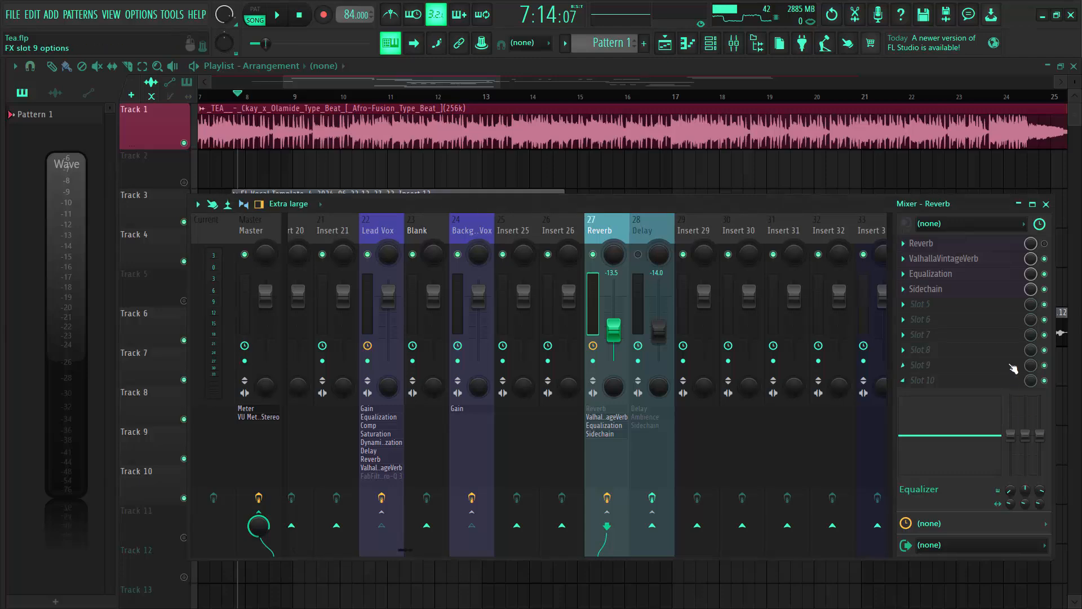
left_click(932, 274)
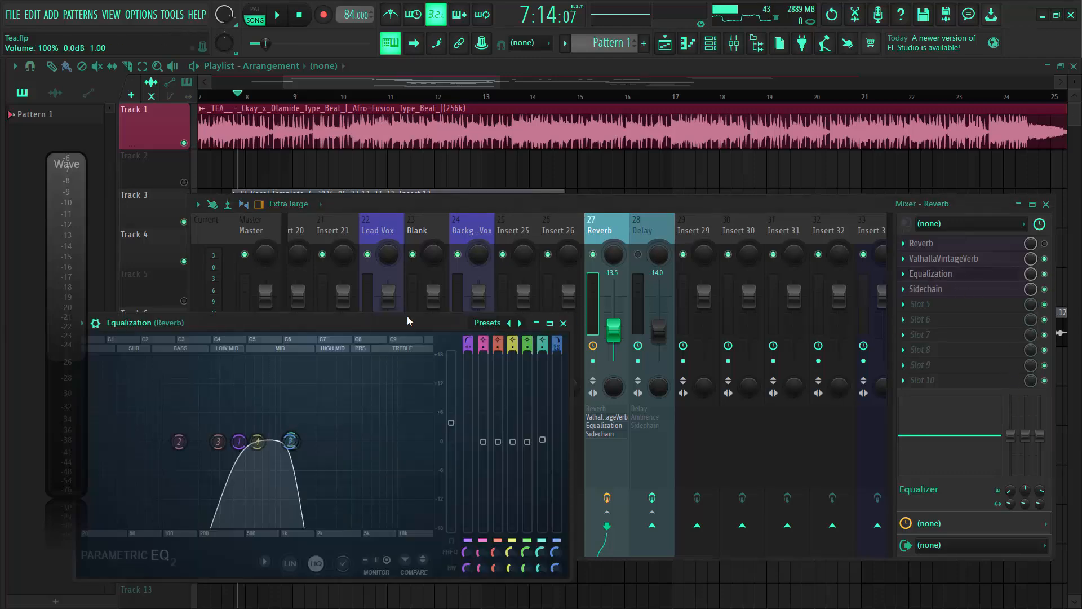
left_click_drag(386, 317, 600, 215)
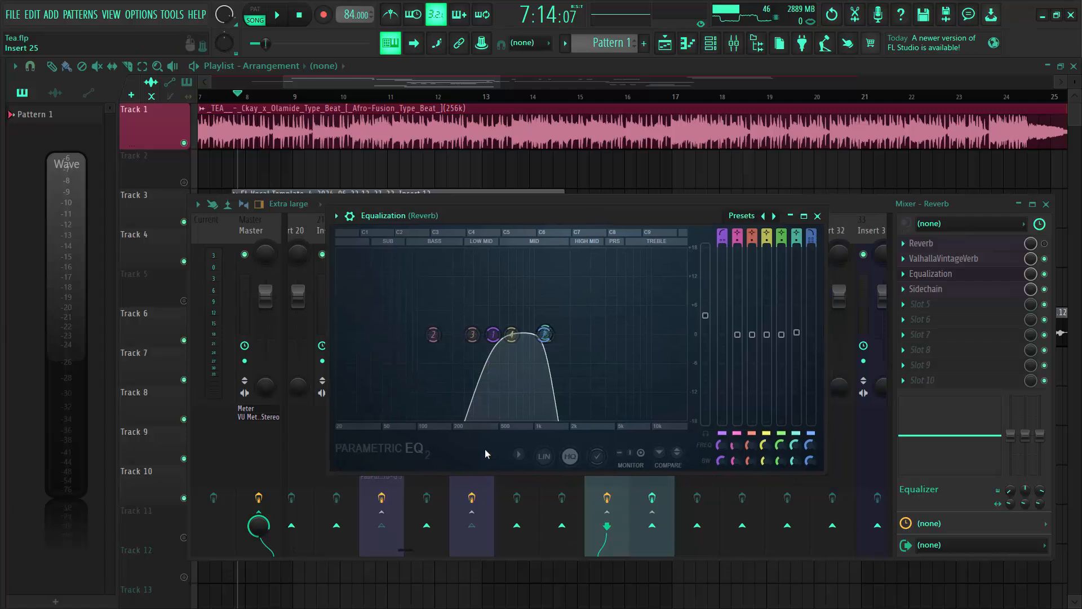
left_click(818, 216)
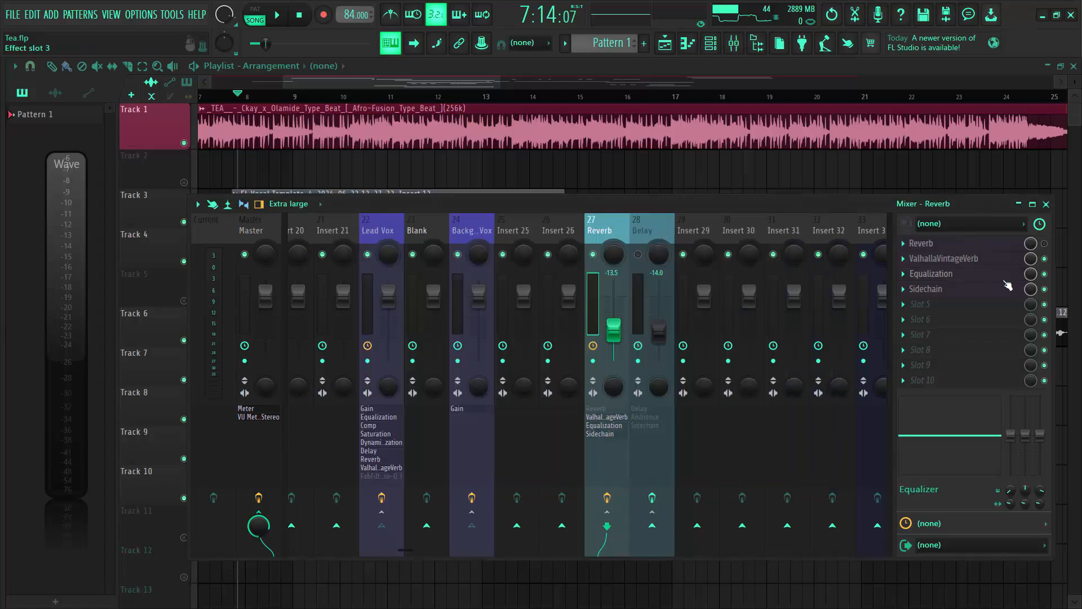
Examine the threshold, knee, ratio and sidechain settings of the Reverb send's Sidechain compressor, and close it
left_click(955, 291)
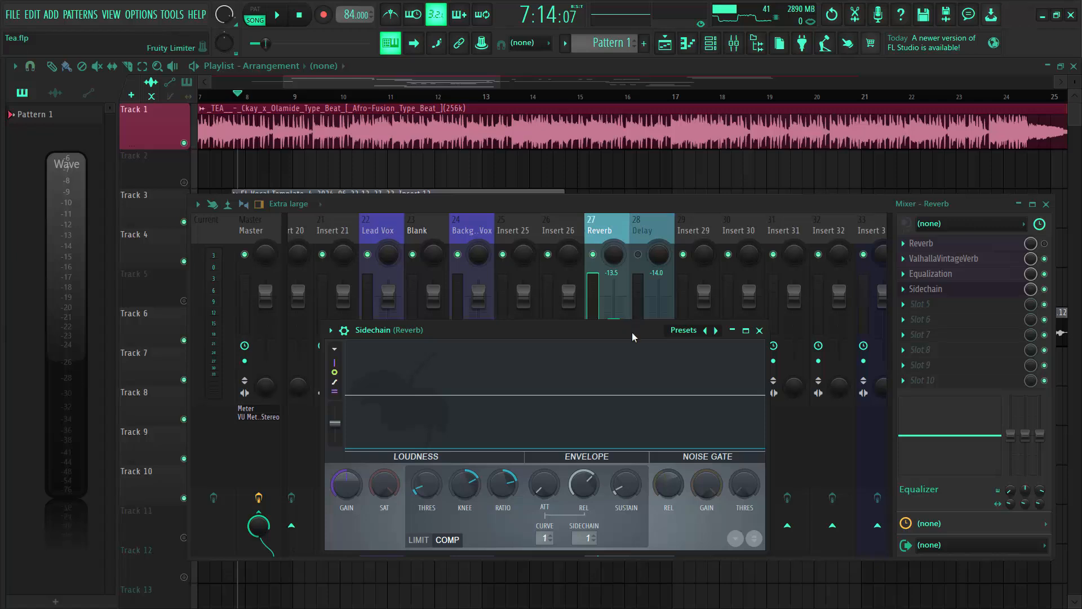
left_click_drag(632, 332, 640, 264)
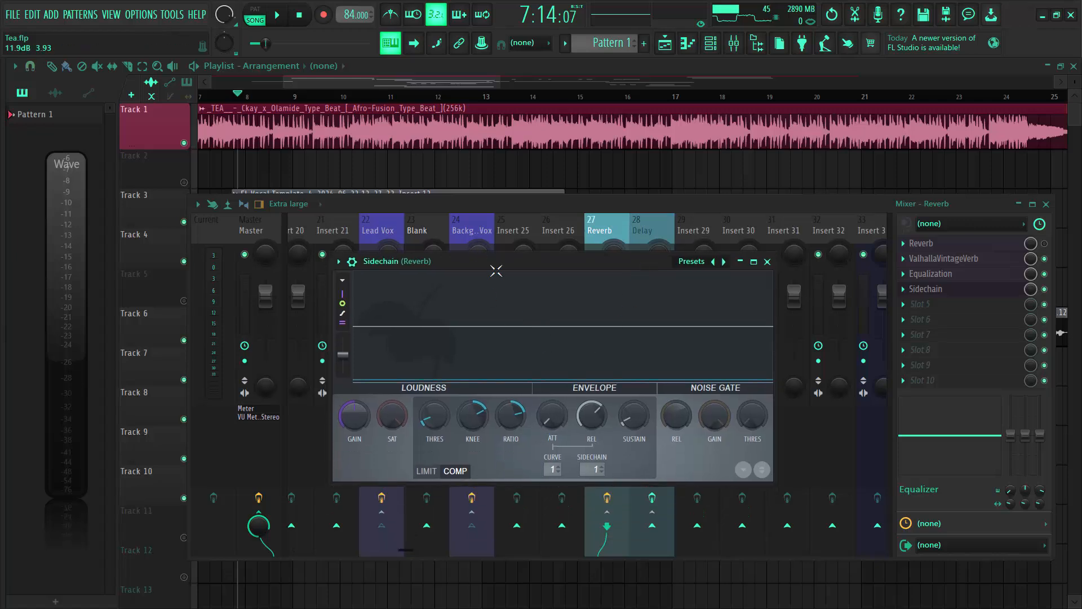
left_click_drag(503, 261, 466, 232)
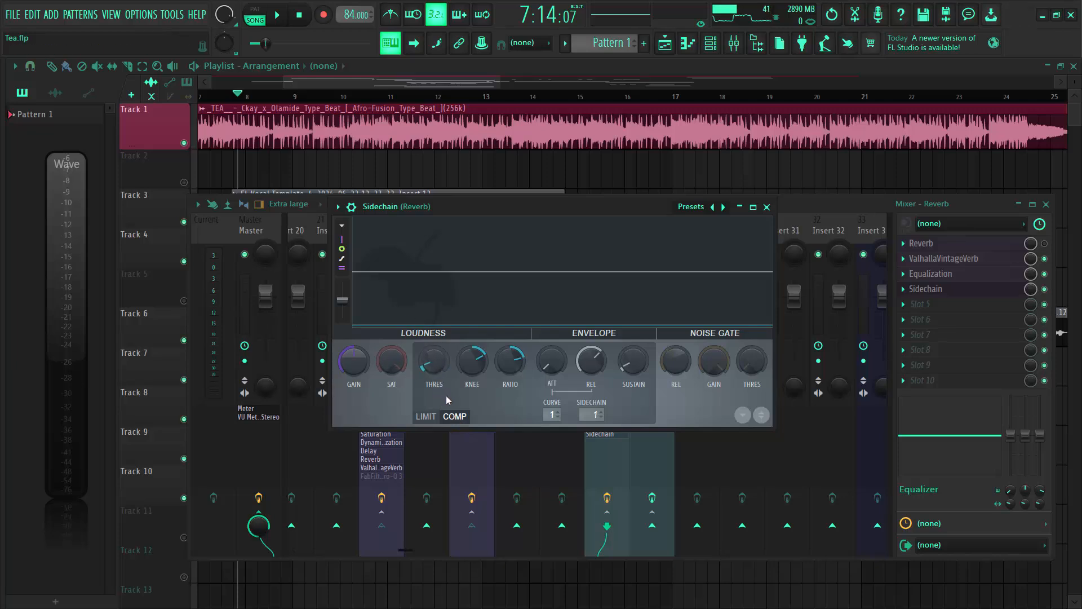
left_click(767, 207)
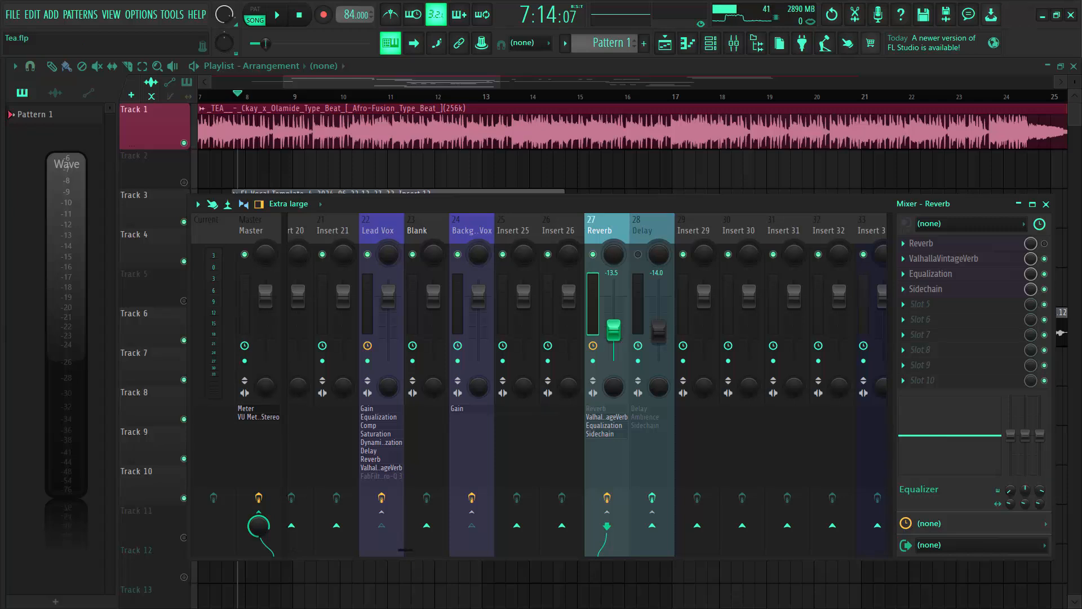
Try resetting and raising the Reverb send track's volume, undo each change, and briefly play the song after each undo
right_click(615, 331)
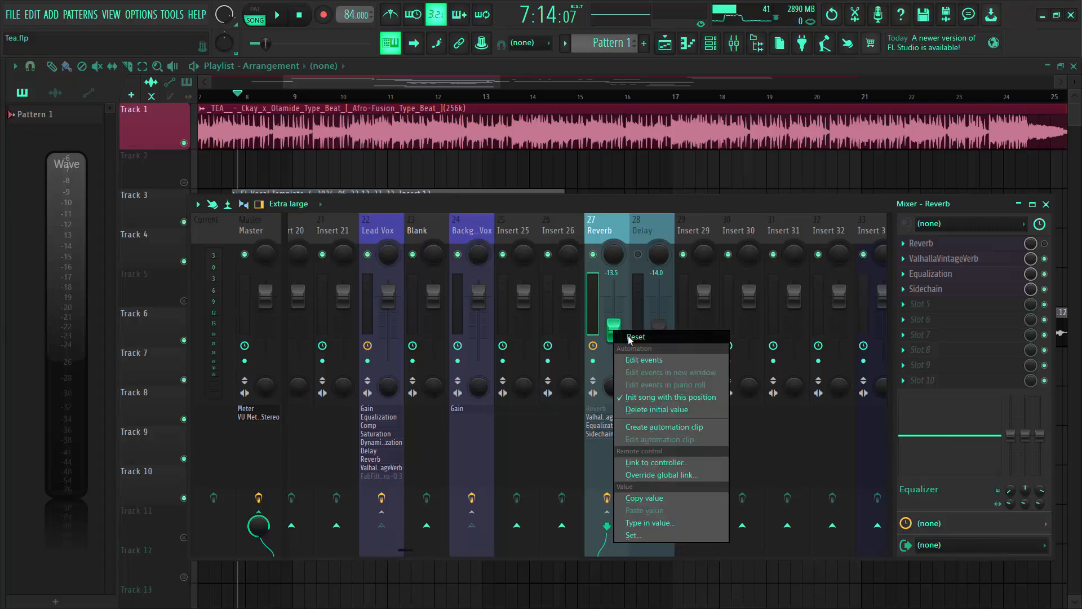
left_click(630, 338)
key("ctrl+z")
key("space")
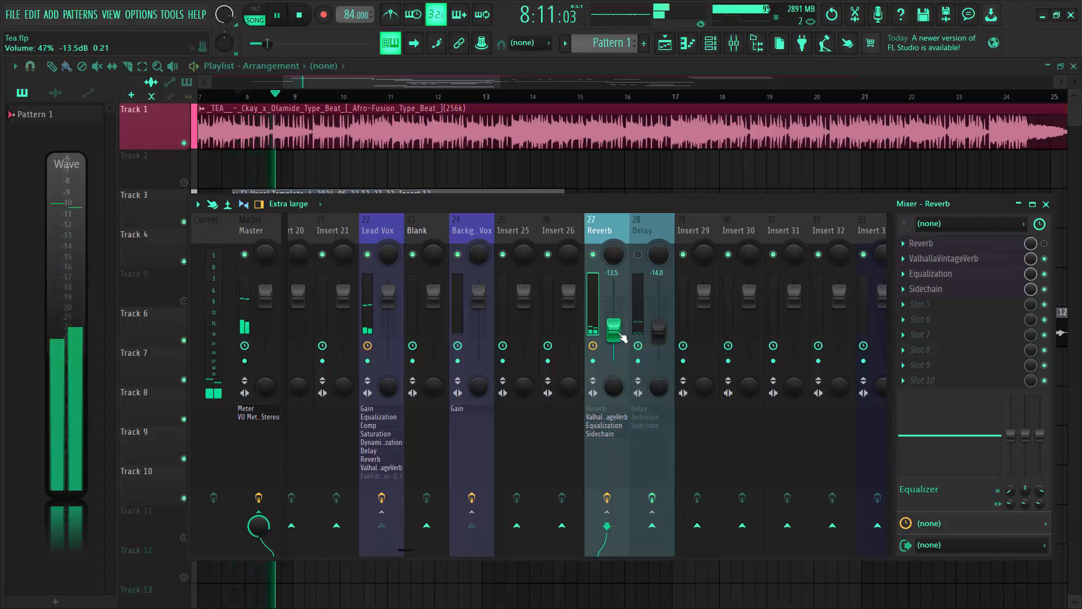
key("space")
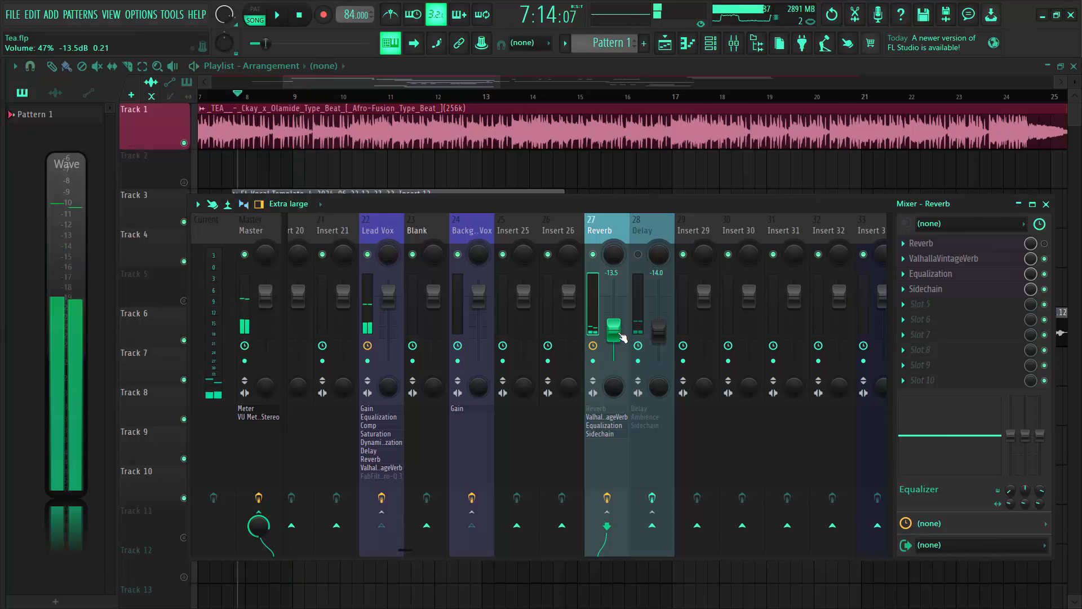
left_click_drag(623, 337, 620, 309)
key("ctrl+z")
key("space")
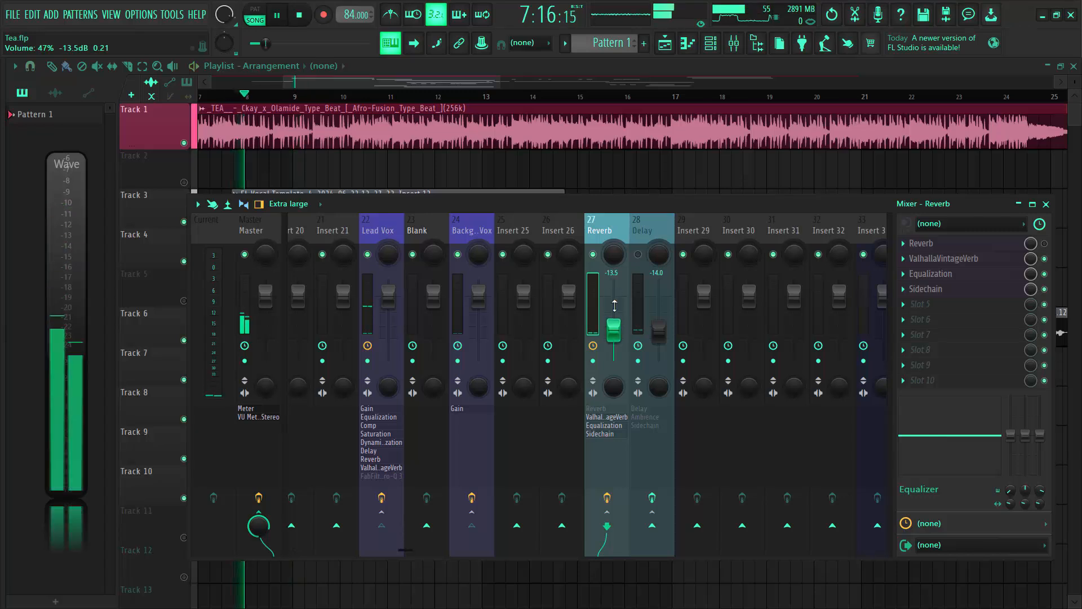
key("space")
Bring the playlist to the front and look over the vocal clips in the arrangement from bar 1
left_click(583, 67)
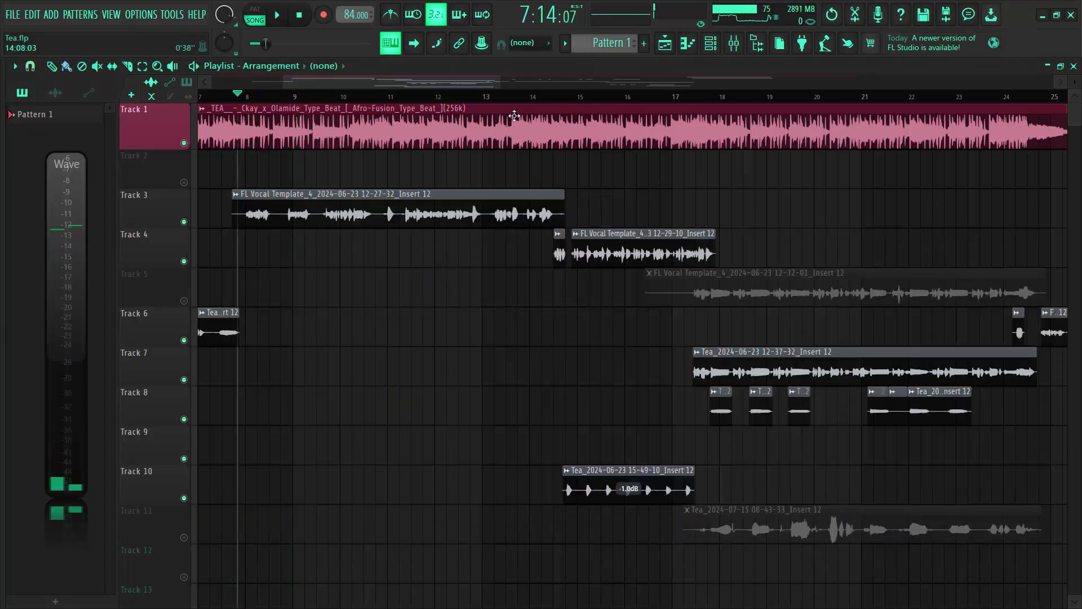
scroll(267, 203, "down", 6)
scroll(269, 206, "up", 6)
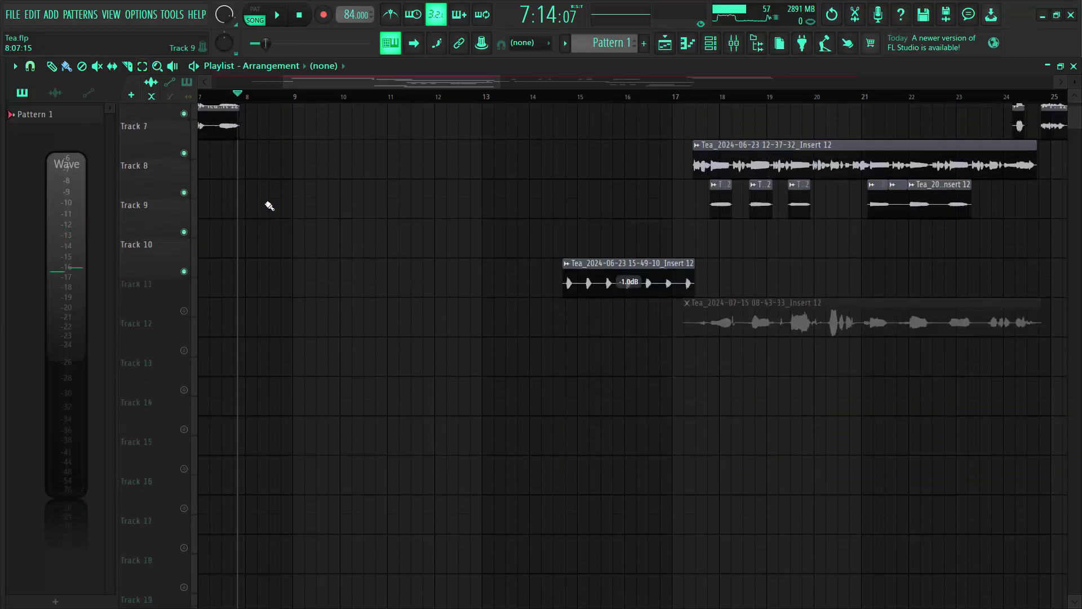
left_click_drag(391, 78, 127, 83)
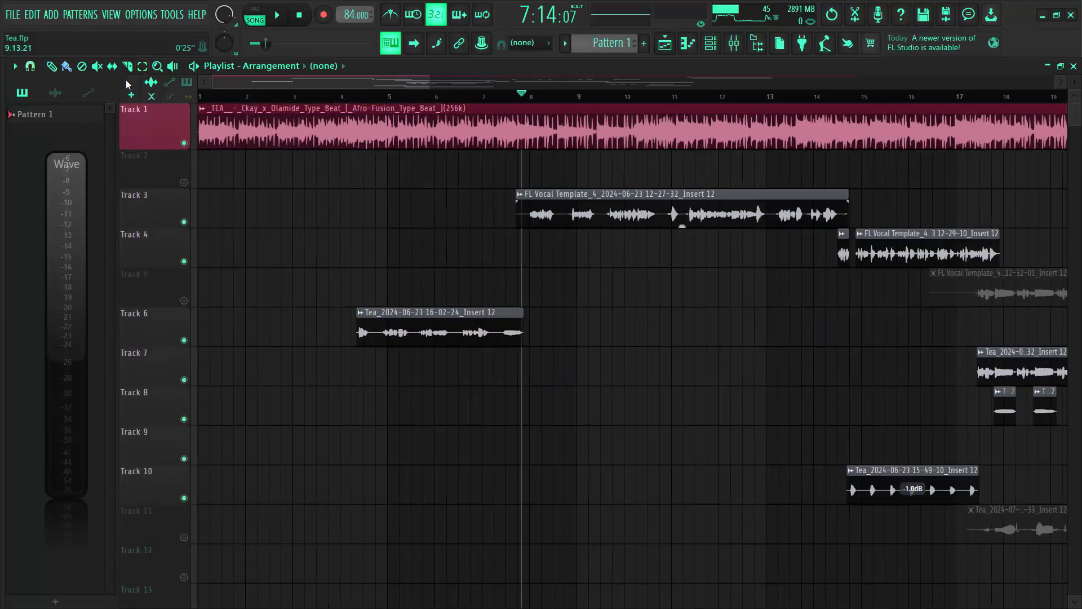
Lower the Reverb send track's volume to about -13.5 dB in the mixer and start playing the song
left_click(734, 42)
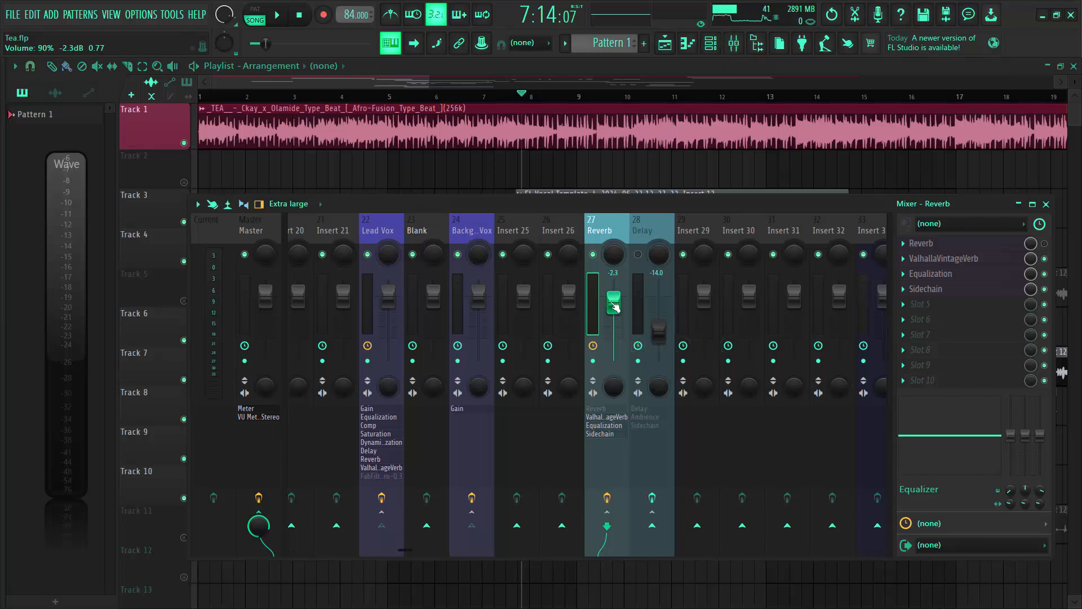
left_click_drag(615, 306, 614, 330)
key("space")
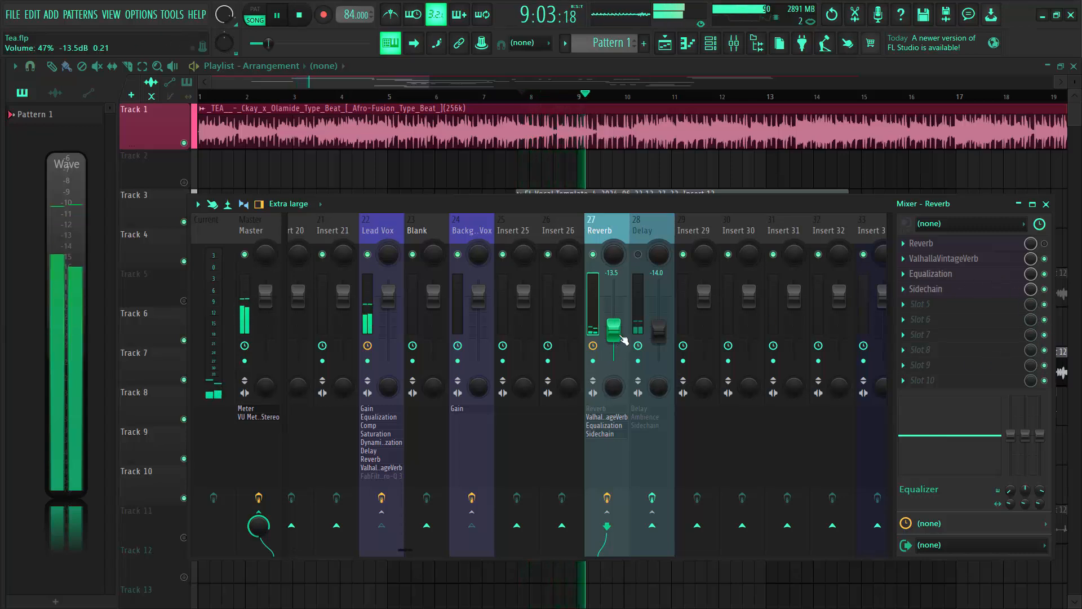
While the song plays, raise the Reverb send's volume to 0 dB, then lower it to about -11.3 dB to compare
left_click_drag(618, 329, 619, 296)
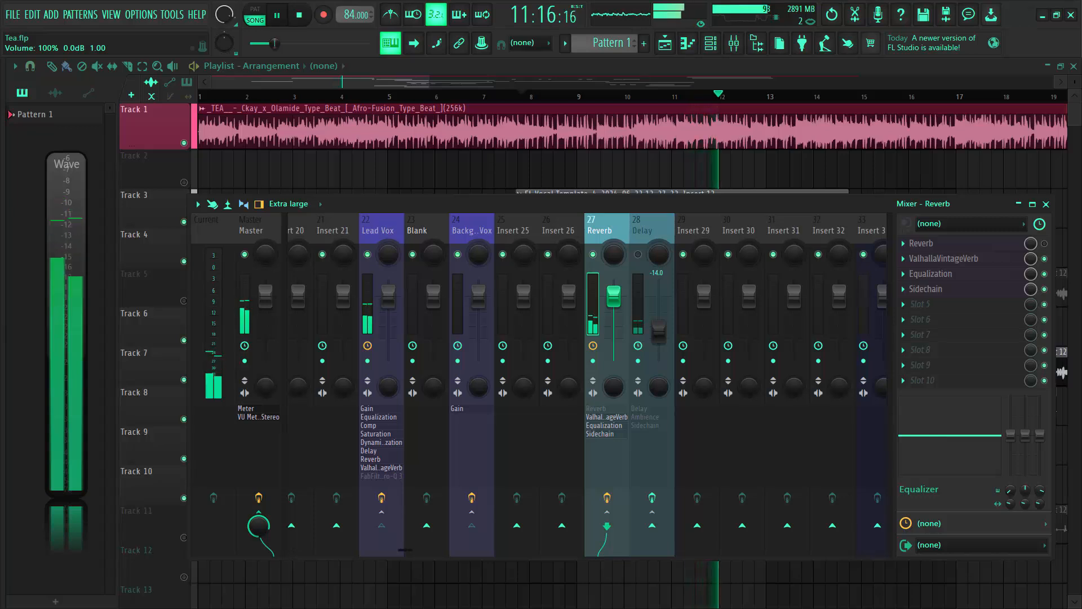
left_click_drag(619, 296, 621, 335)
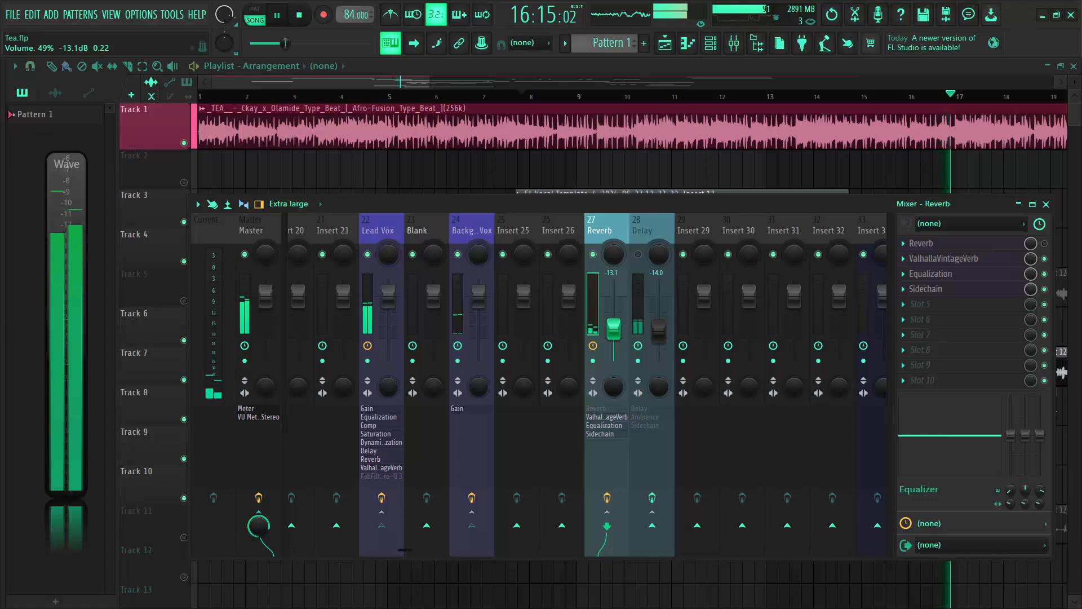
left_click_drag(614, 330, 614, 326)
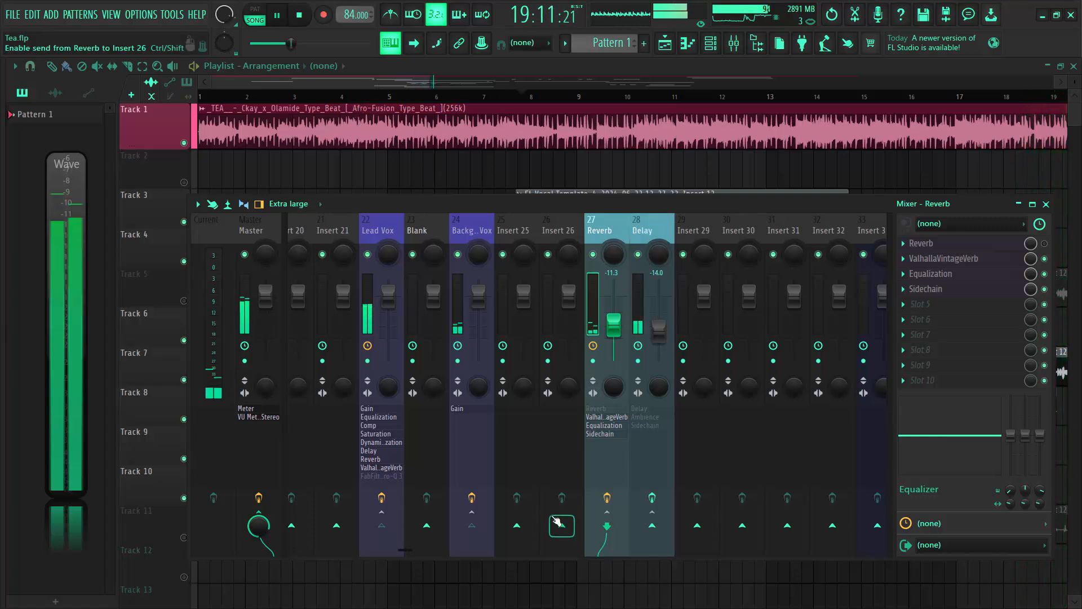
Enable the effects on the Delay send track, select that track and stop the playback
left_click(653, 499)
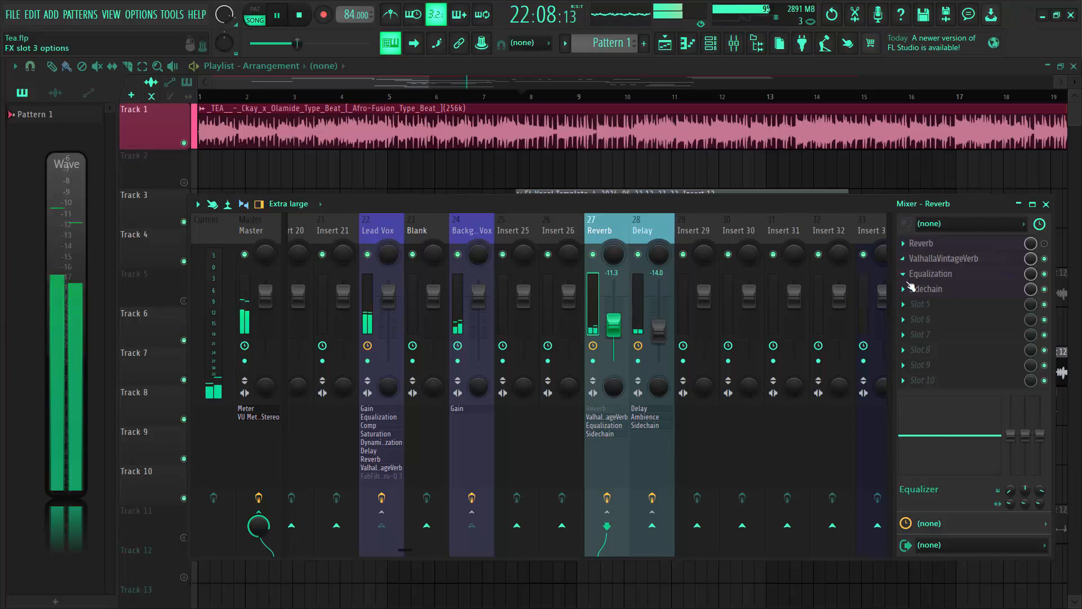
left_click(656, 226)
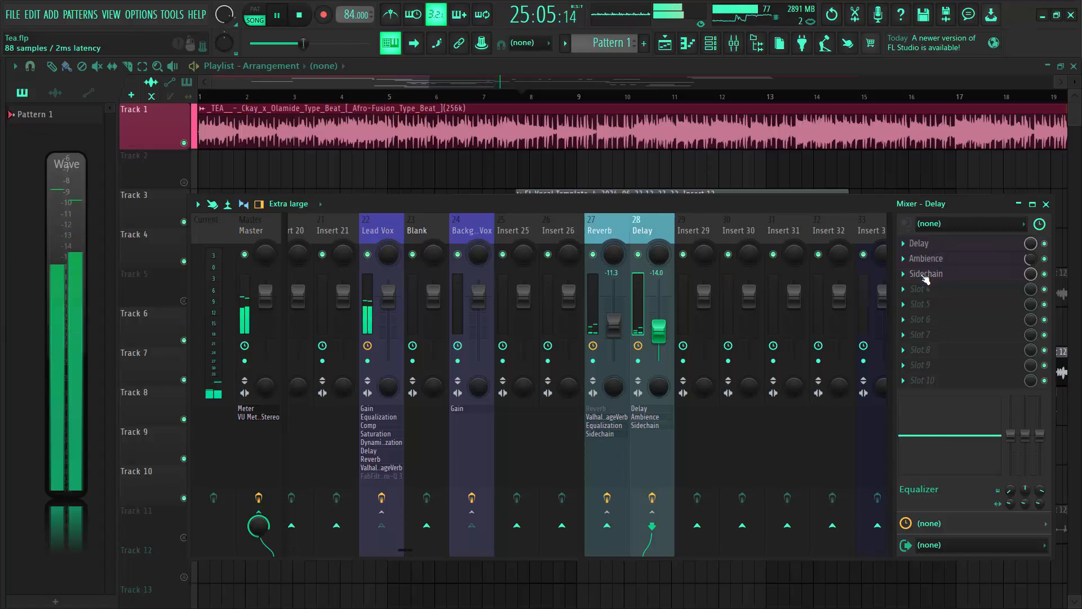
key("space")
key("space")
key("space")
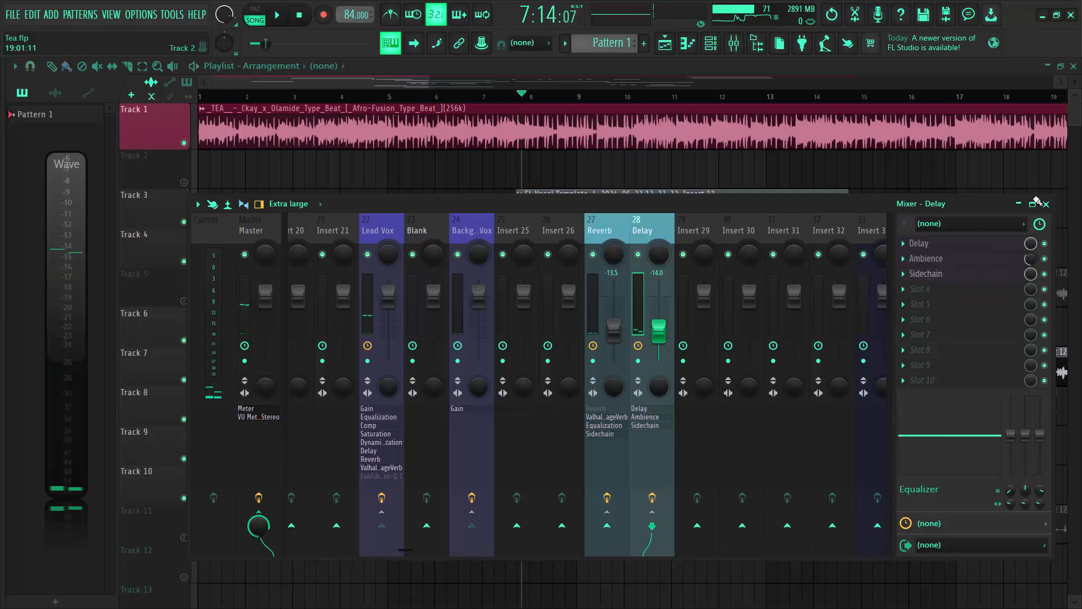
Examine the Delay send's Fruity Delay 2 feedback, dry level and step-based time options, and close the plugin
left_click(965, 250)
left_click_drag(445, 141, 575, 274)
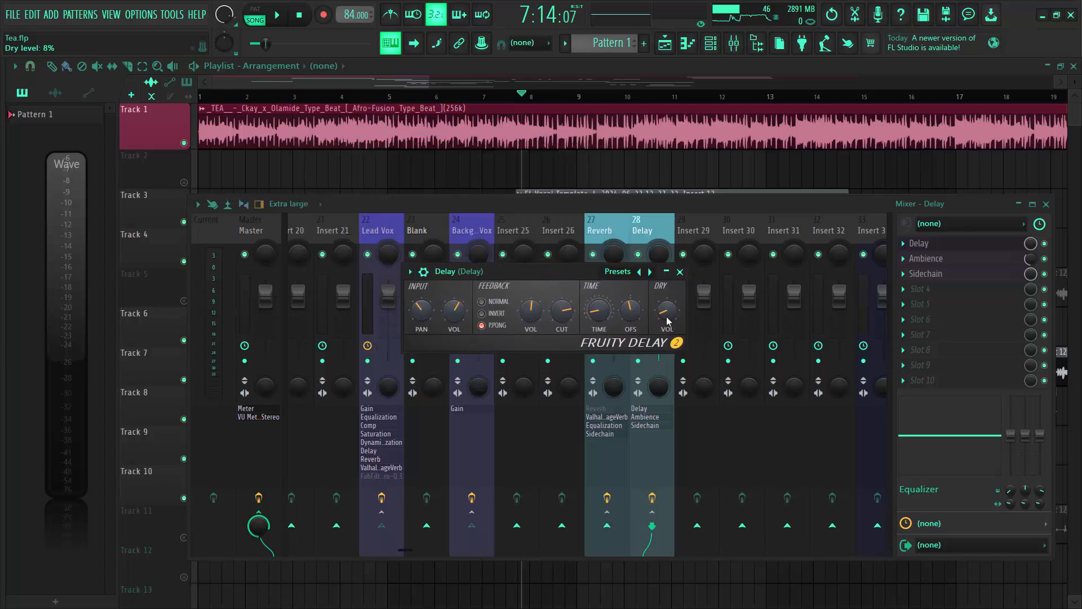
right_click(601, 312)
mouse_move(676, 329)
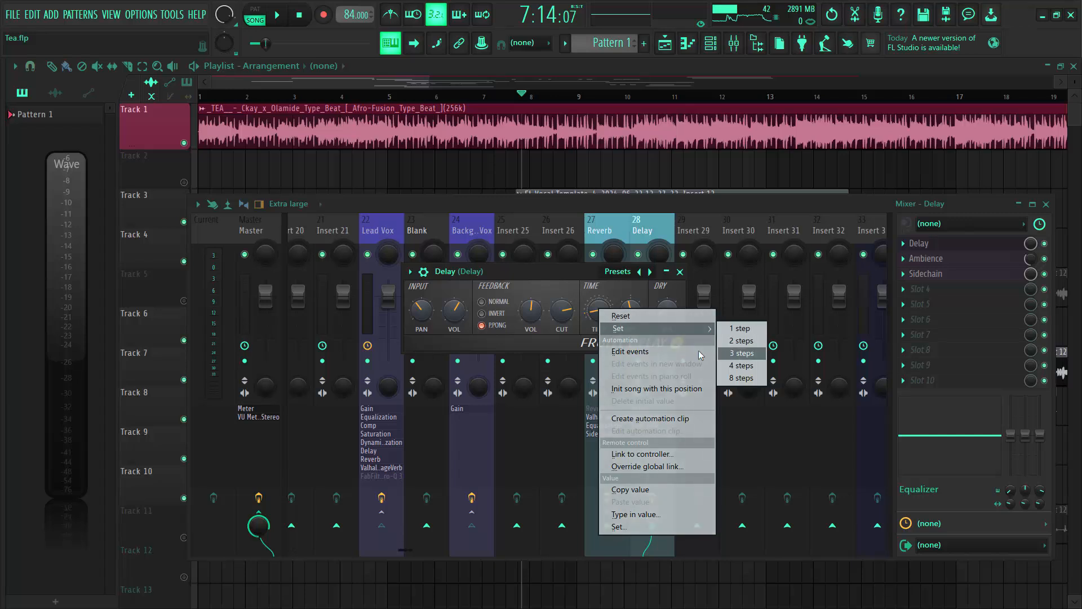
left_click(571, 276)
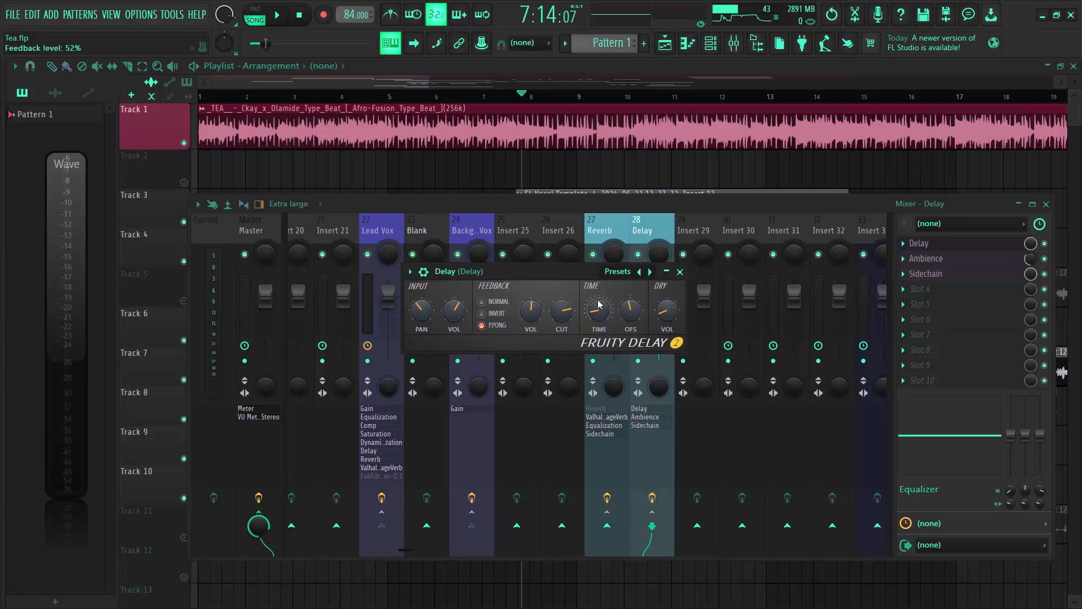
left_click(681, 273)
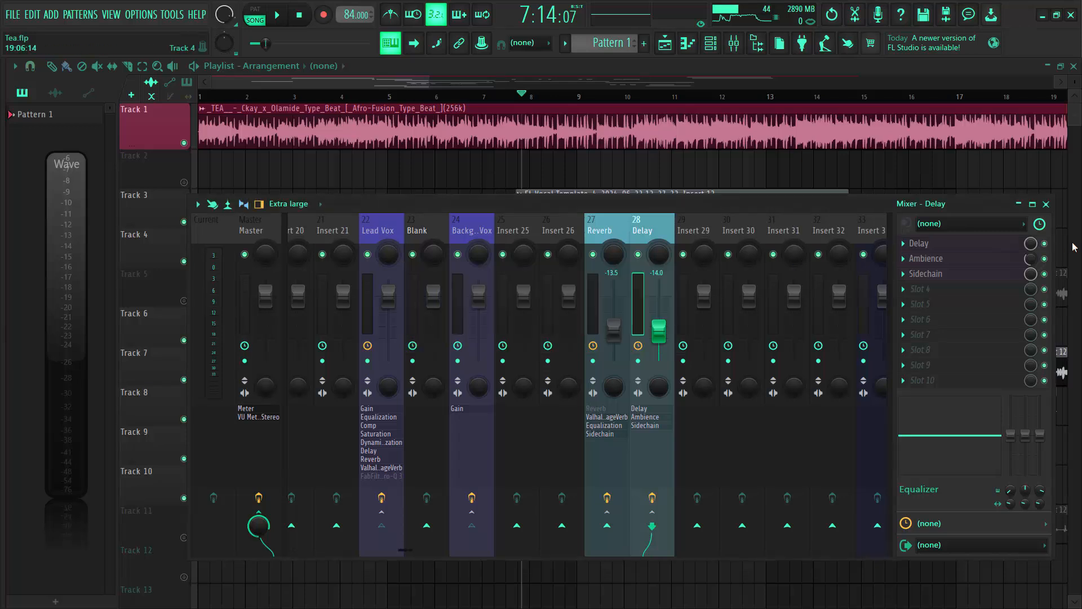
Inspect the dry, early reflection and wet levels of the Delay send's Ambience reverb, and close it
left_click(984, 264)
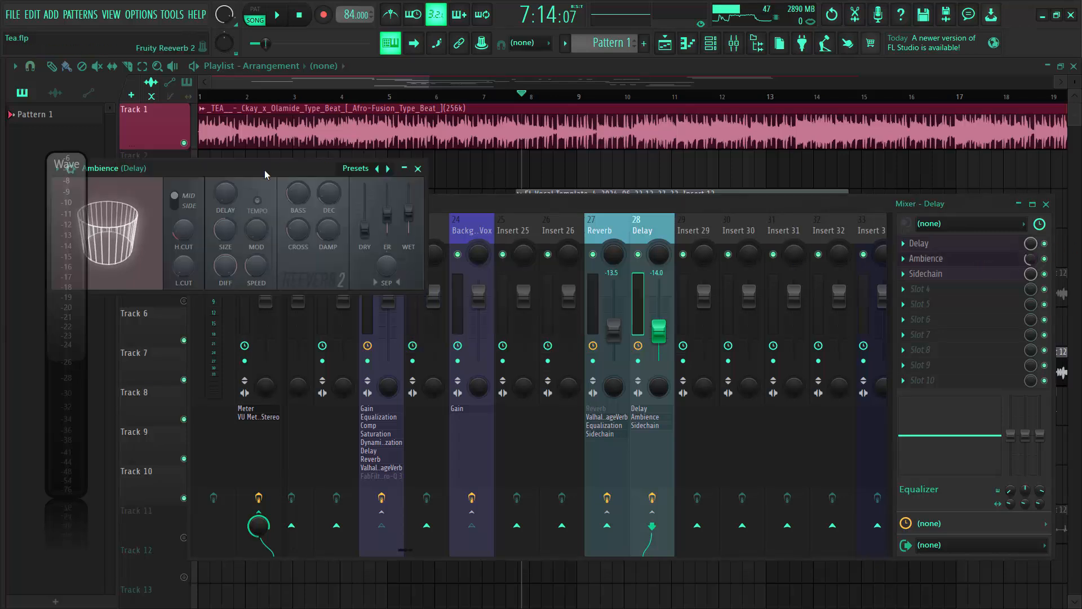
left_click_drag(265, 170, 527, 239)
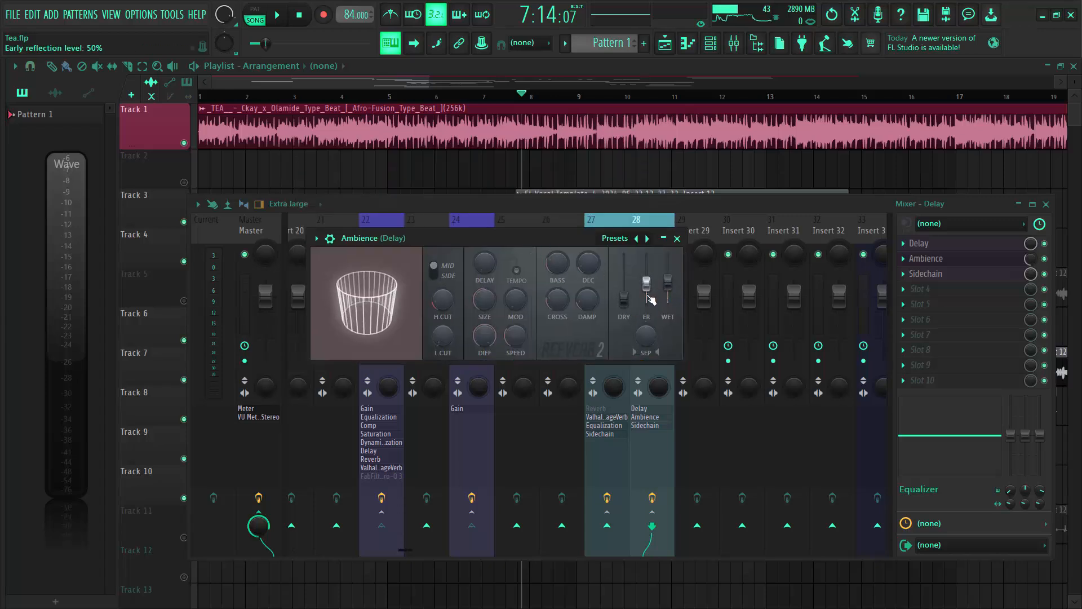
left_click(677, 238)
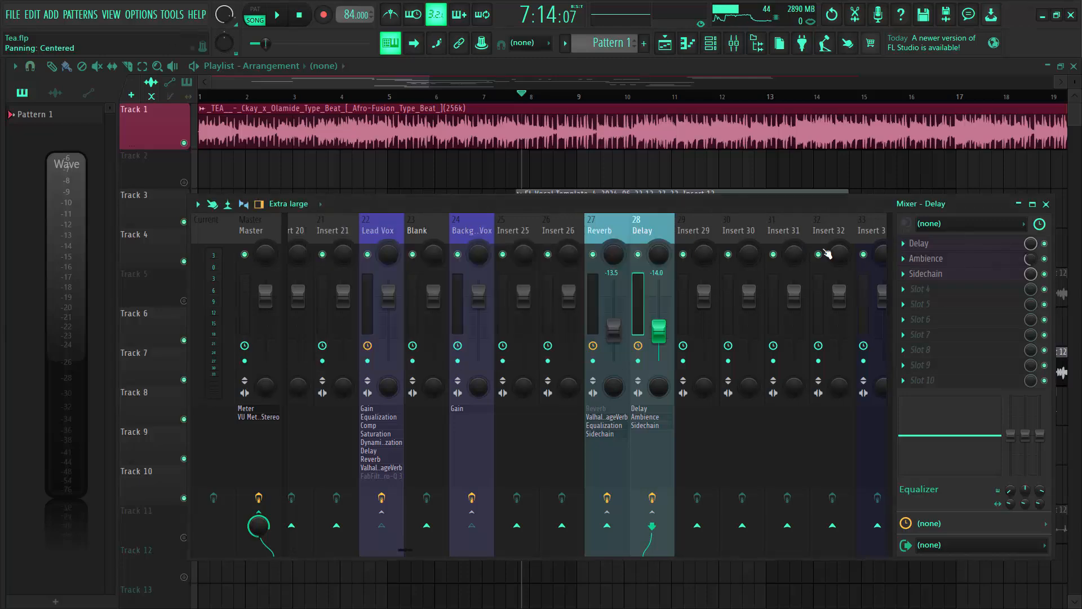
Examine the loudness, envelope and sidechain settings of the Delay send's Sidechain compressor, and close it
left_click(935, 276)
left_click(1060, 68)
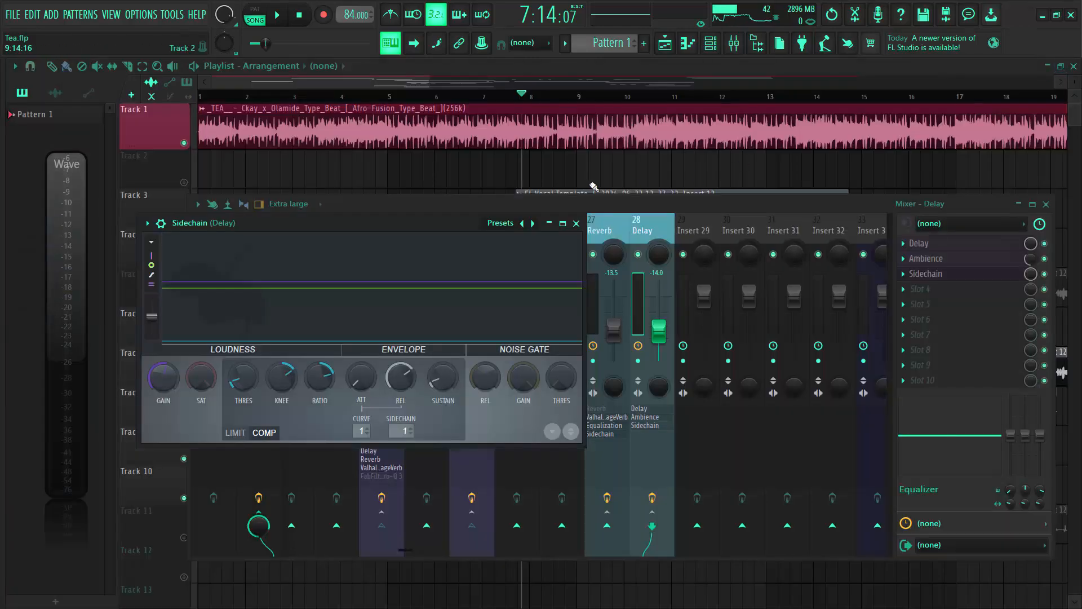
left_click_drag(440, 229, 661, 187)
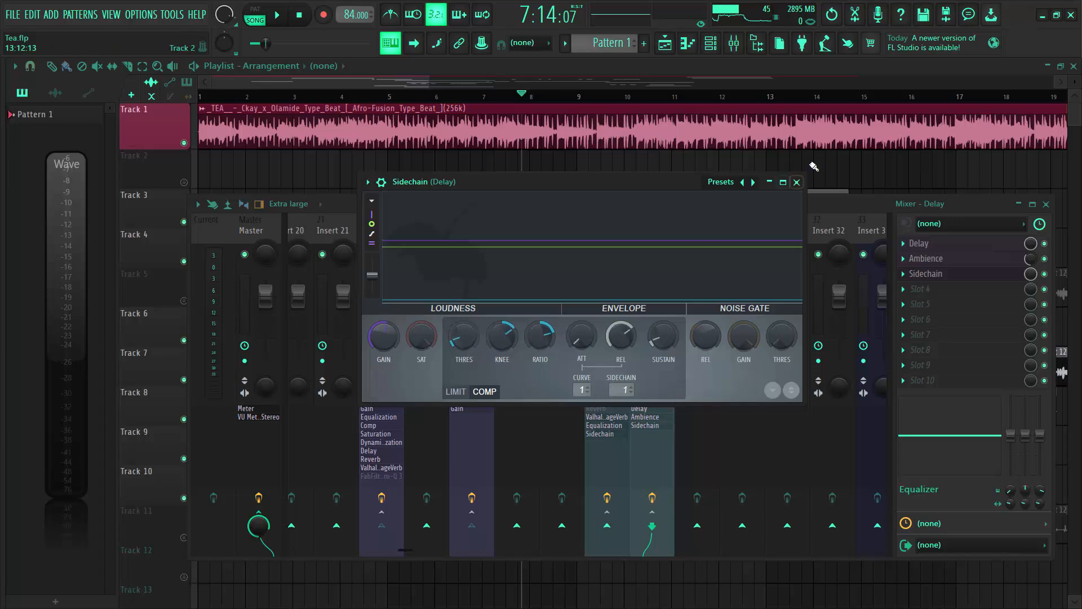
left_click(797, 182)
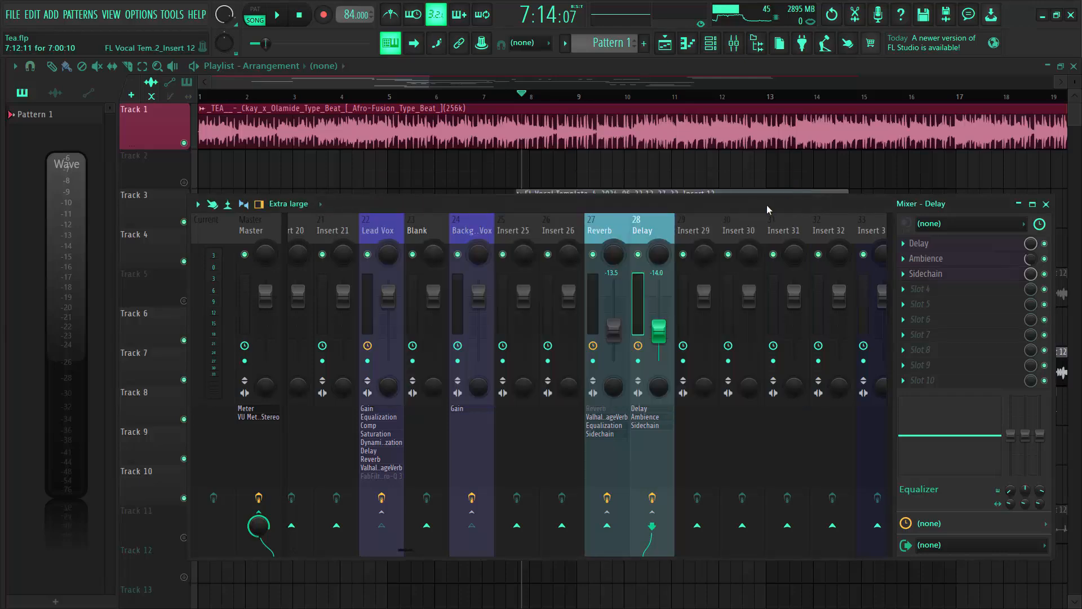
Play the song with the Delay send active, follow it in the playlist along to bars 9–26, and stop playback
key("space")
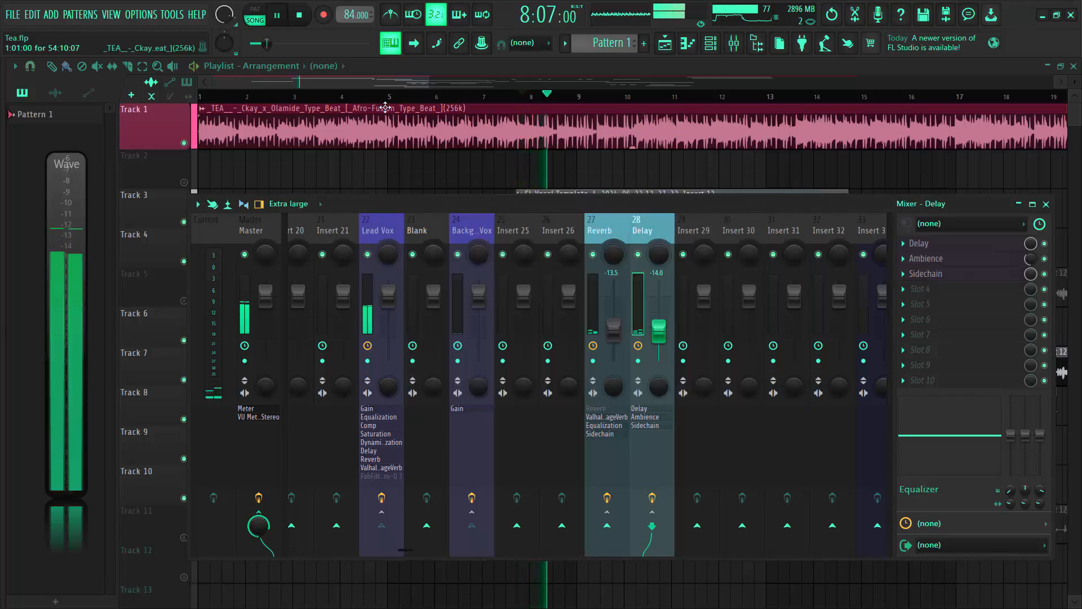
key("F9")
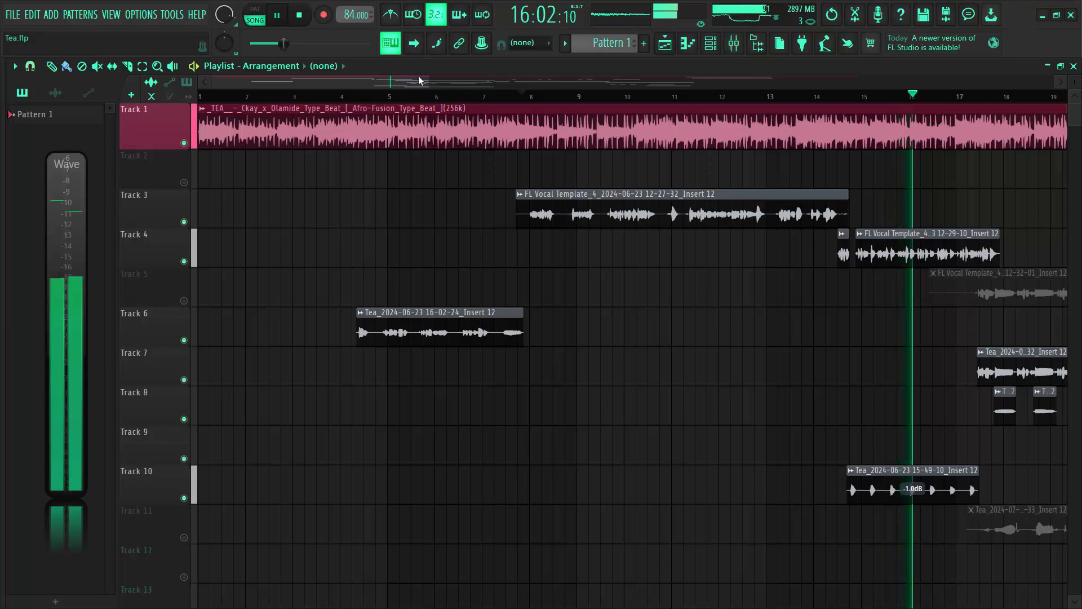
left_click_drag(418, 80, 509, 79)
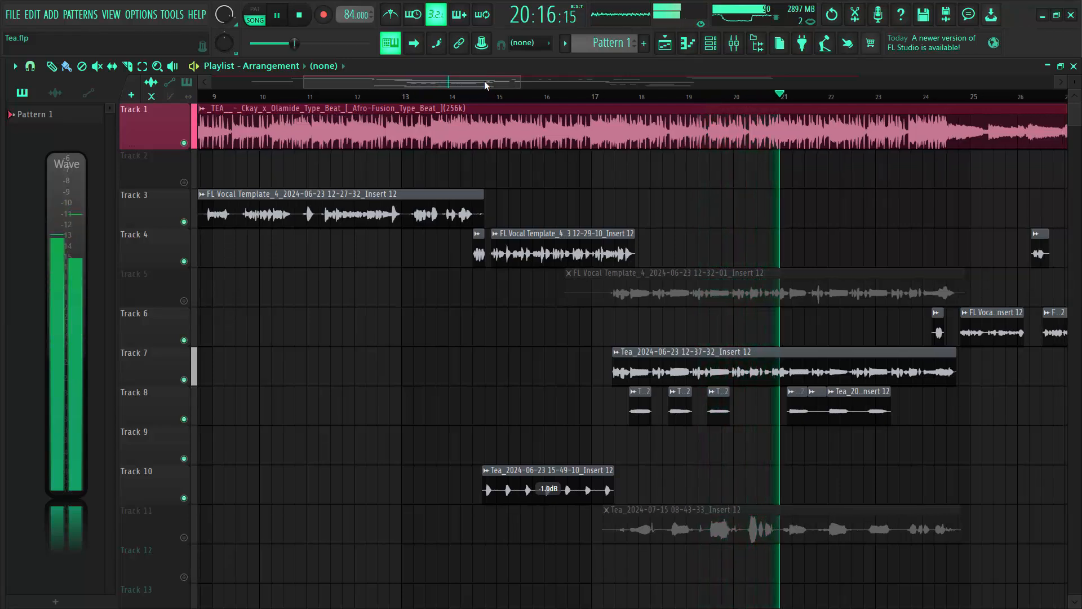
key("space")
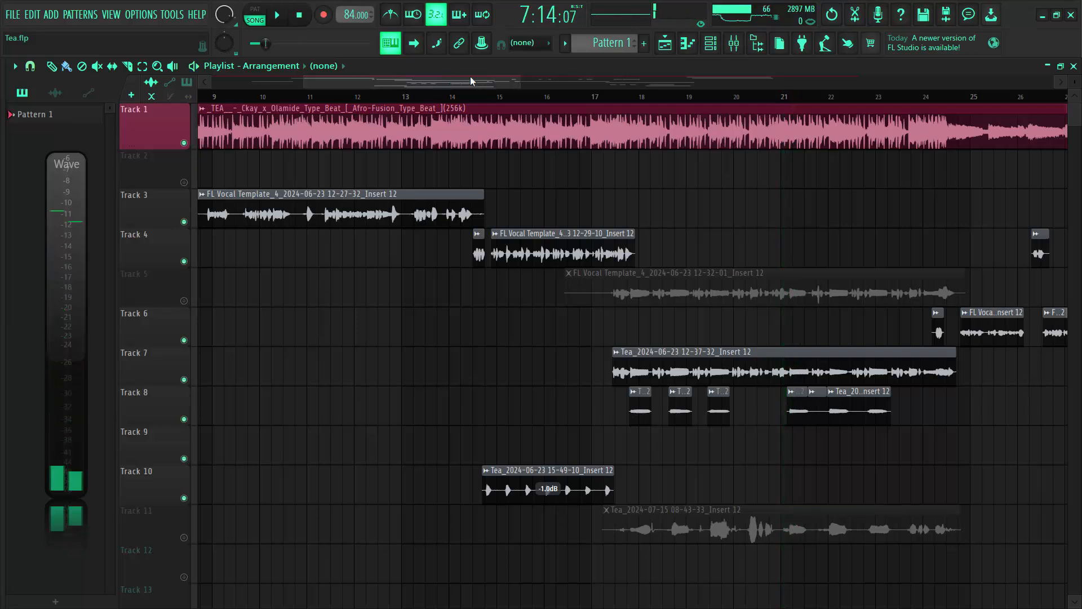